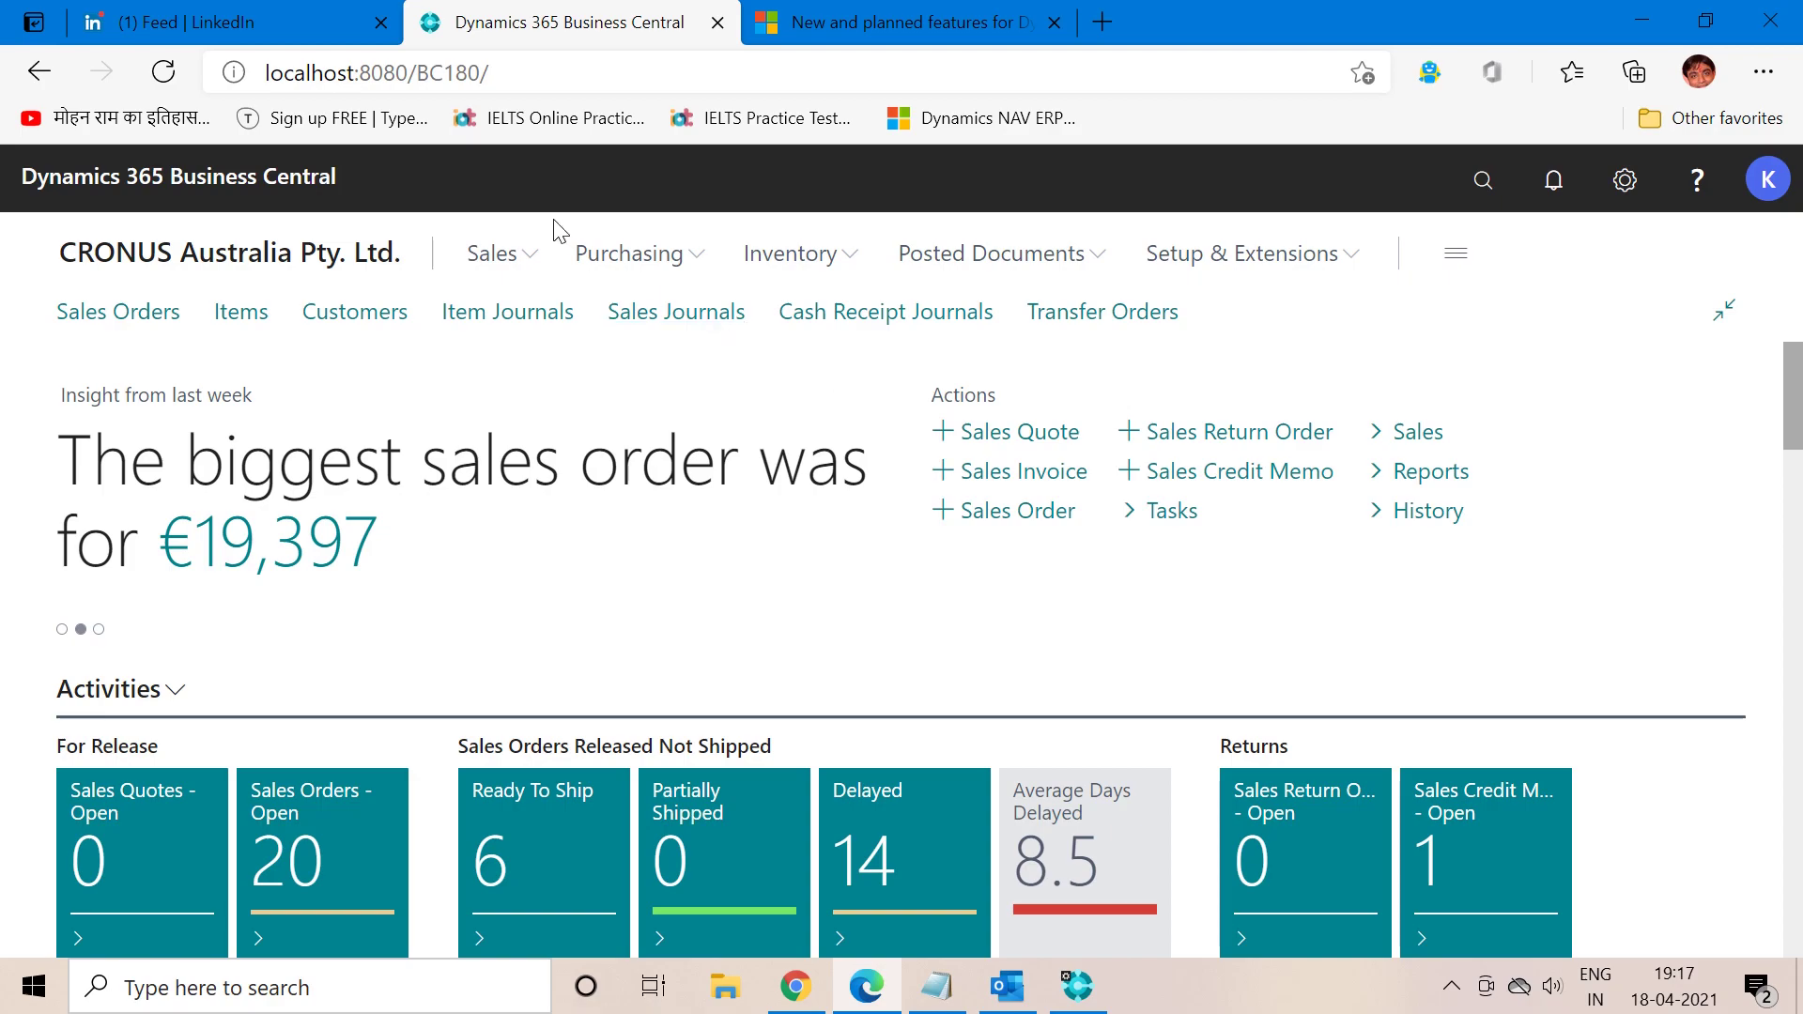
# Switch to the 2021 release wave 1 plan and examine its Application features, including Dimension corrections (for G/L Entries)
pyautogui.moveTo(489, 72); pyautogui.dragTo(259, 73)
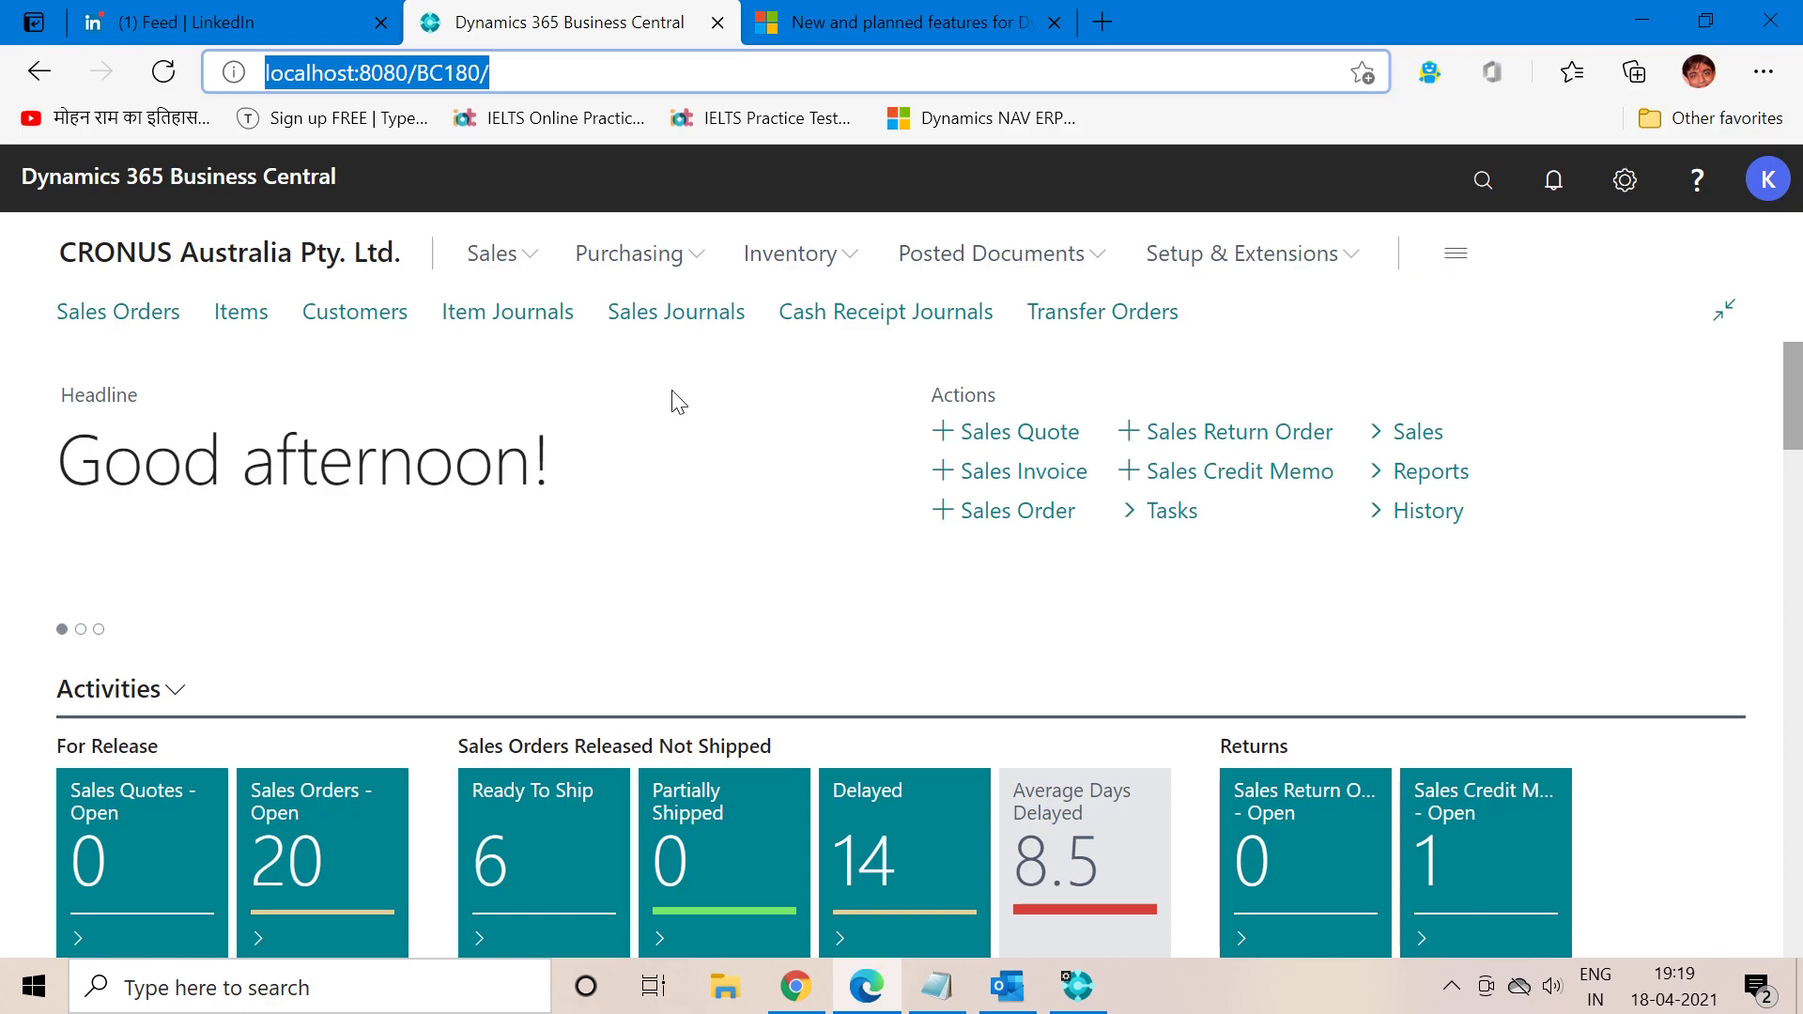
pyautogui.click(866, 21)
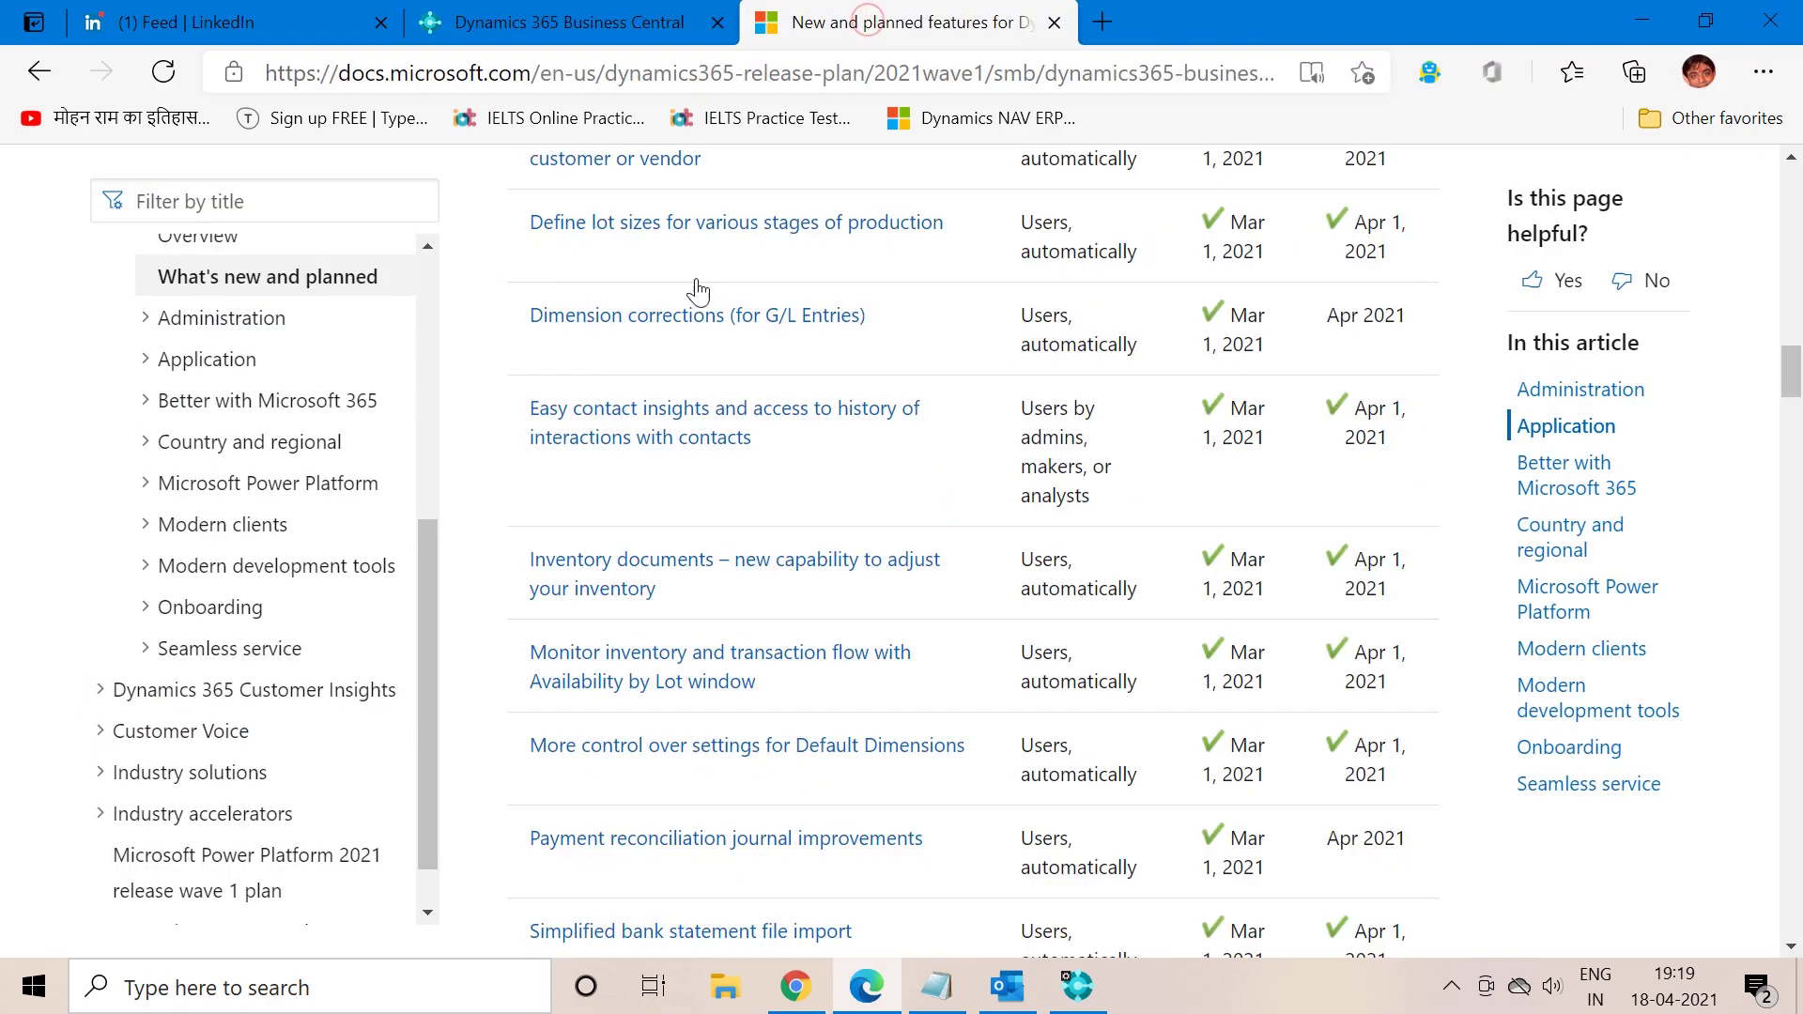
pyautogui.scroll(5, 686, 324)
pyautogui.scroll(4, 688, 326)
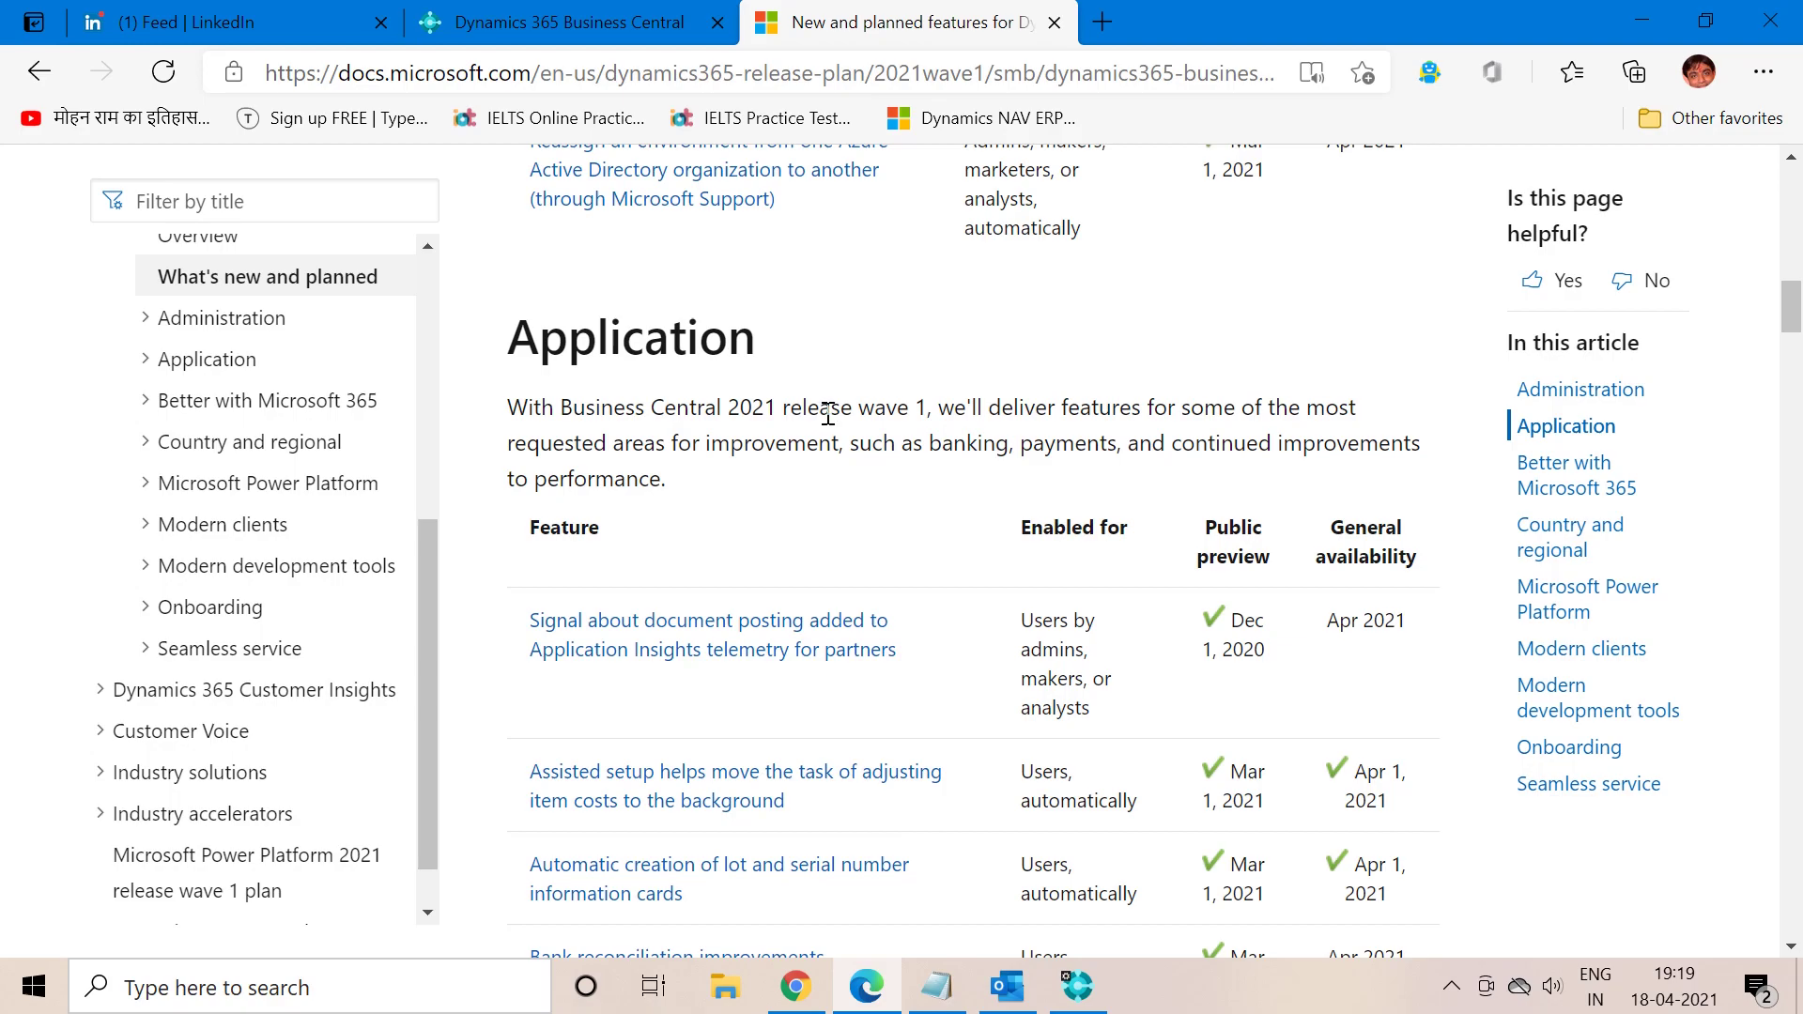
pyautogui.scroll(5, 828, 413)
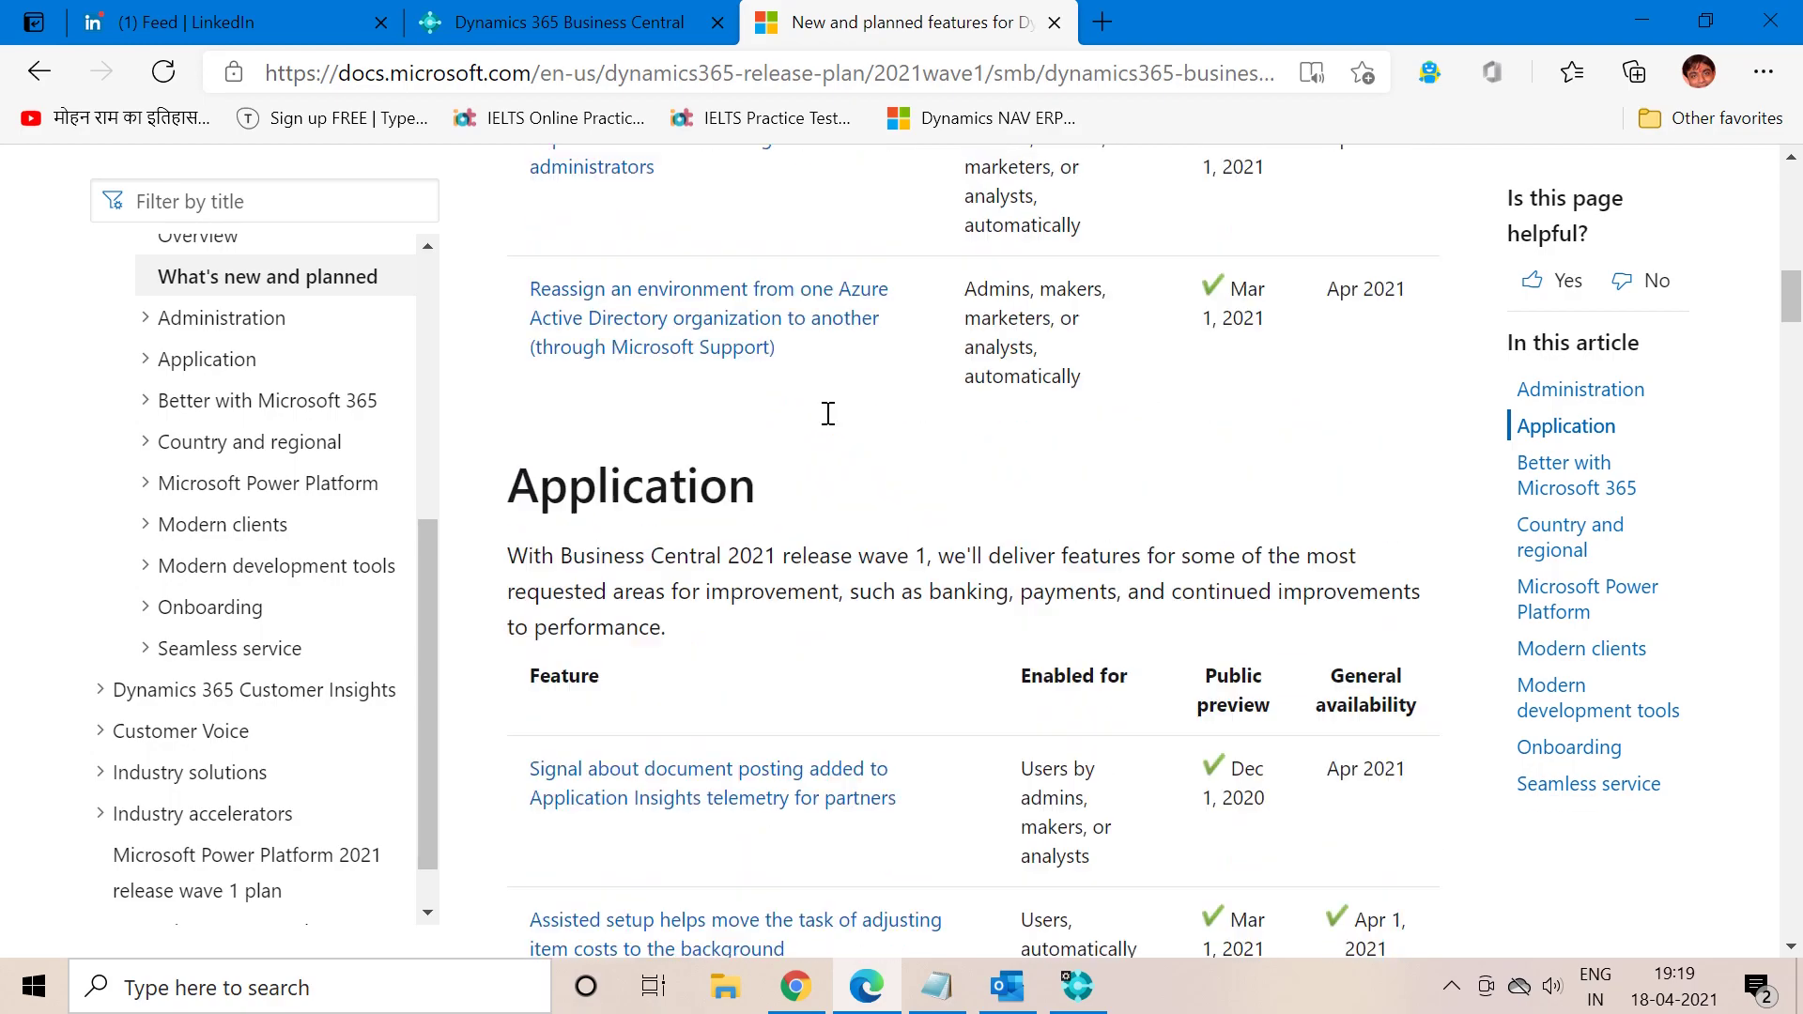
pyautogui.scroll(5, 828, 413)
pyautogui.scroll(-4, 829, 414)
pyautogui.scroll(-4, 829, 413)
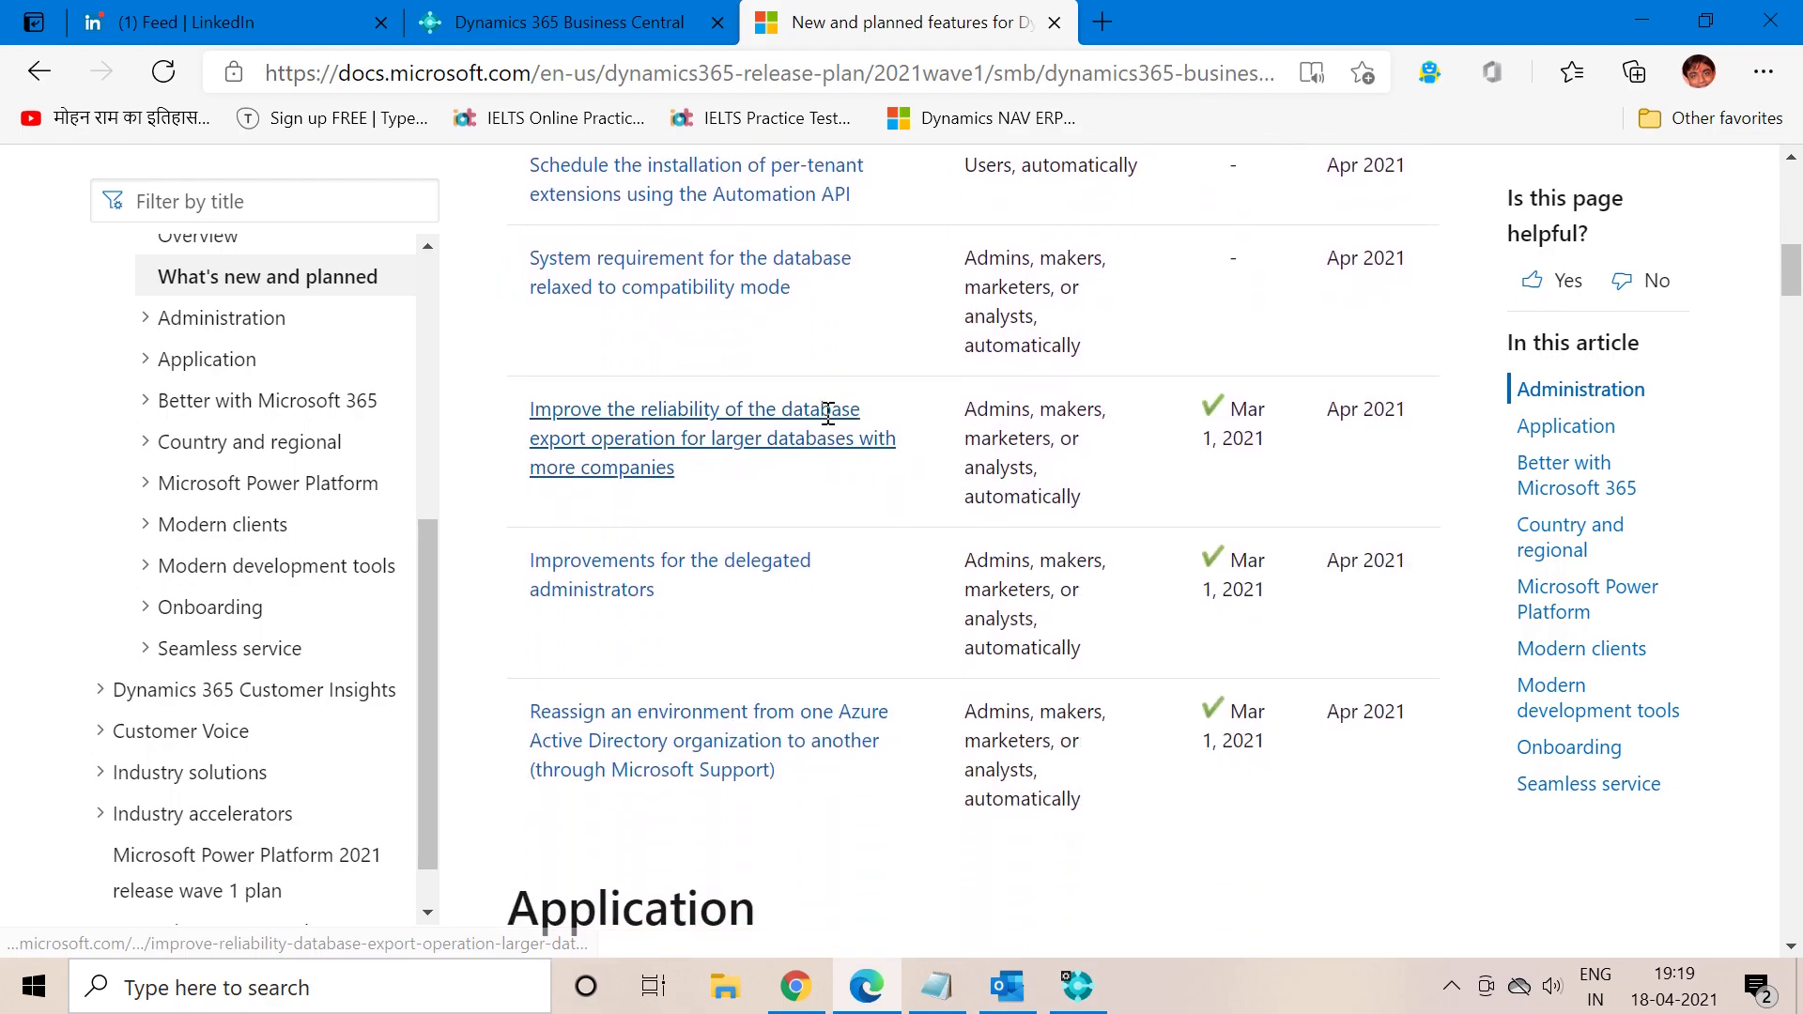
pyautogui.scroll(-10, 829, 413)
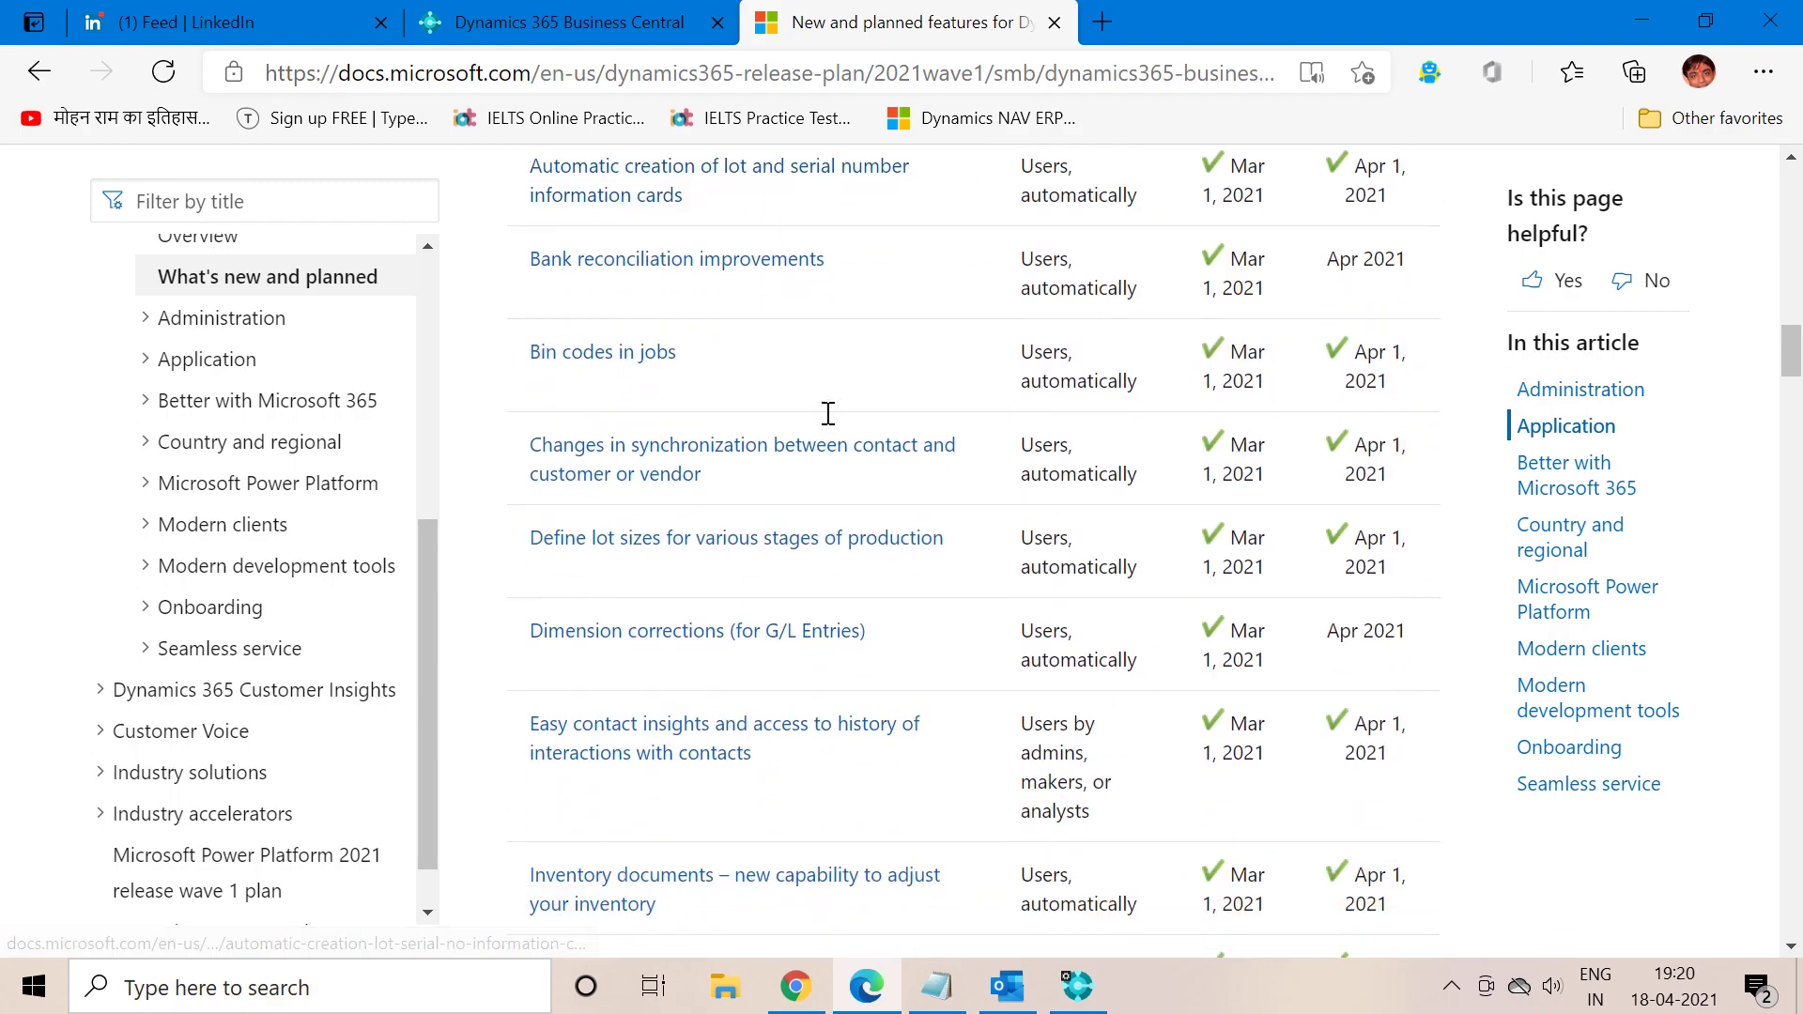
pyautogui.scroll(-2, 829, 414)
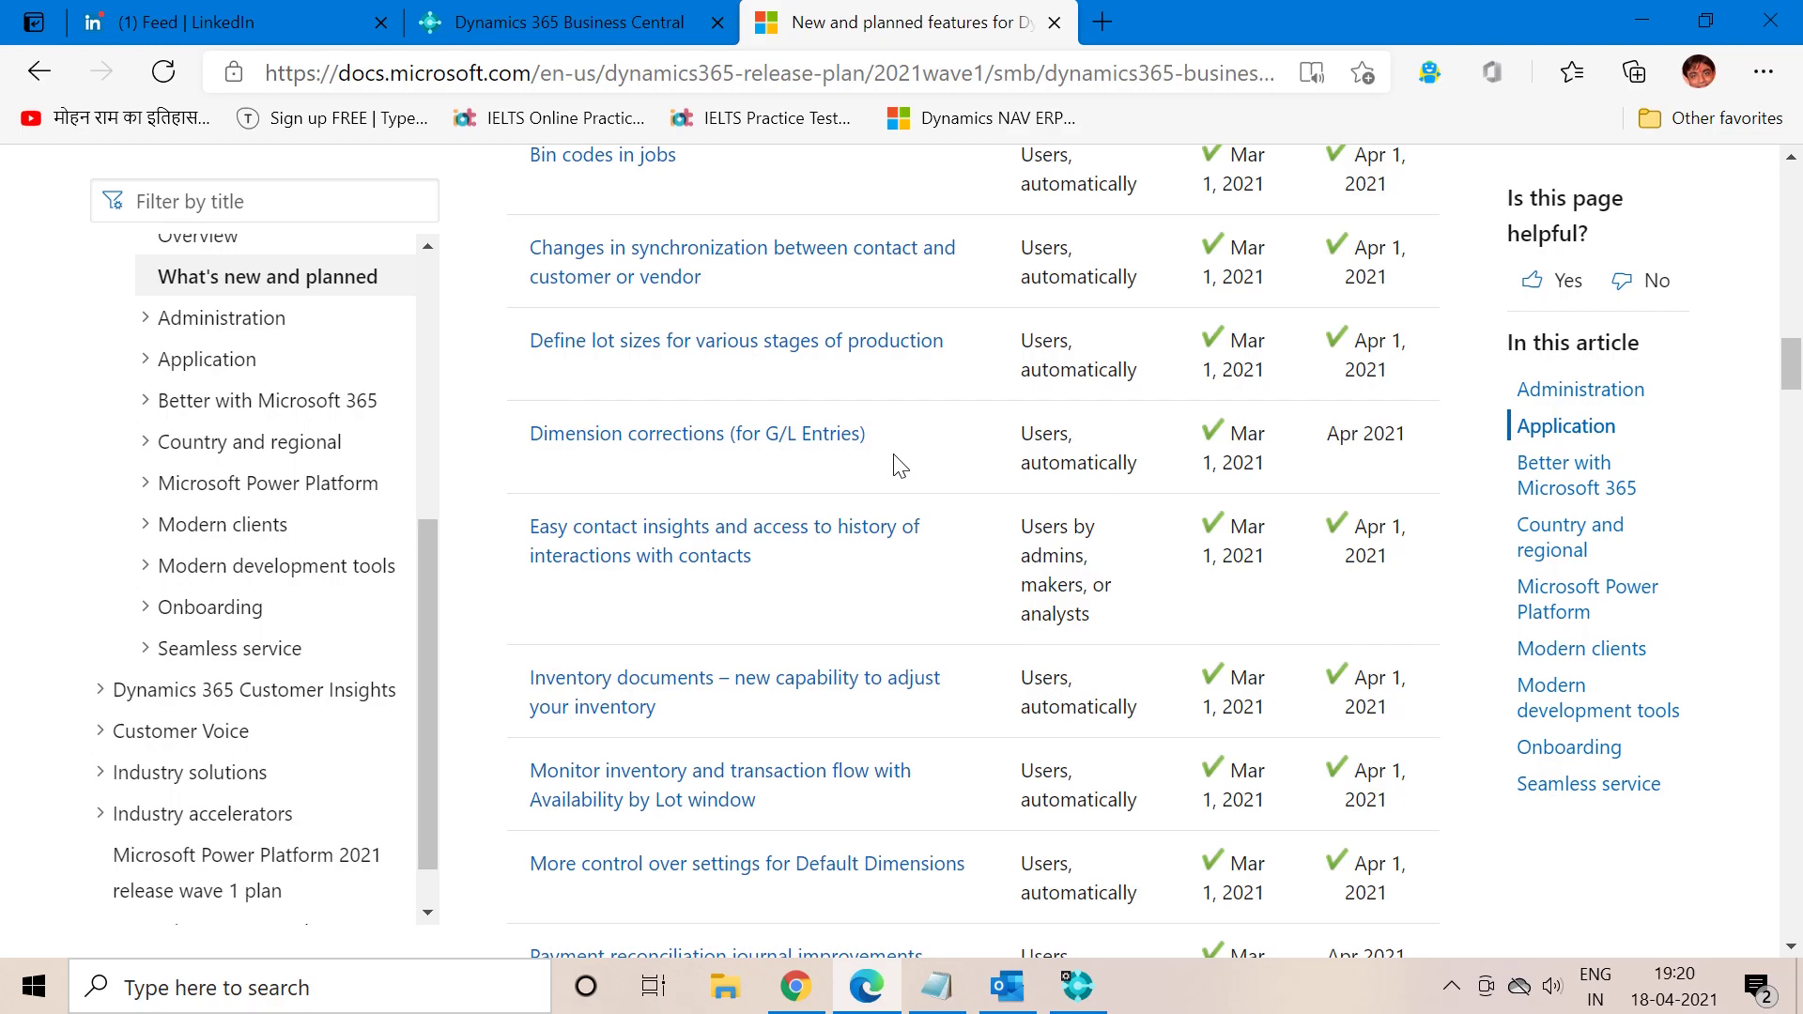
# Switch back to Business Central, search for "general ledger" and open the General Ledger Entries page
pyautogui.click(575, 21)
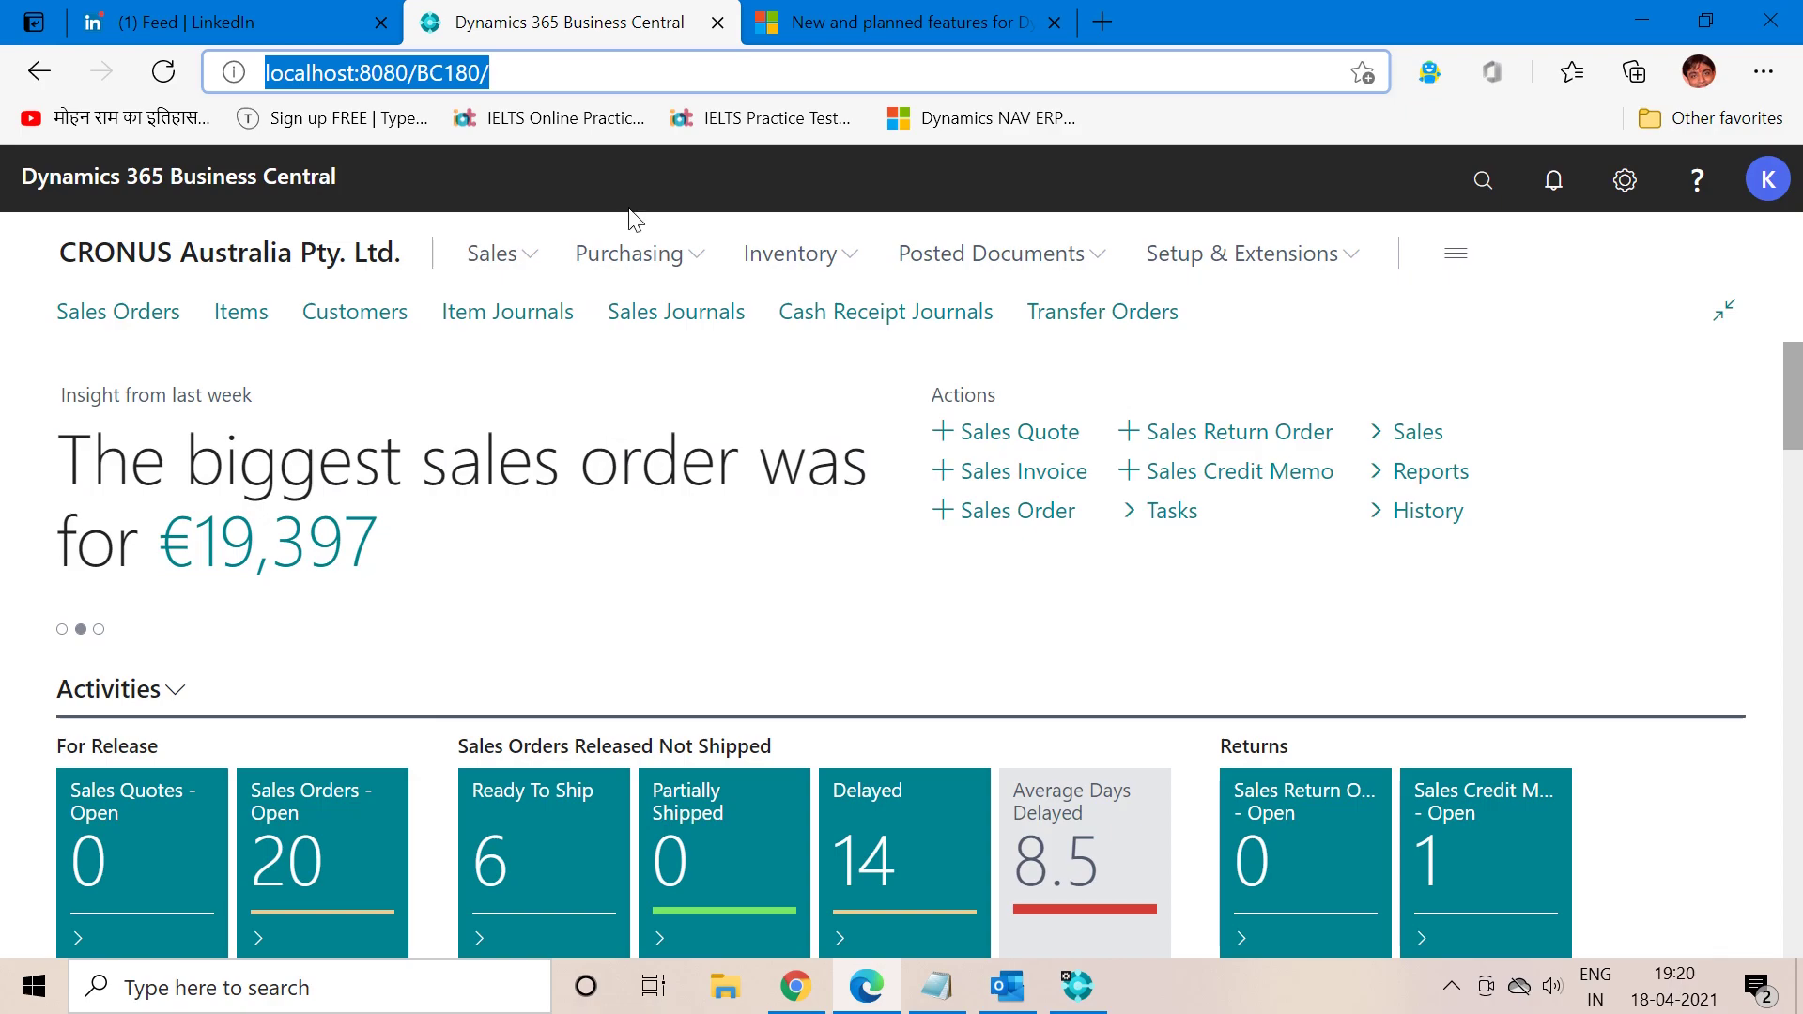
pyautogui.click(1482, 198)
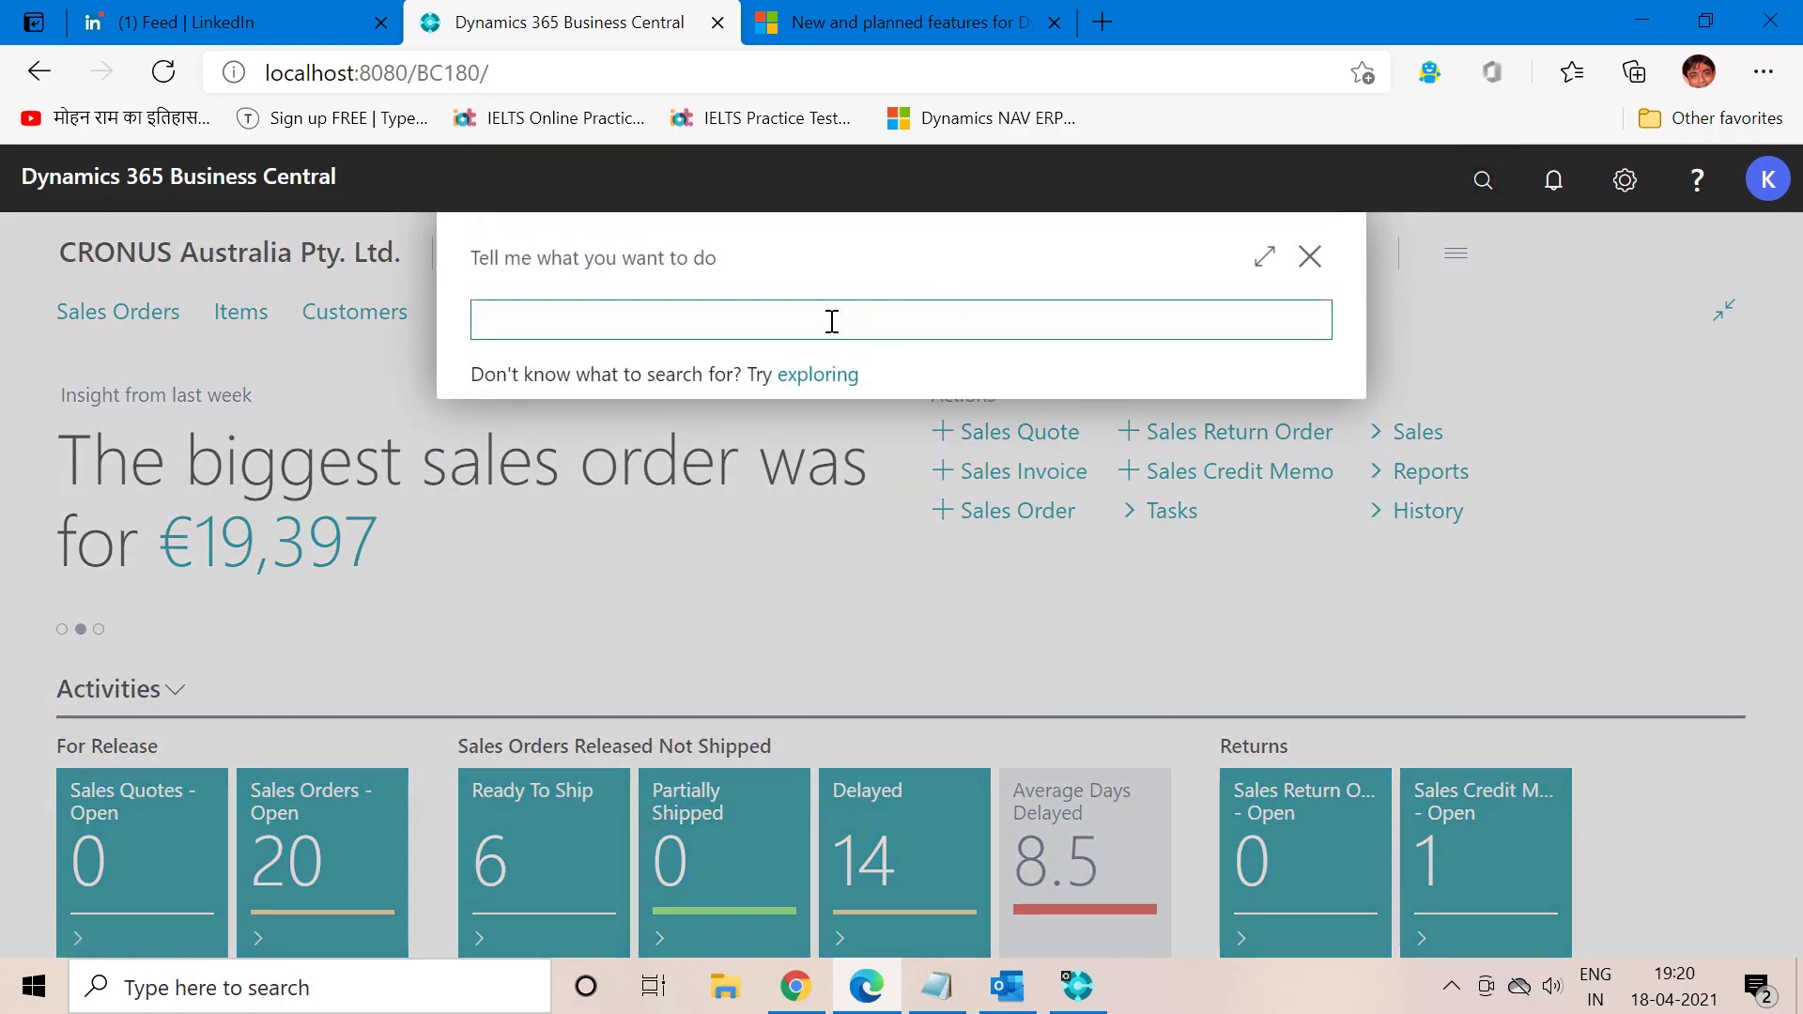
pyautogui.write('general ledger')
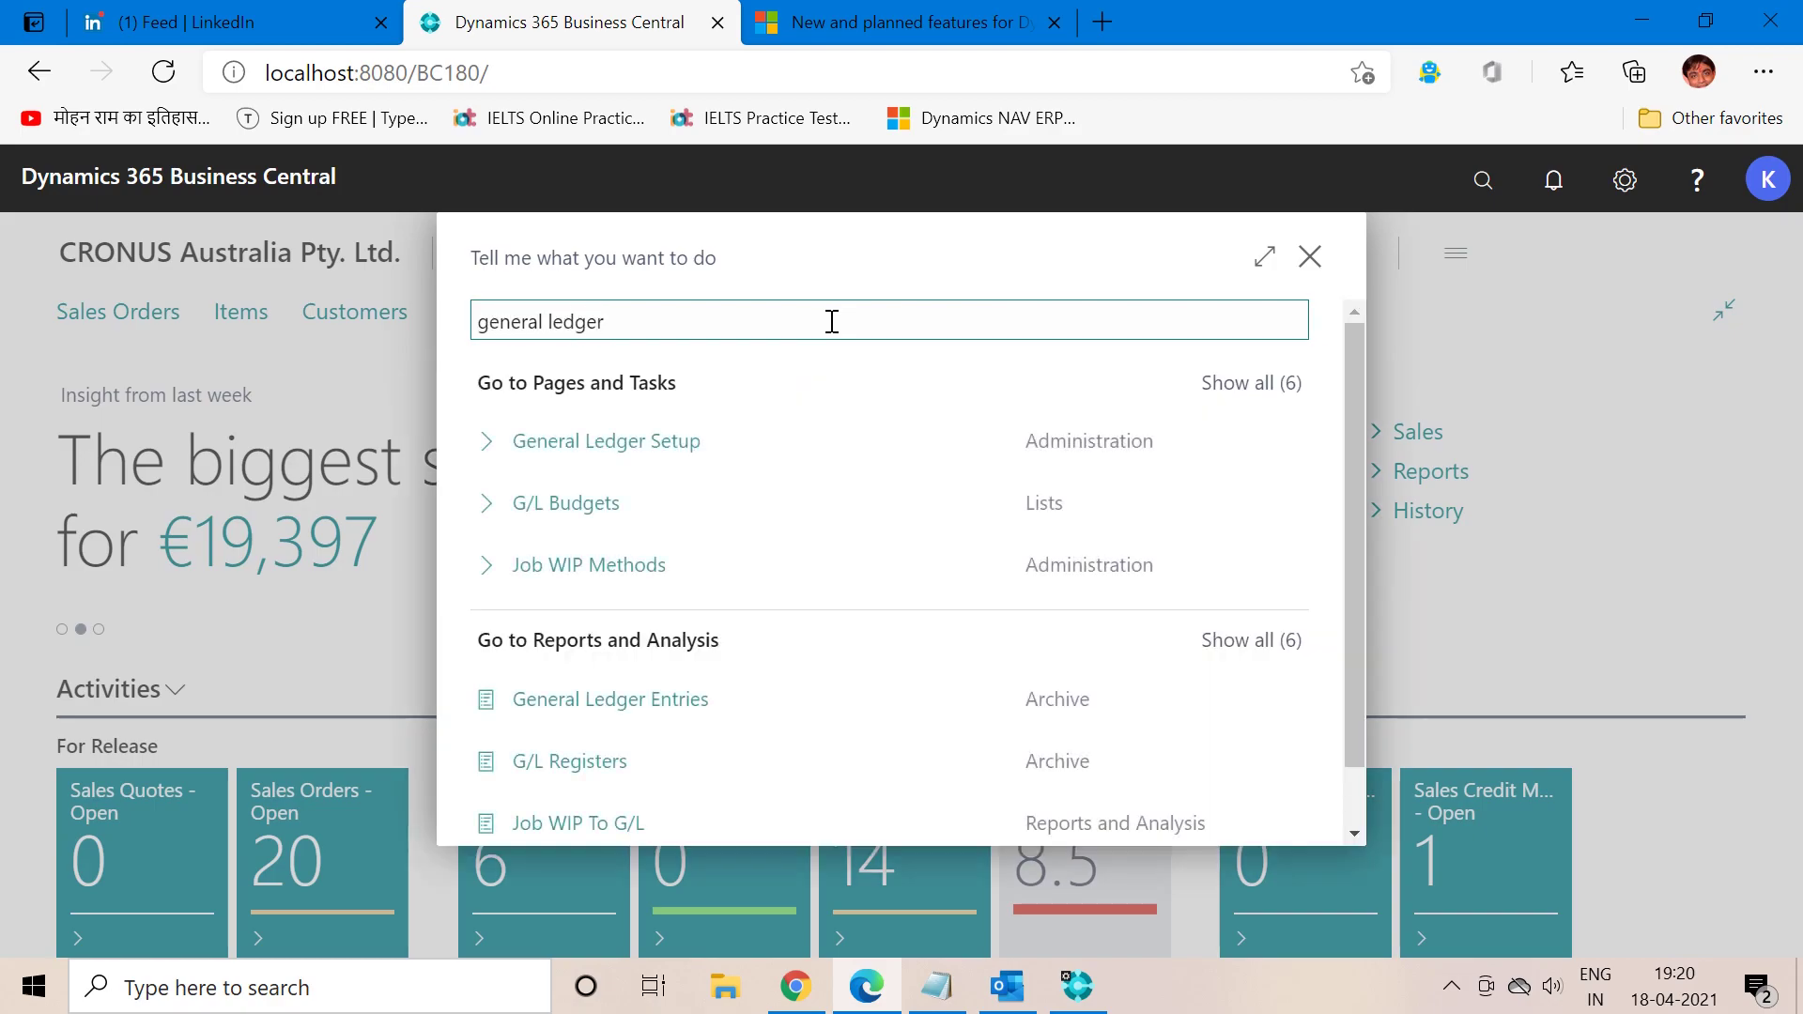
pyautogui.click(643, 718)
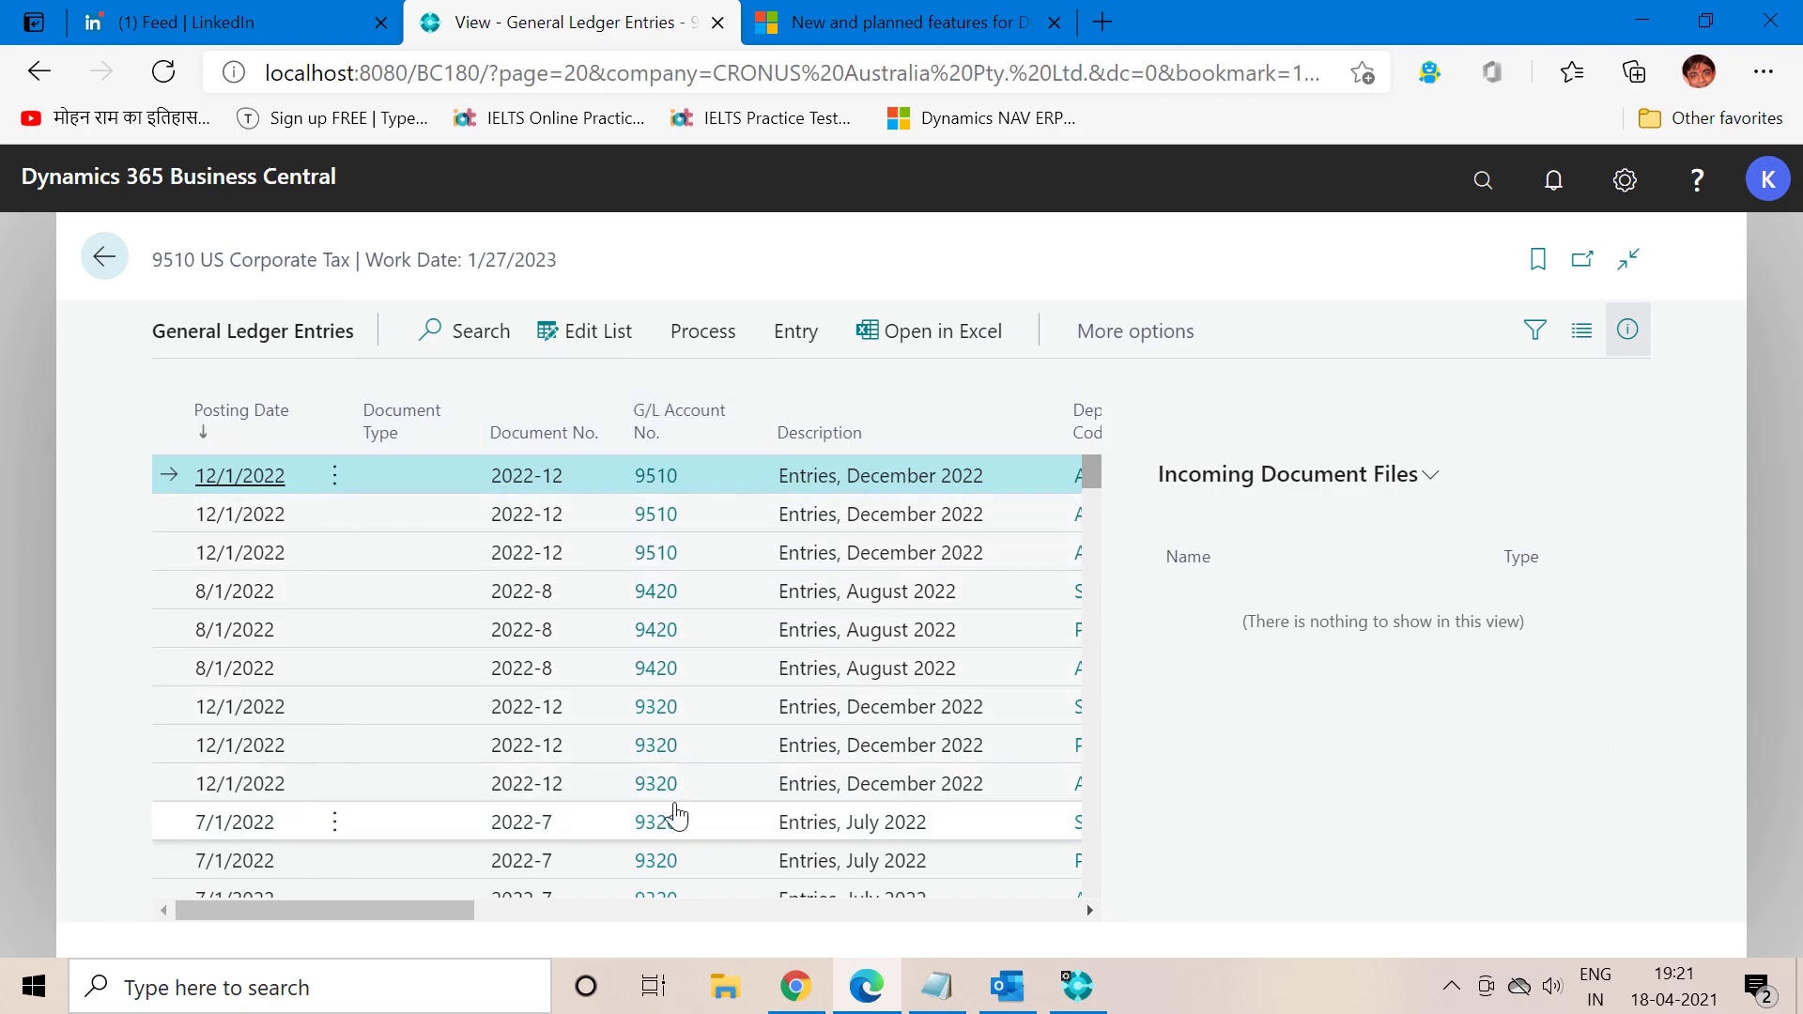
pyautogui.moveTo(956, 420)
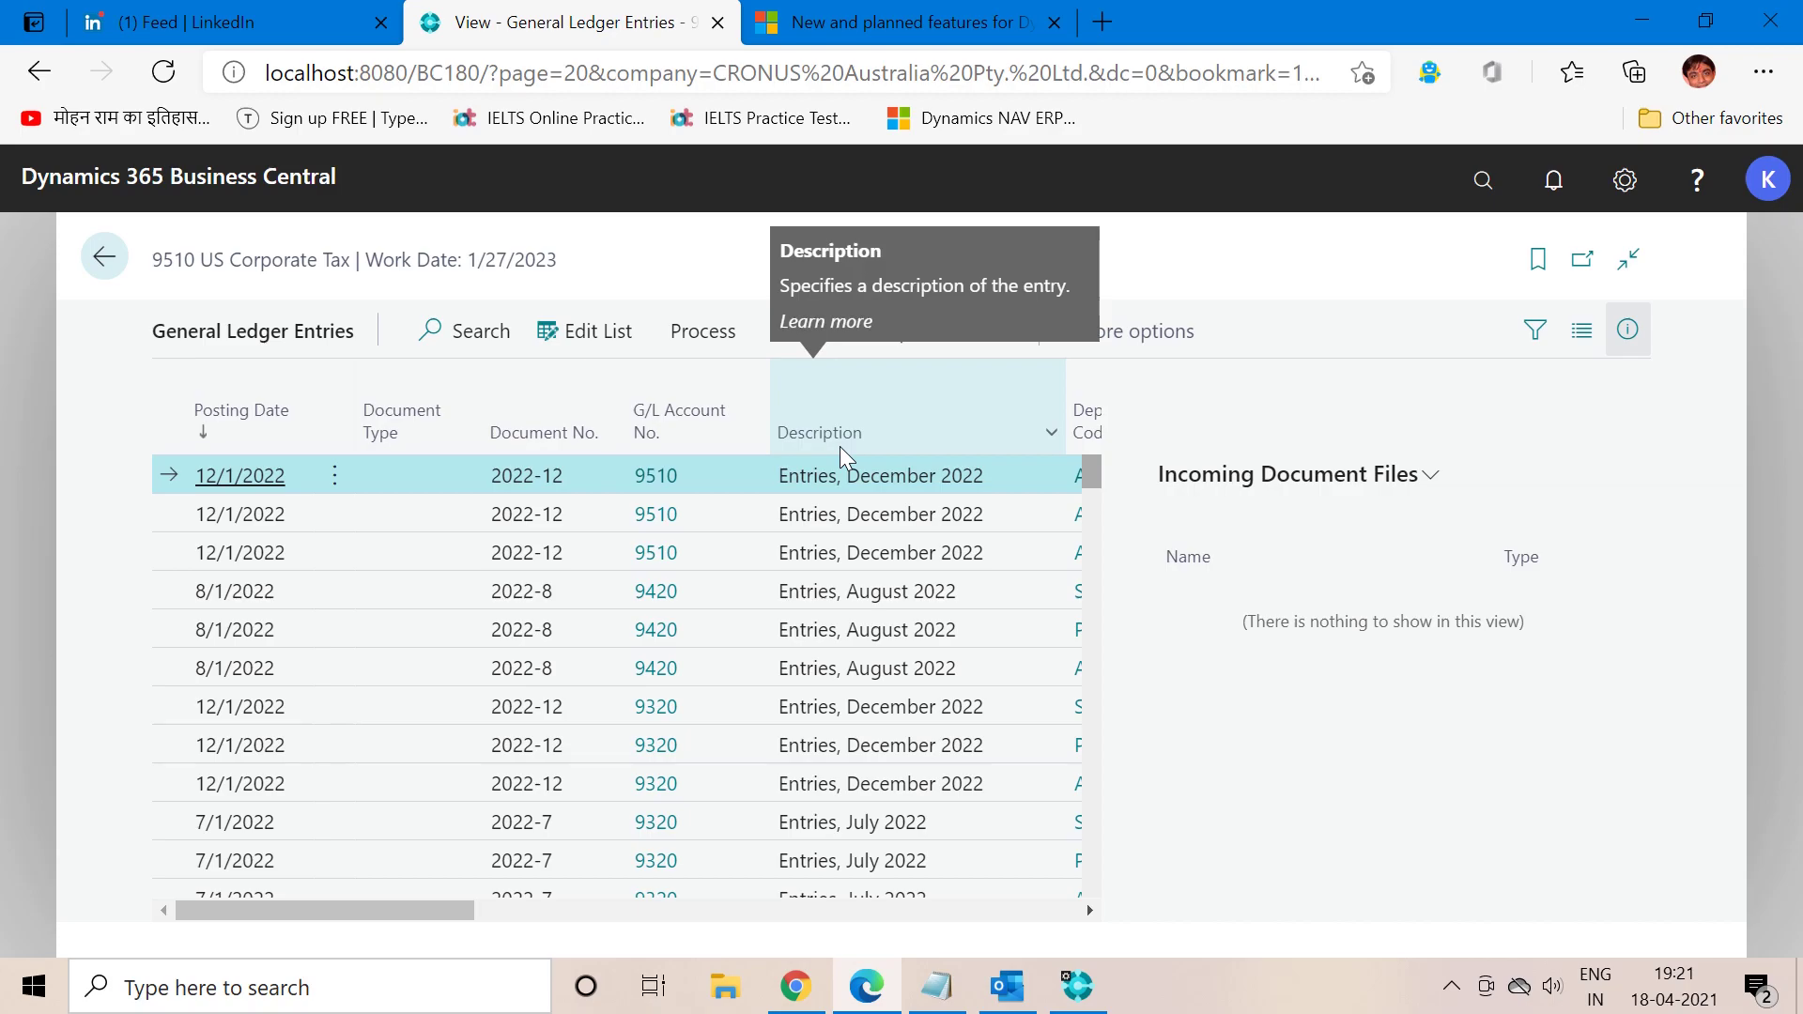
pyautogui.click(847, 477)
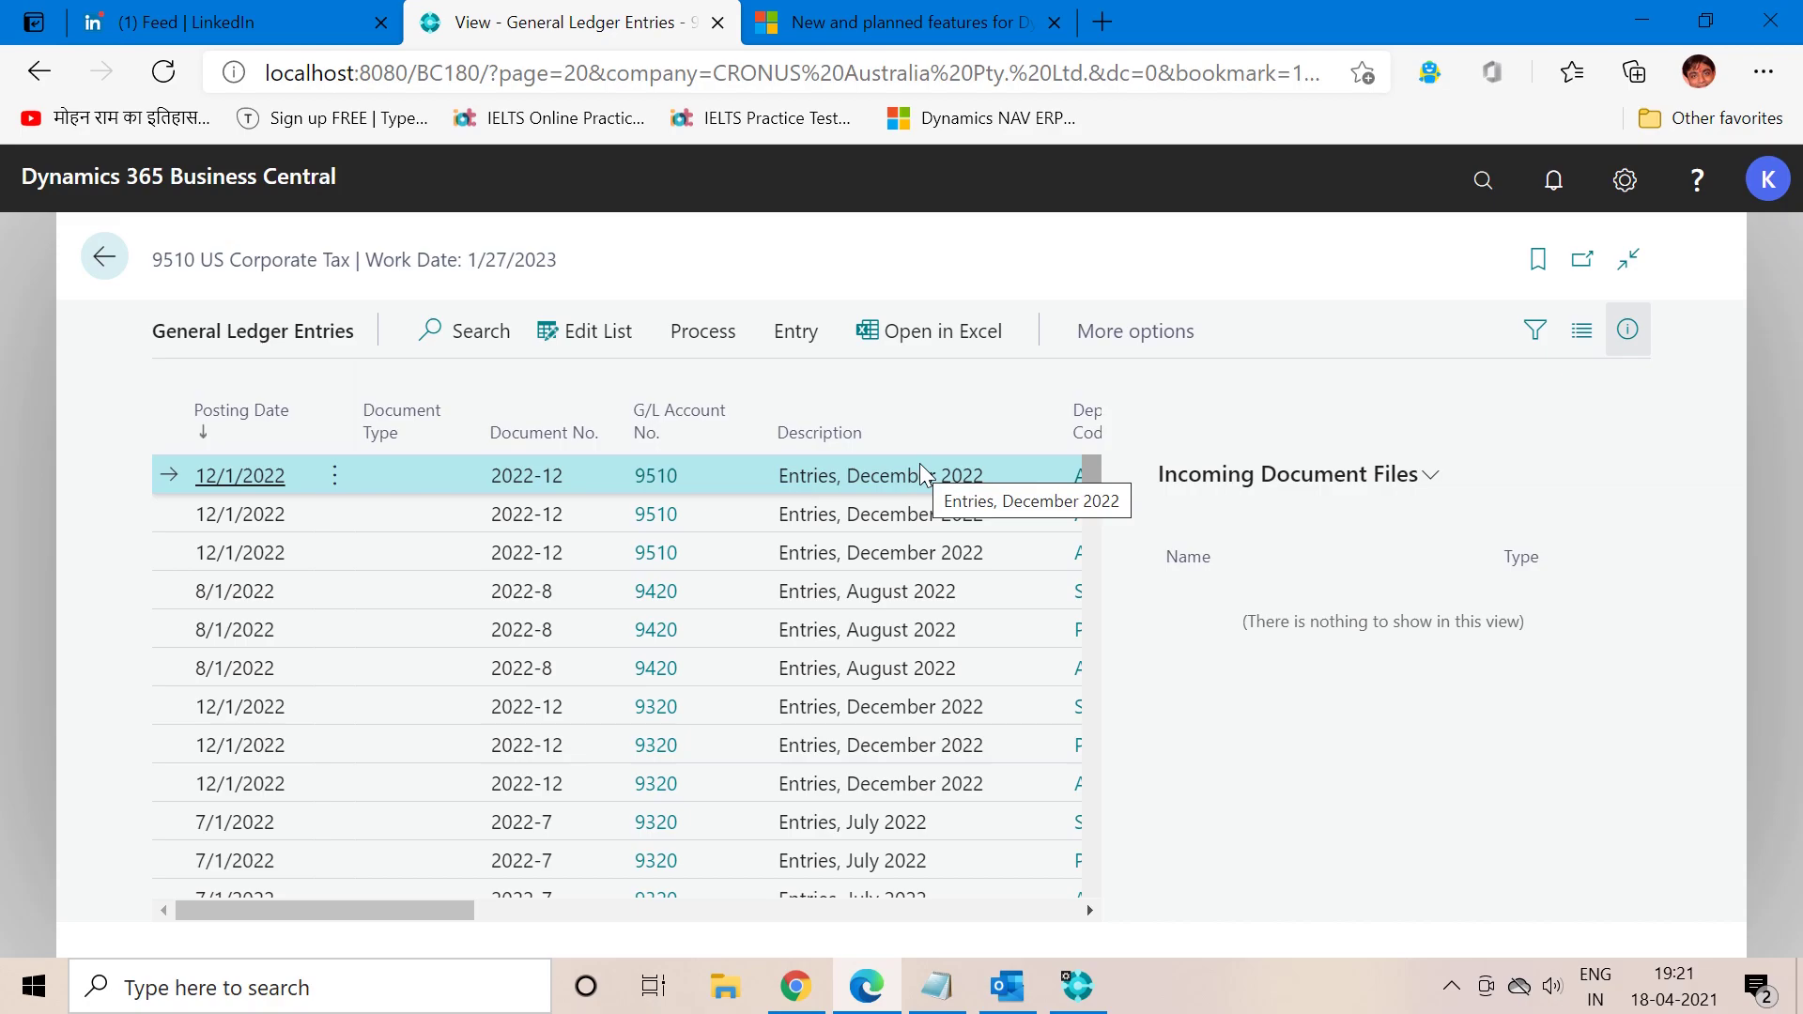
# View the dimensions of the third 12/1/2022 entry for G/L account 9510, and close the dimension set entries
pyautogui.click(796, 346)
pyautogui.click(796, 346)
pyautogui.click(797, 347)
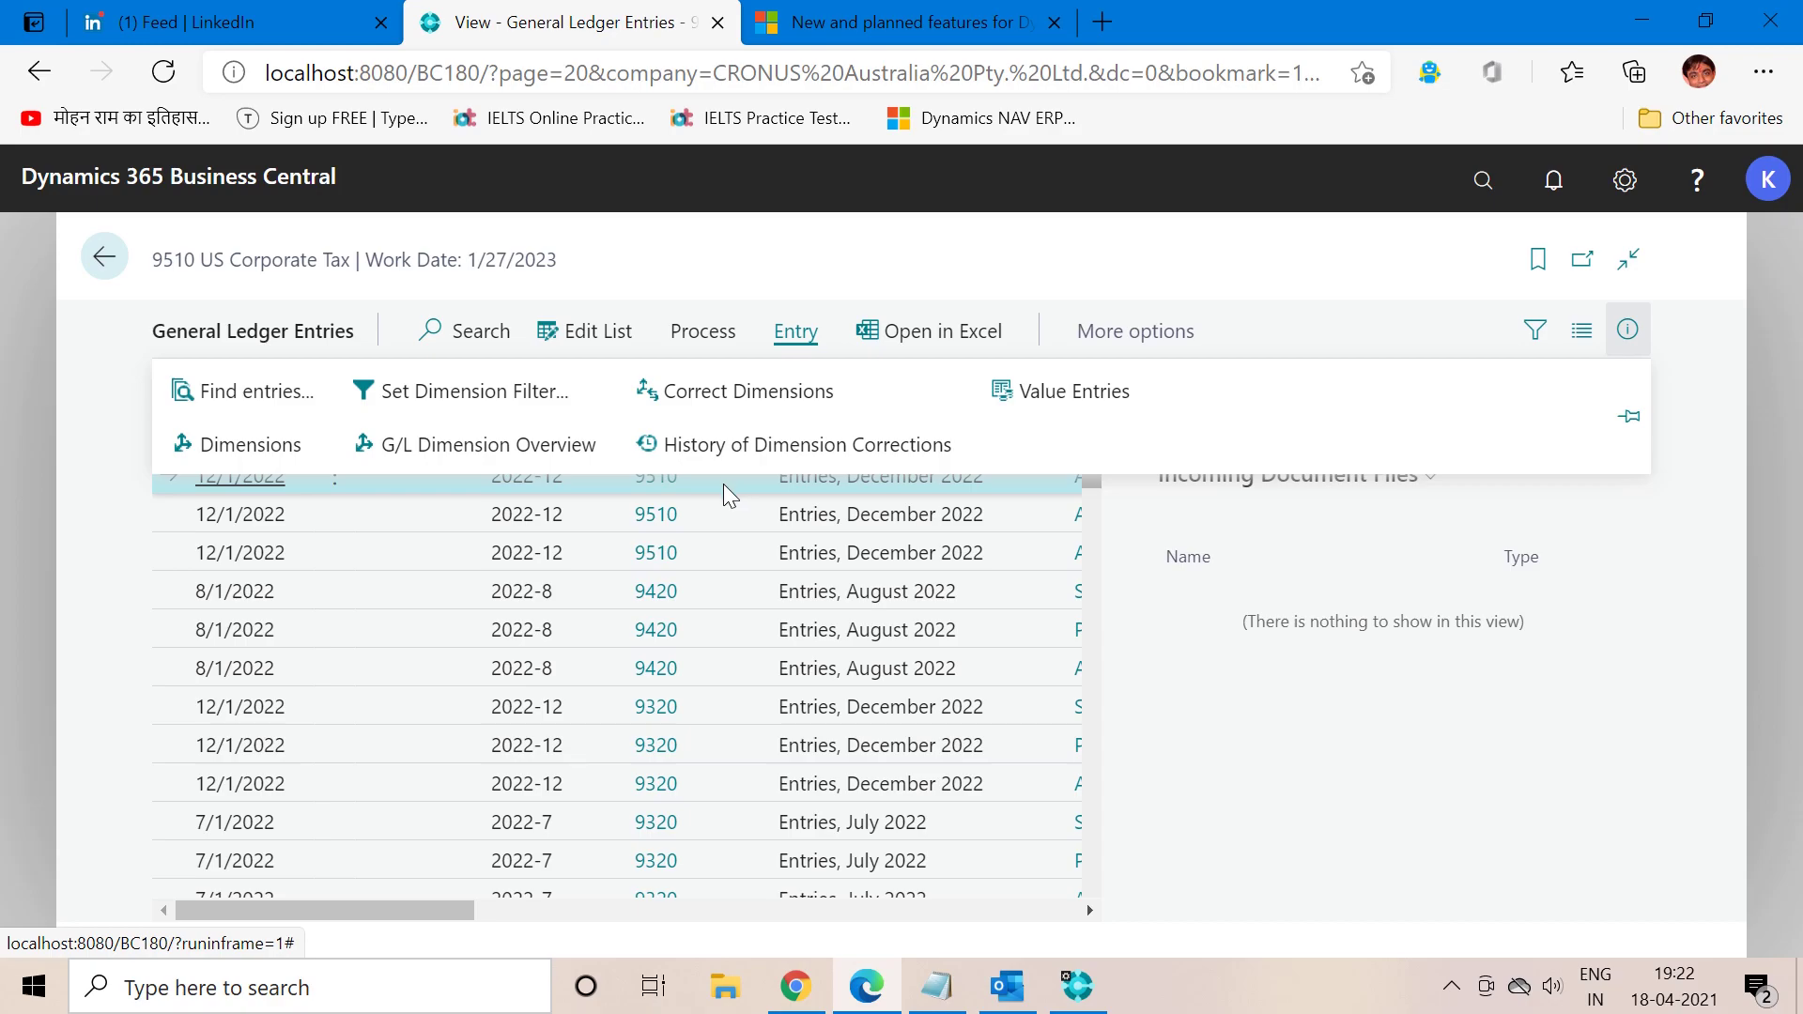
pyautogui.click(859, 561)
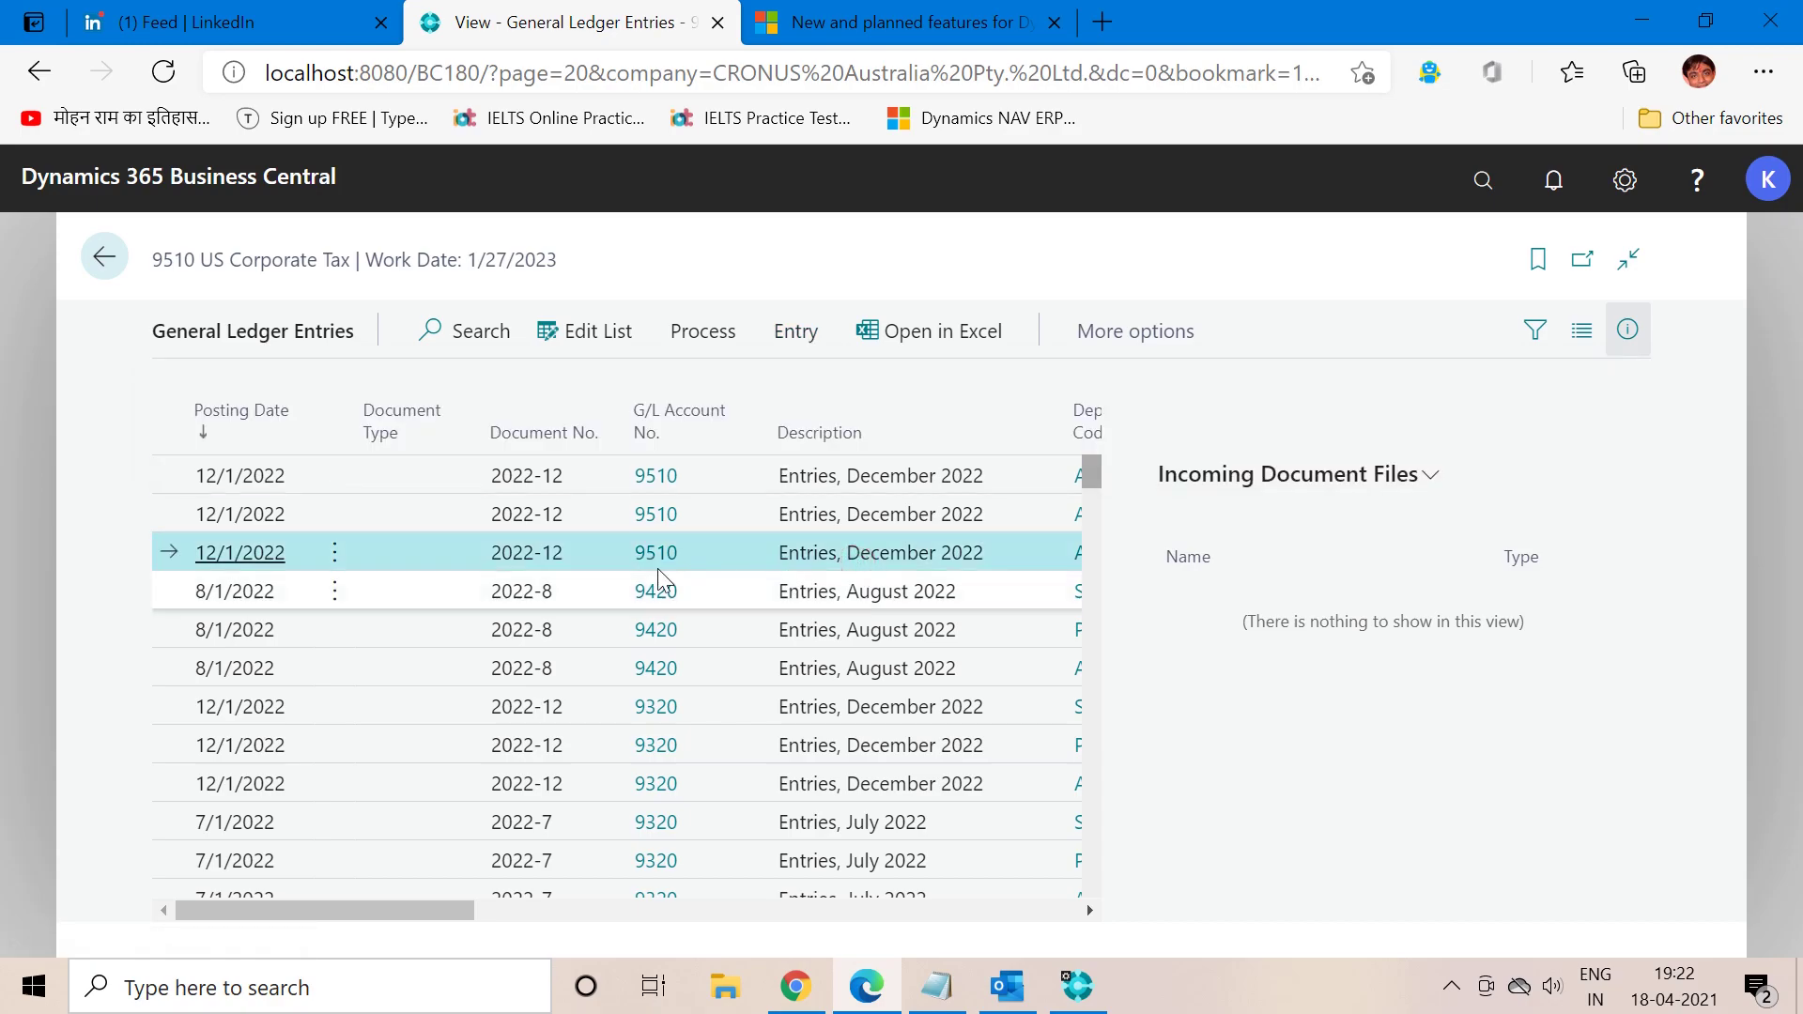
pyautogui.click(796, 350)
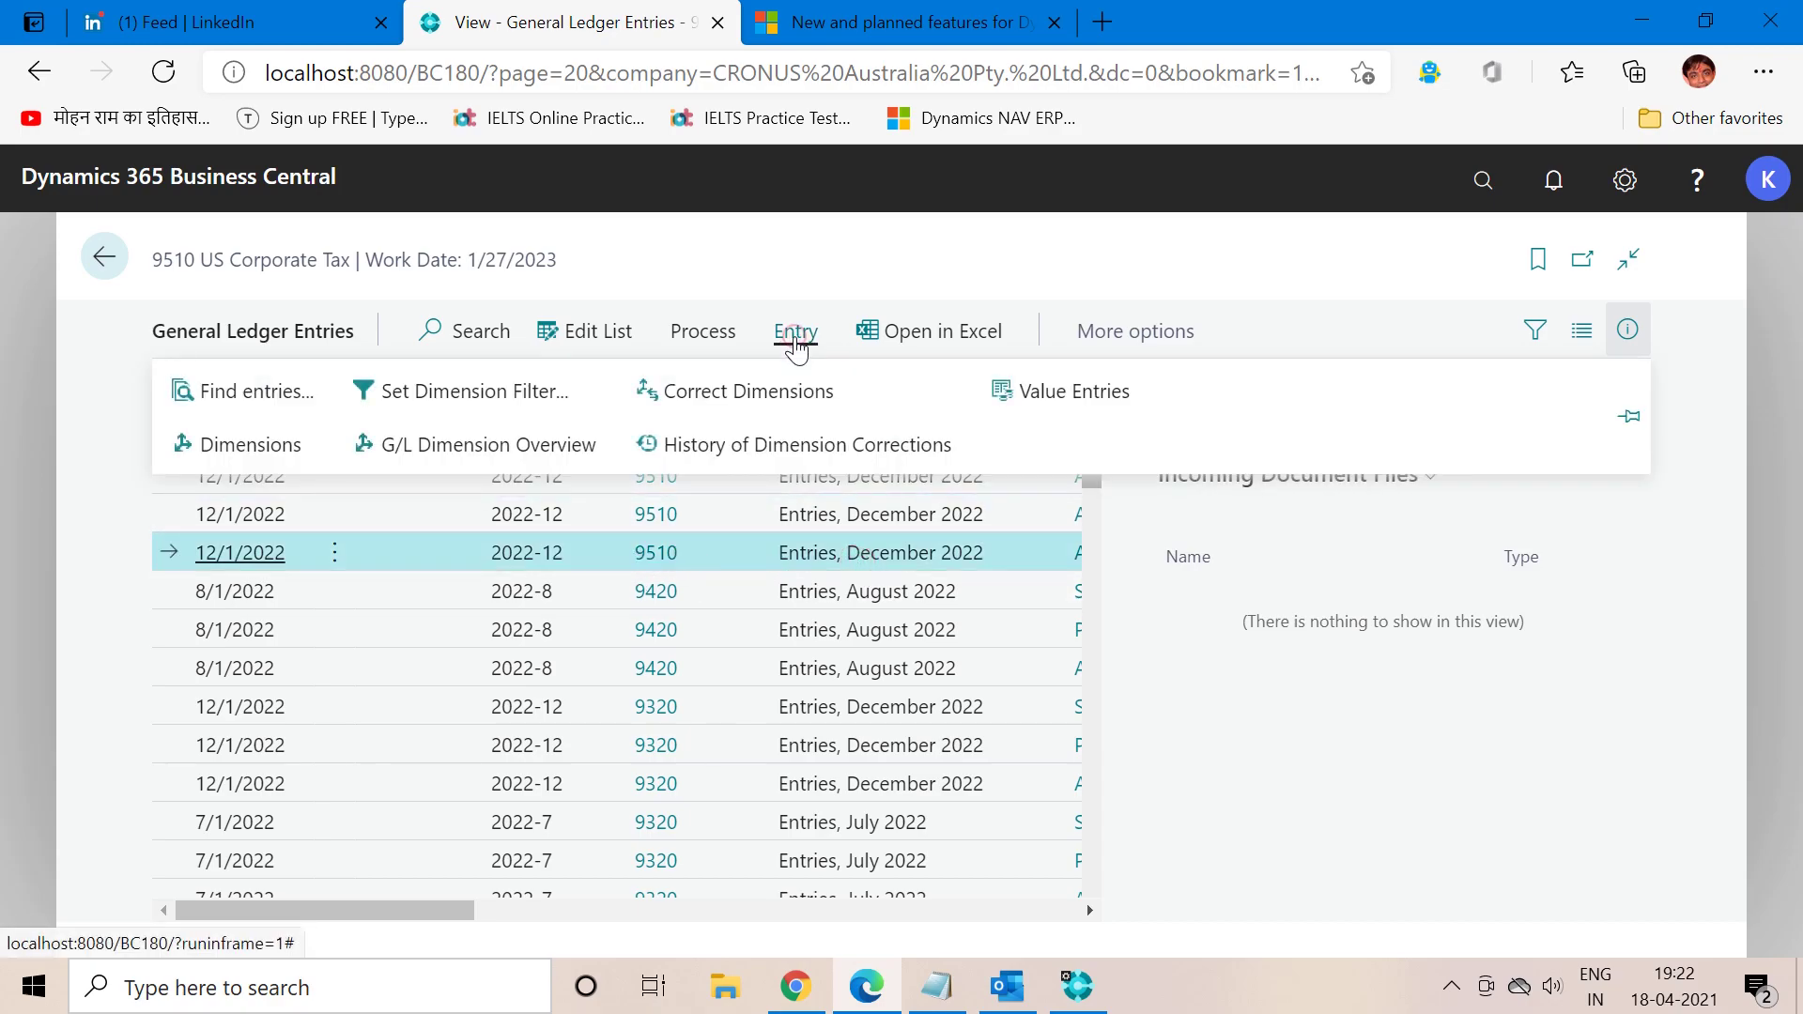
pyautogui.click(290, 444)
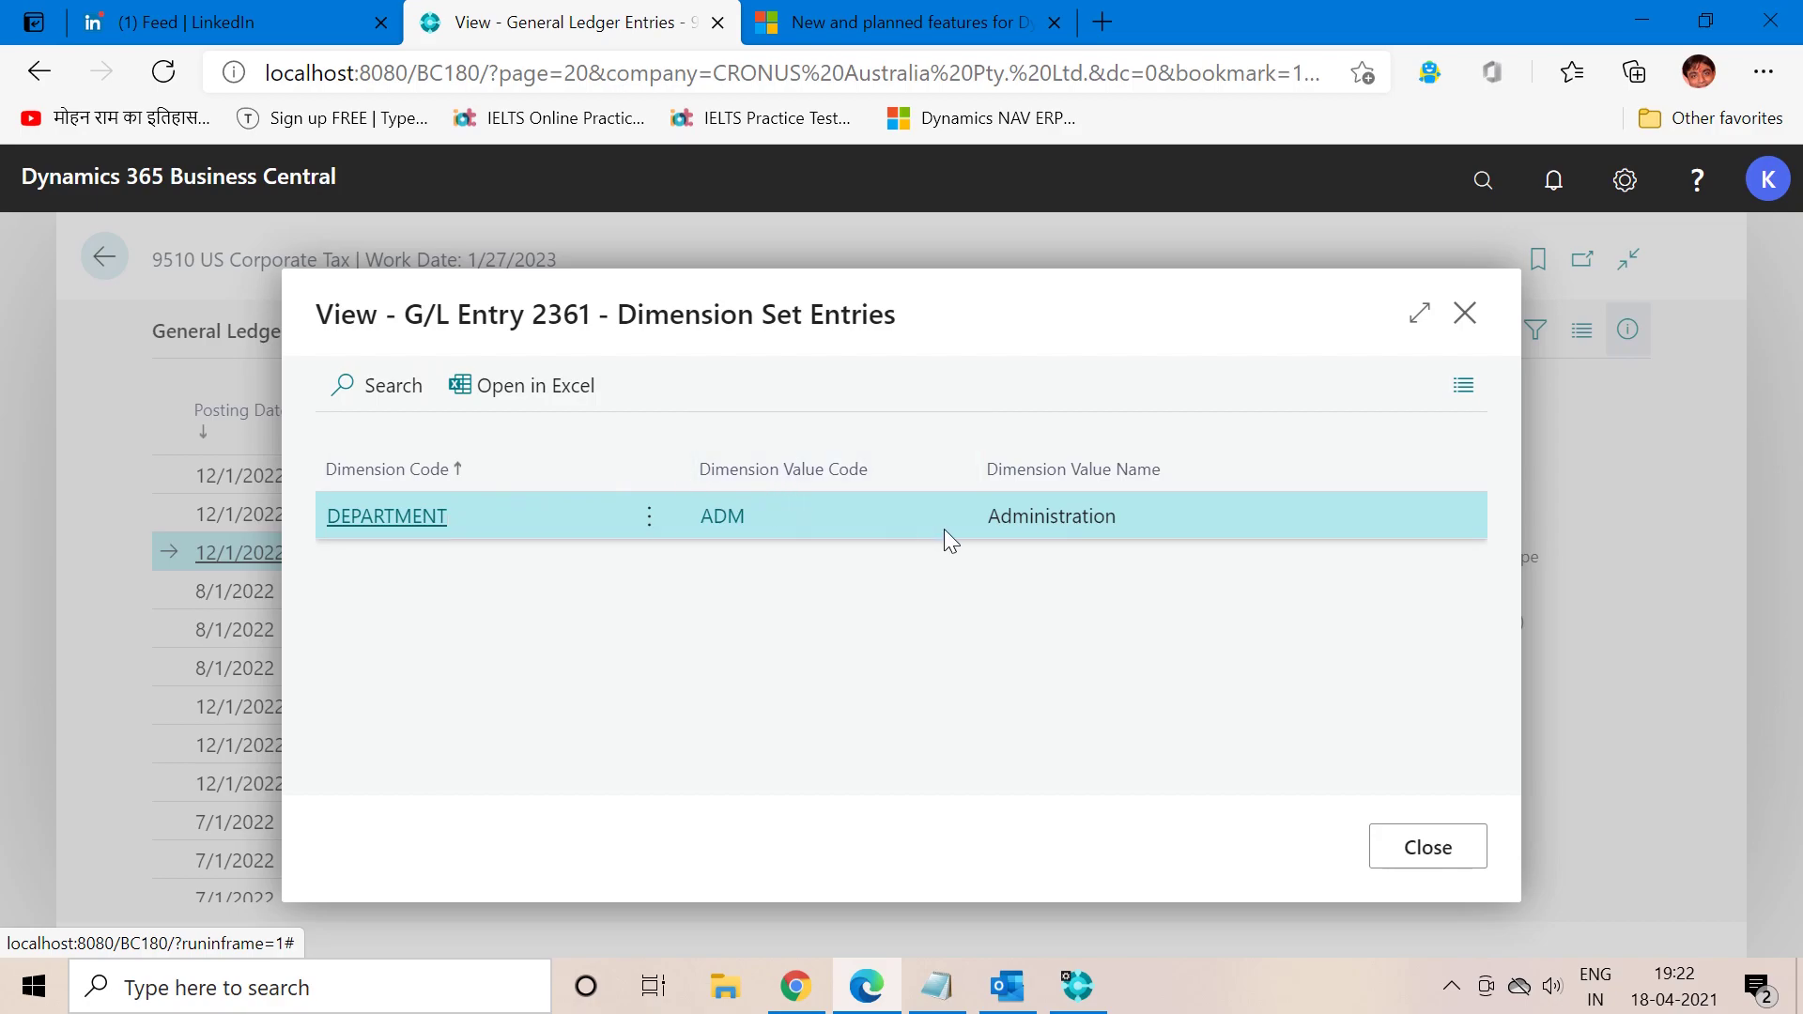
pyautogui.click(1422, 866)
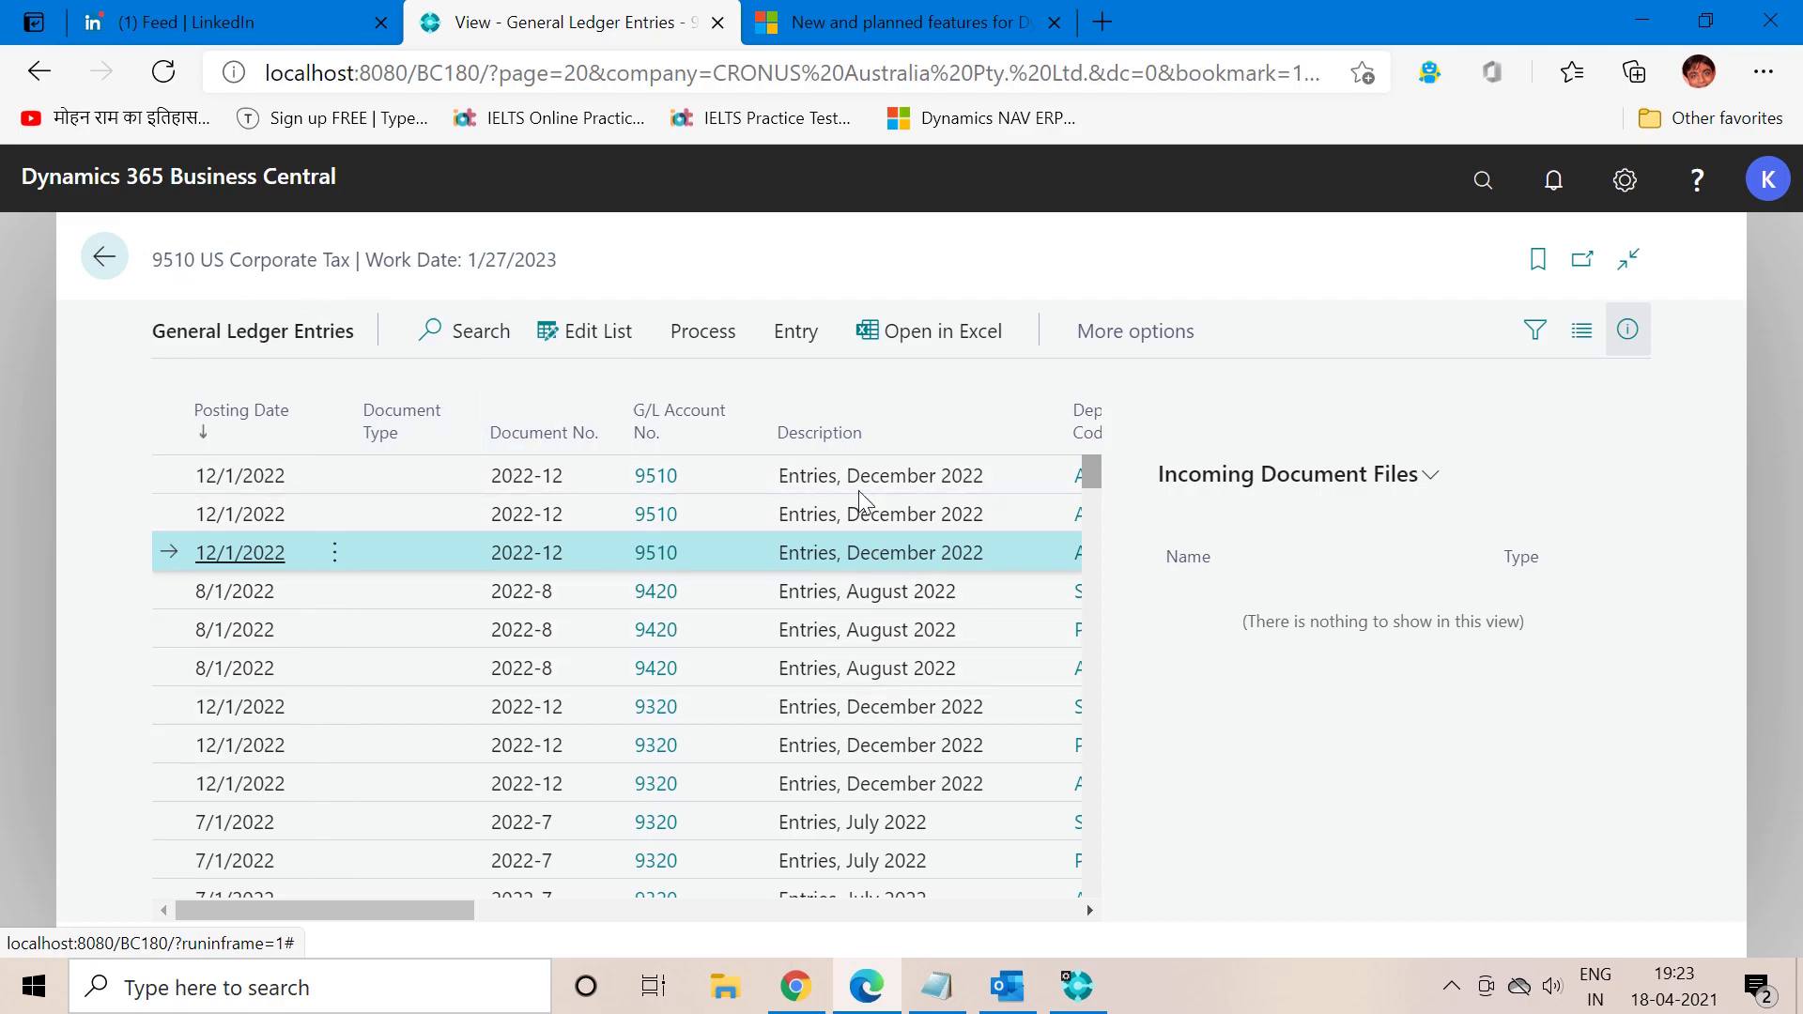
# Start a dimension correction for the selected G/L account 9510 entry and review its selected ledger entries
pyautogui.click(794, 332)
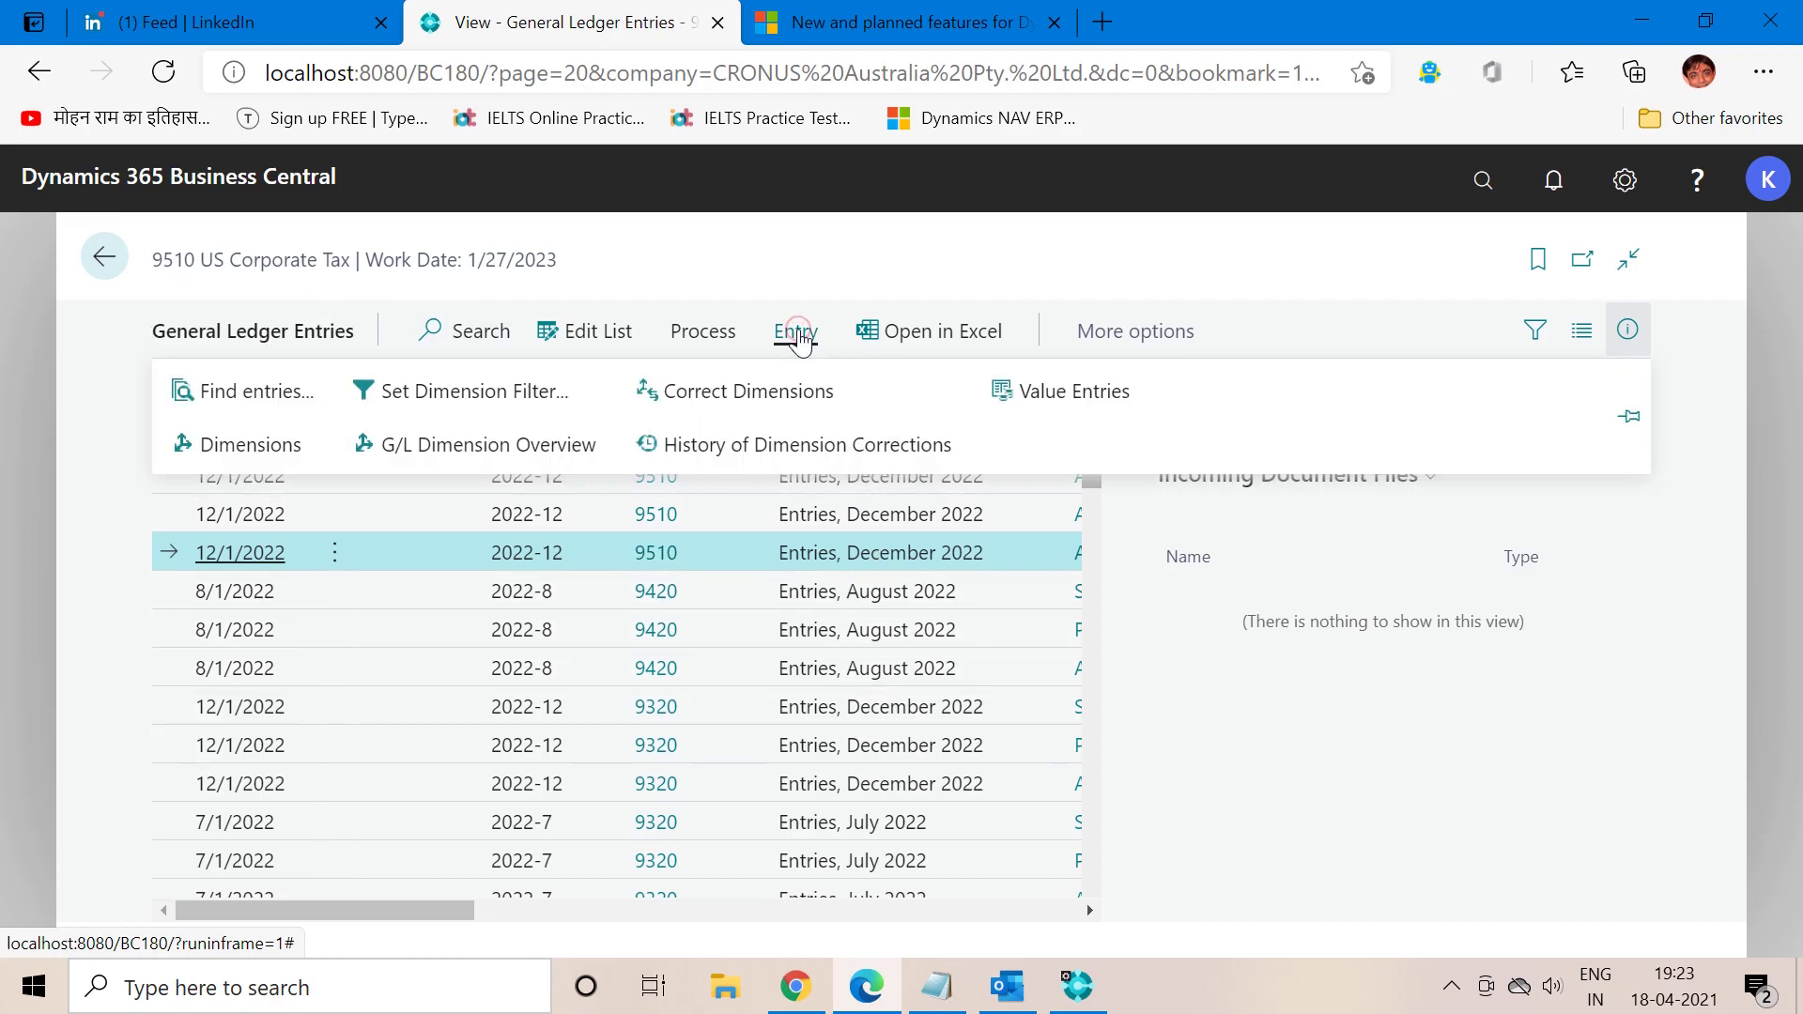
pyautogui.click(750, 392)
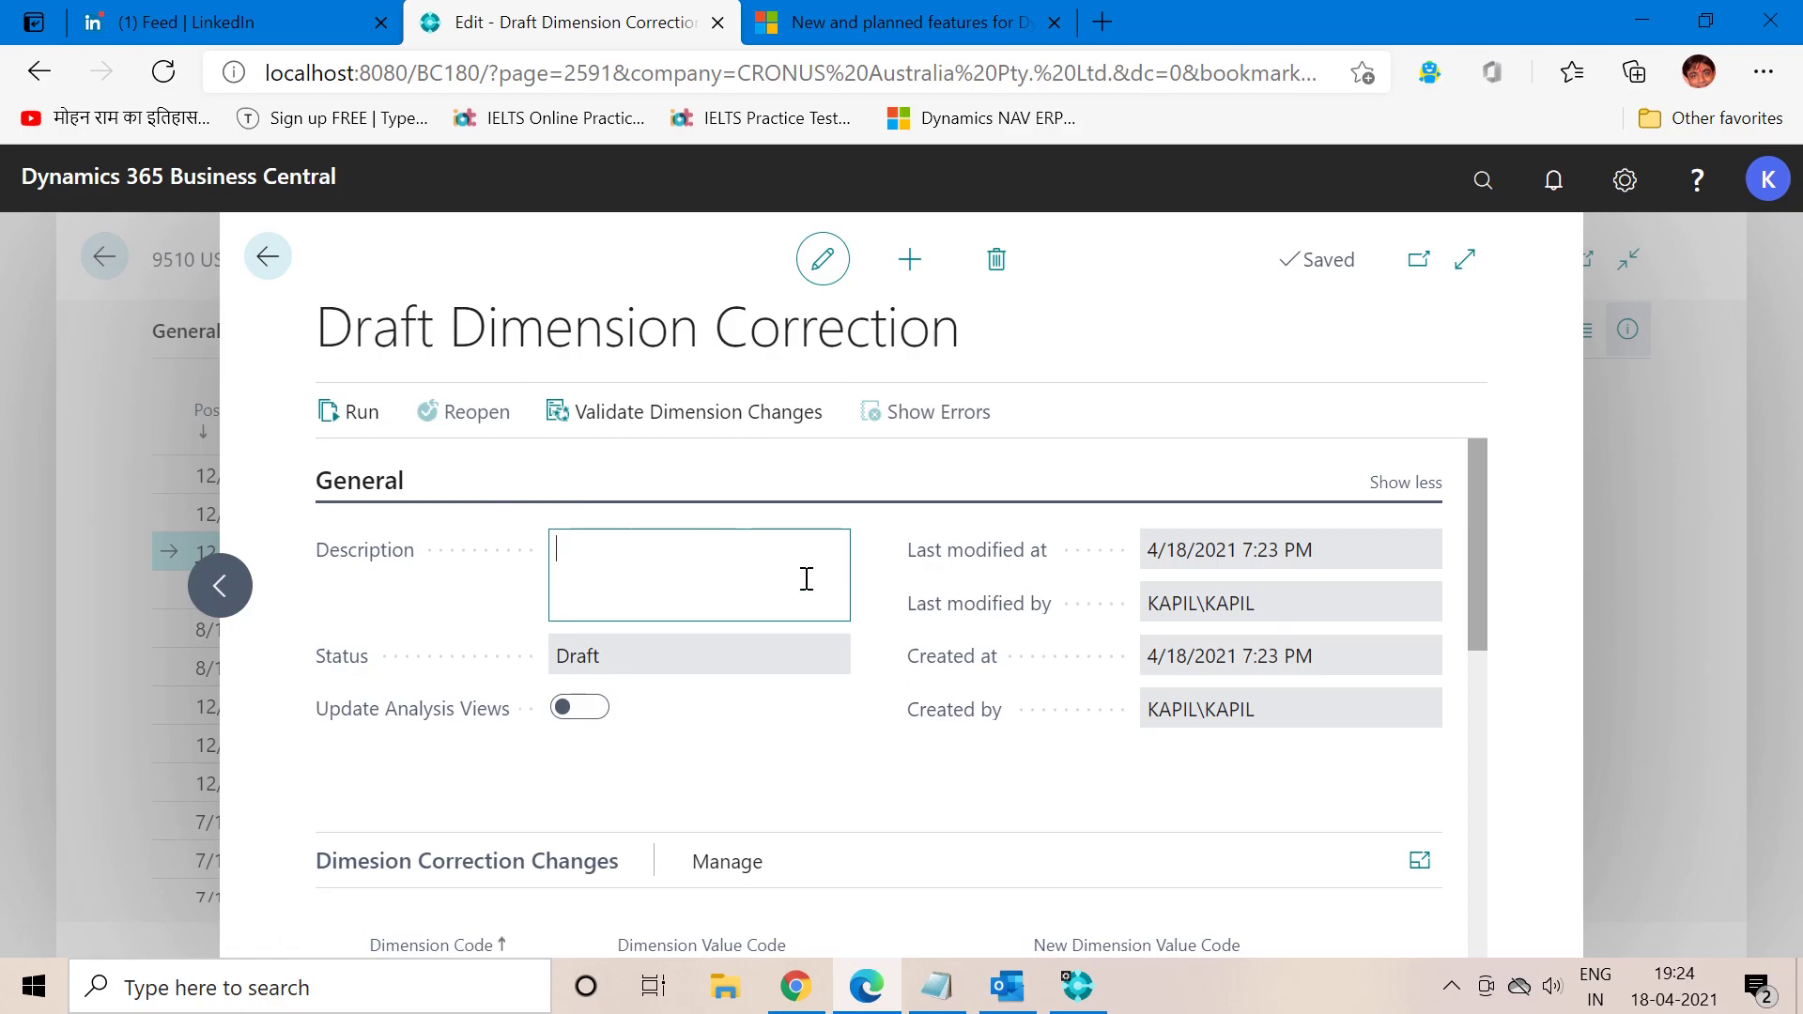
pyautogui.scroll(-6, 806, 577)
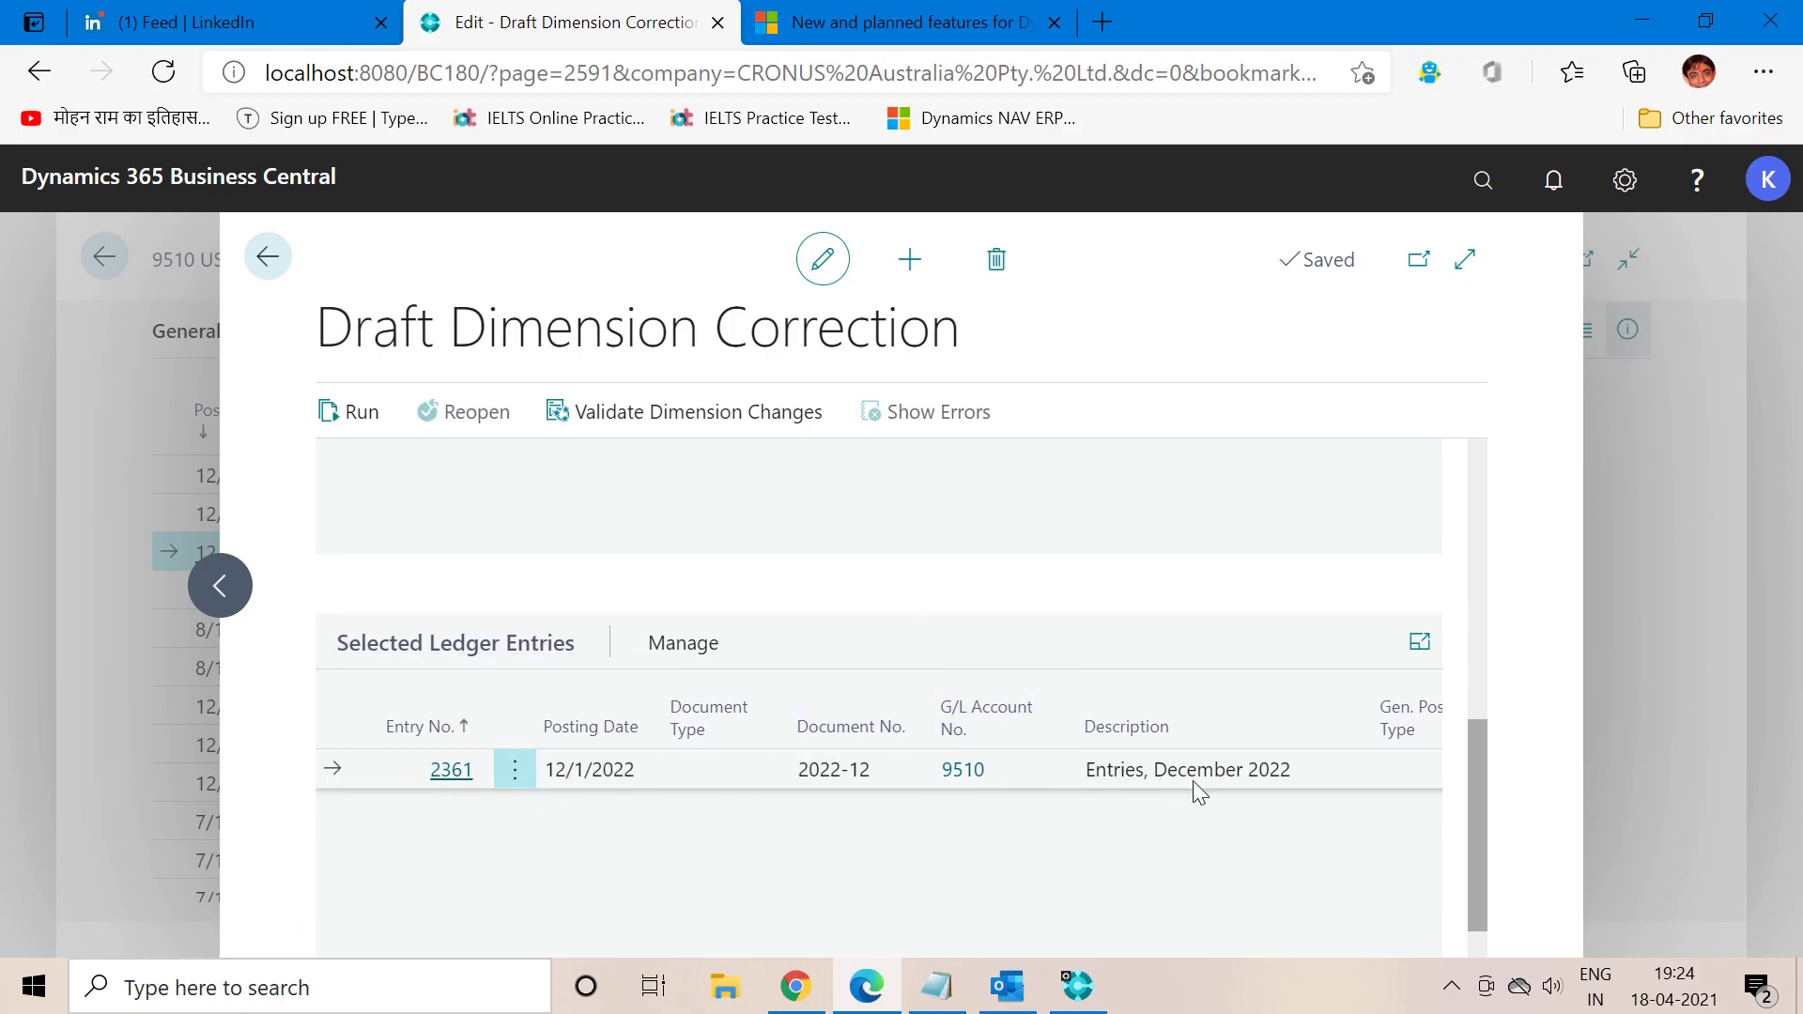
pyautogui.scroll(1, 1030, 554)
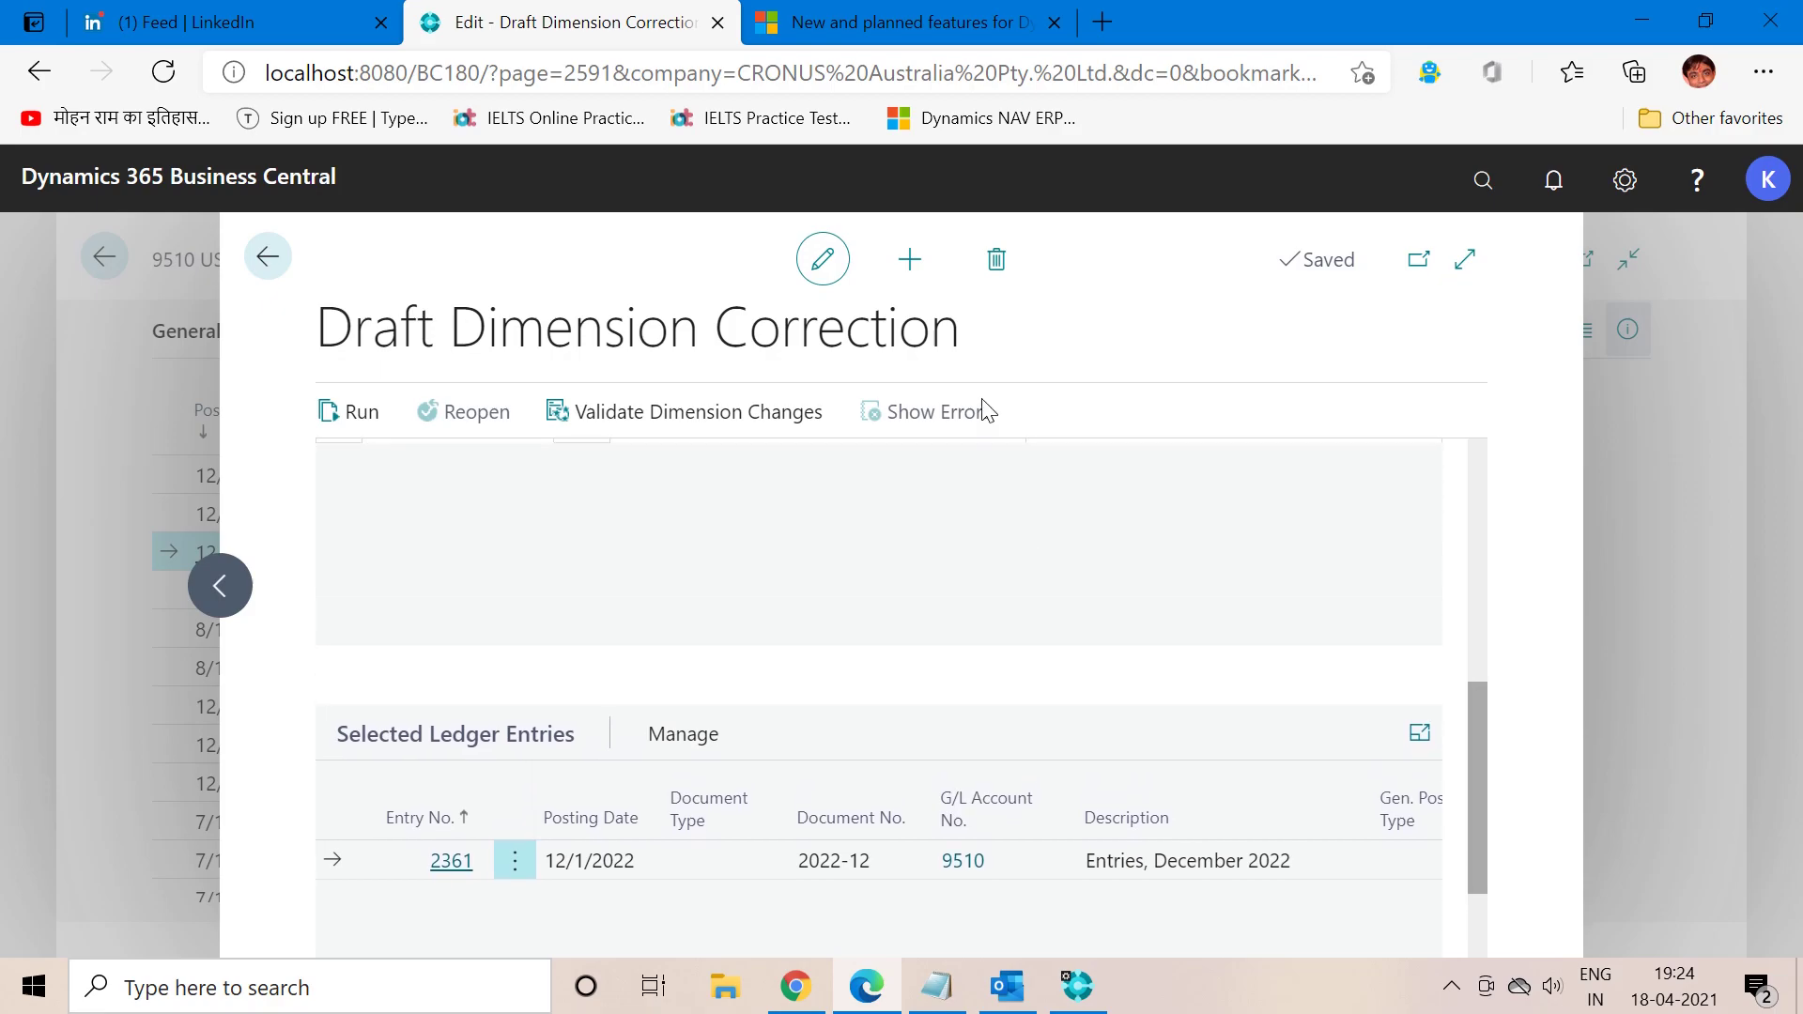
# Examine the options for selecting ledger entries in a new blank dimension correction, and return to the existing draft
pyautogui.click(921, 278)
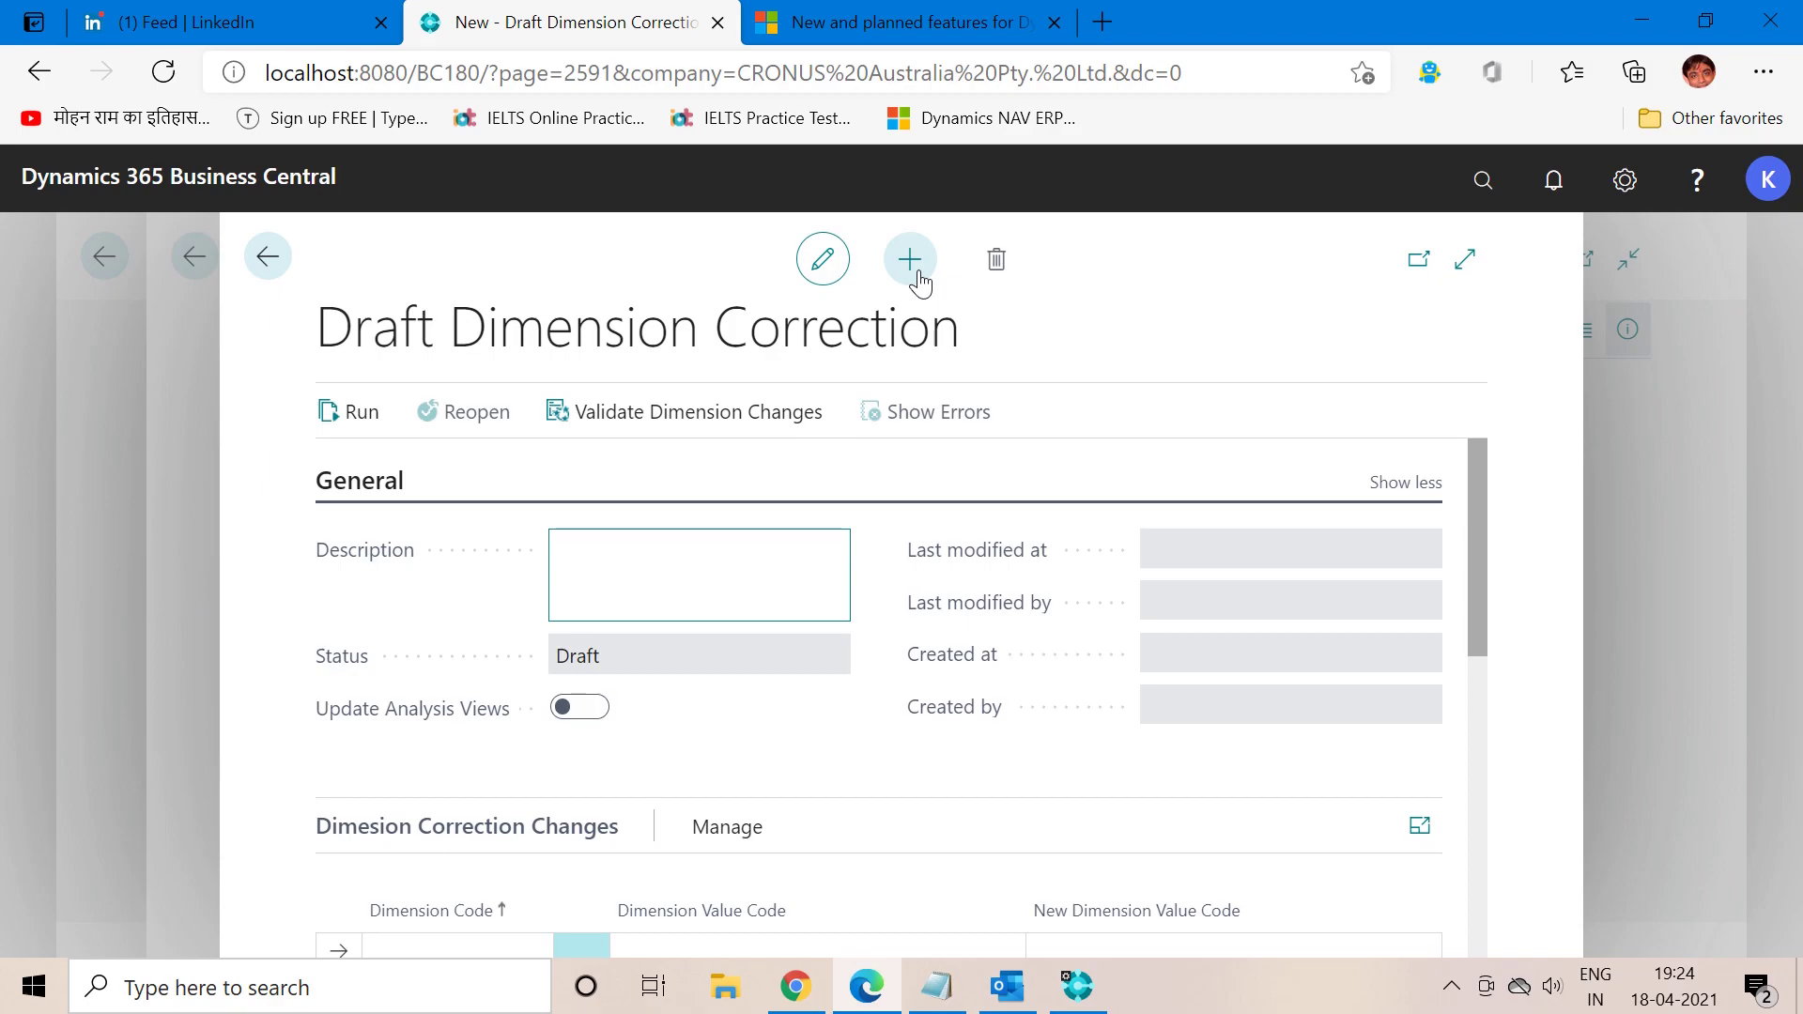
pyautogui.scroll(-1, 894, 577)
pyautogui.scroll(1, 894, 577)
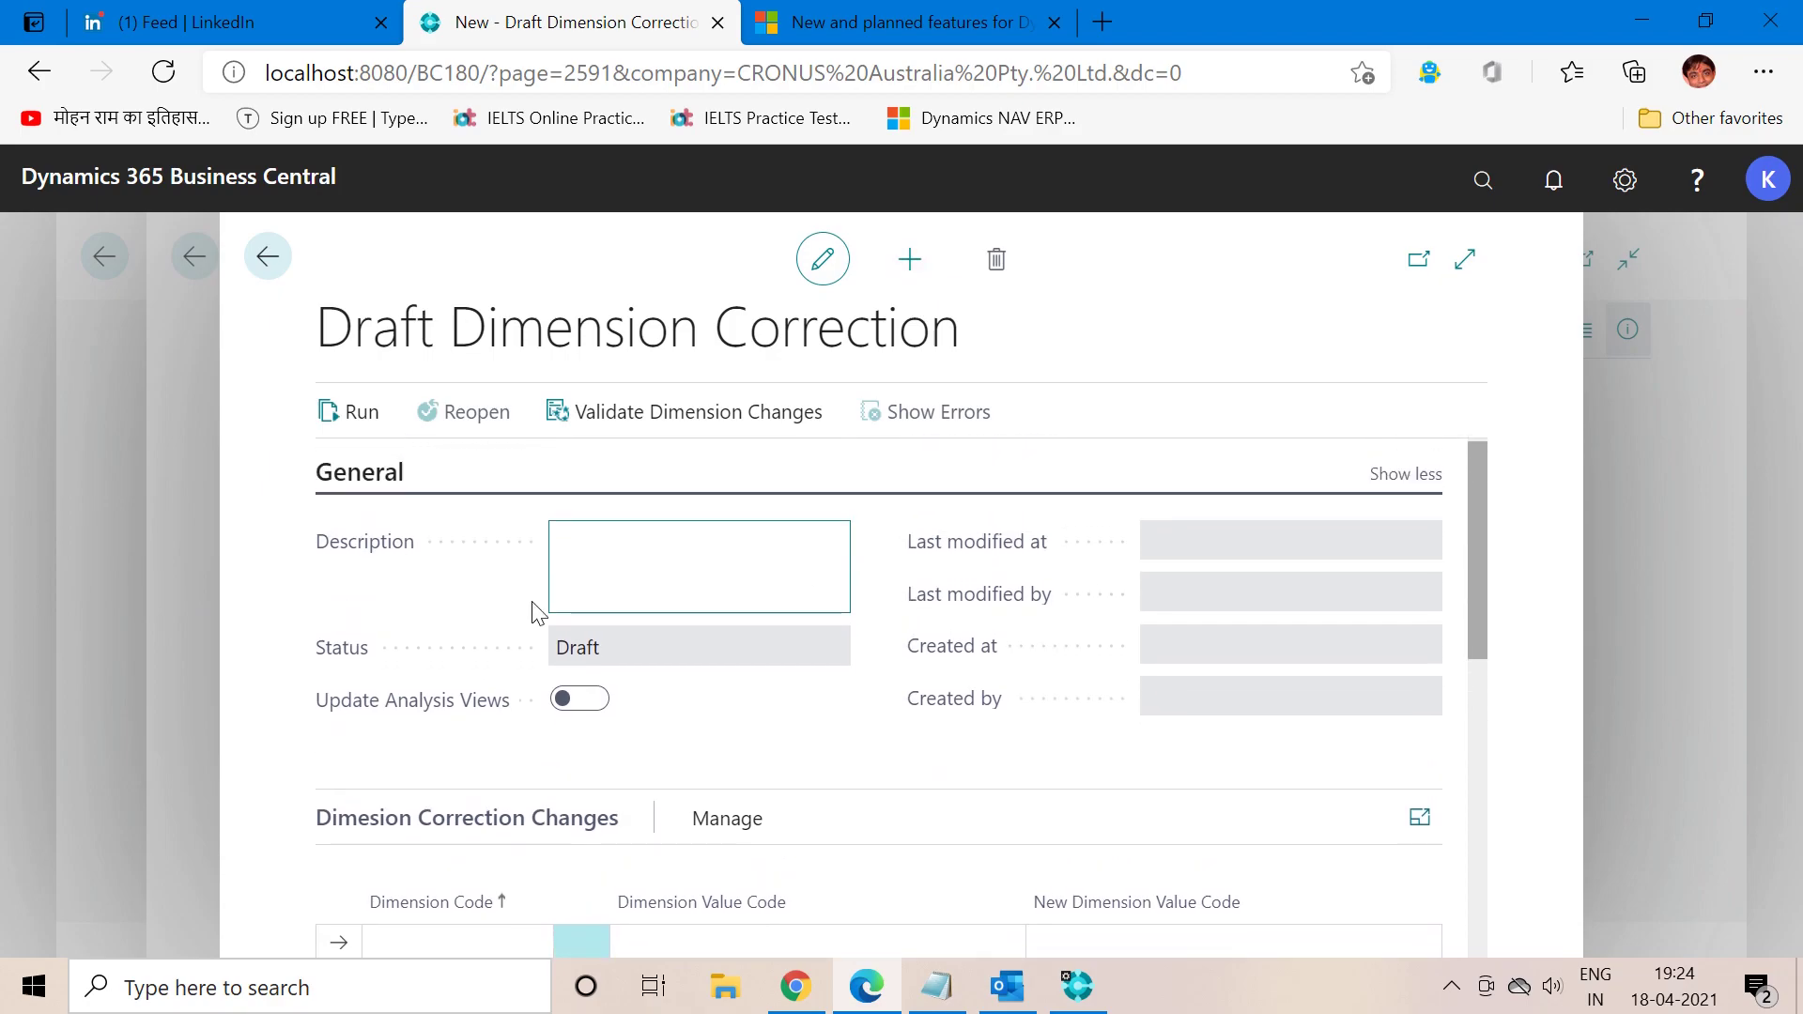
pyautogui.scroll(-6, 869, 752)
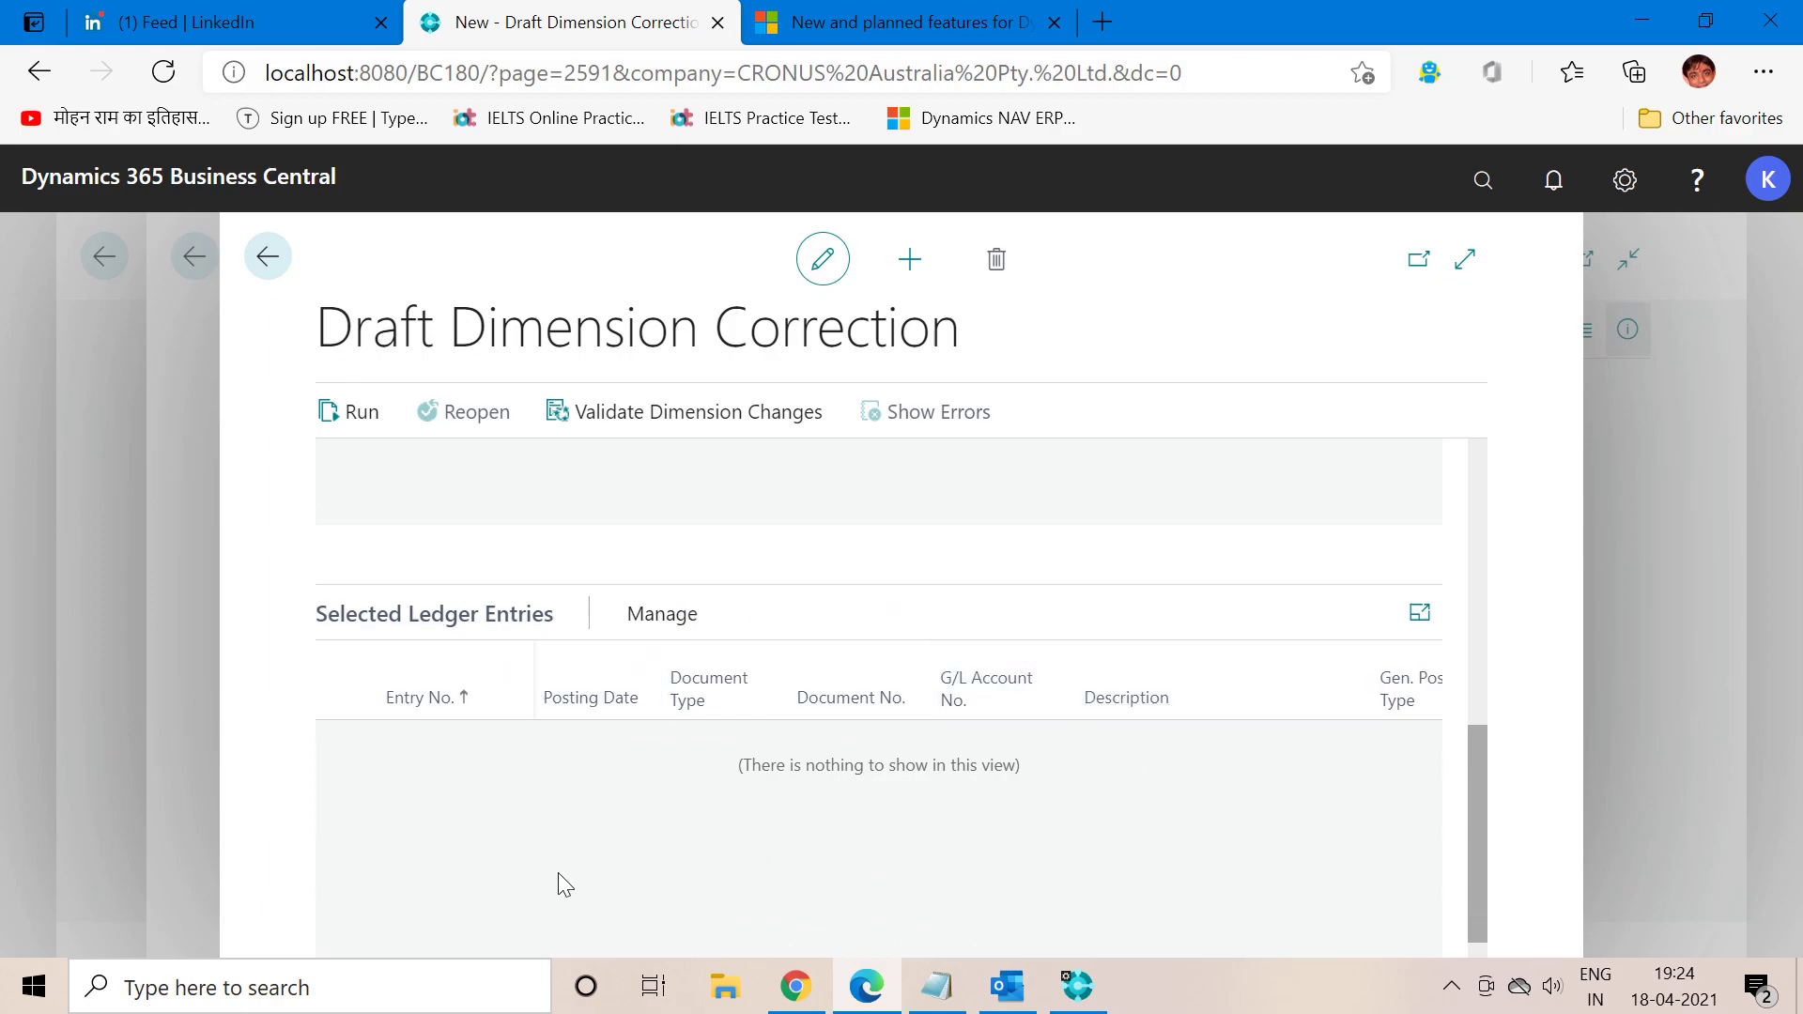
pyautogui.moveTo(612, 719)
pyautogui.click(668, 627)
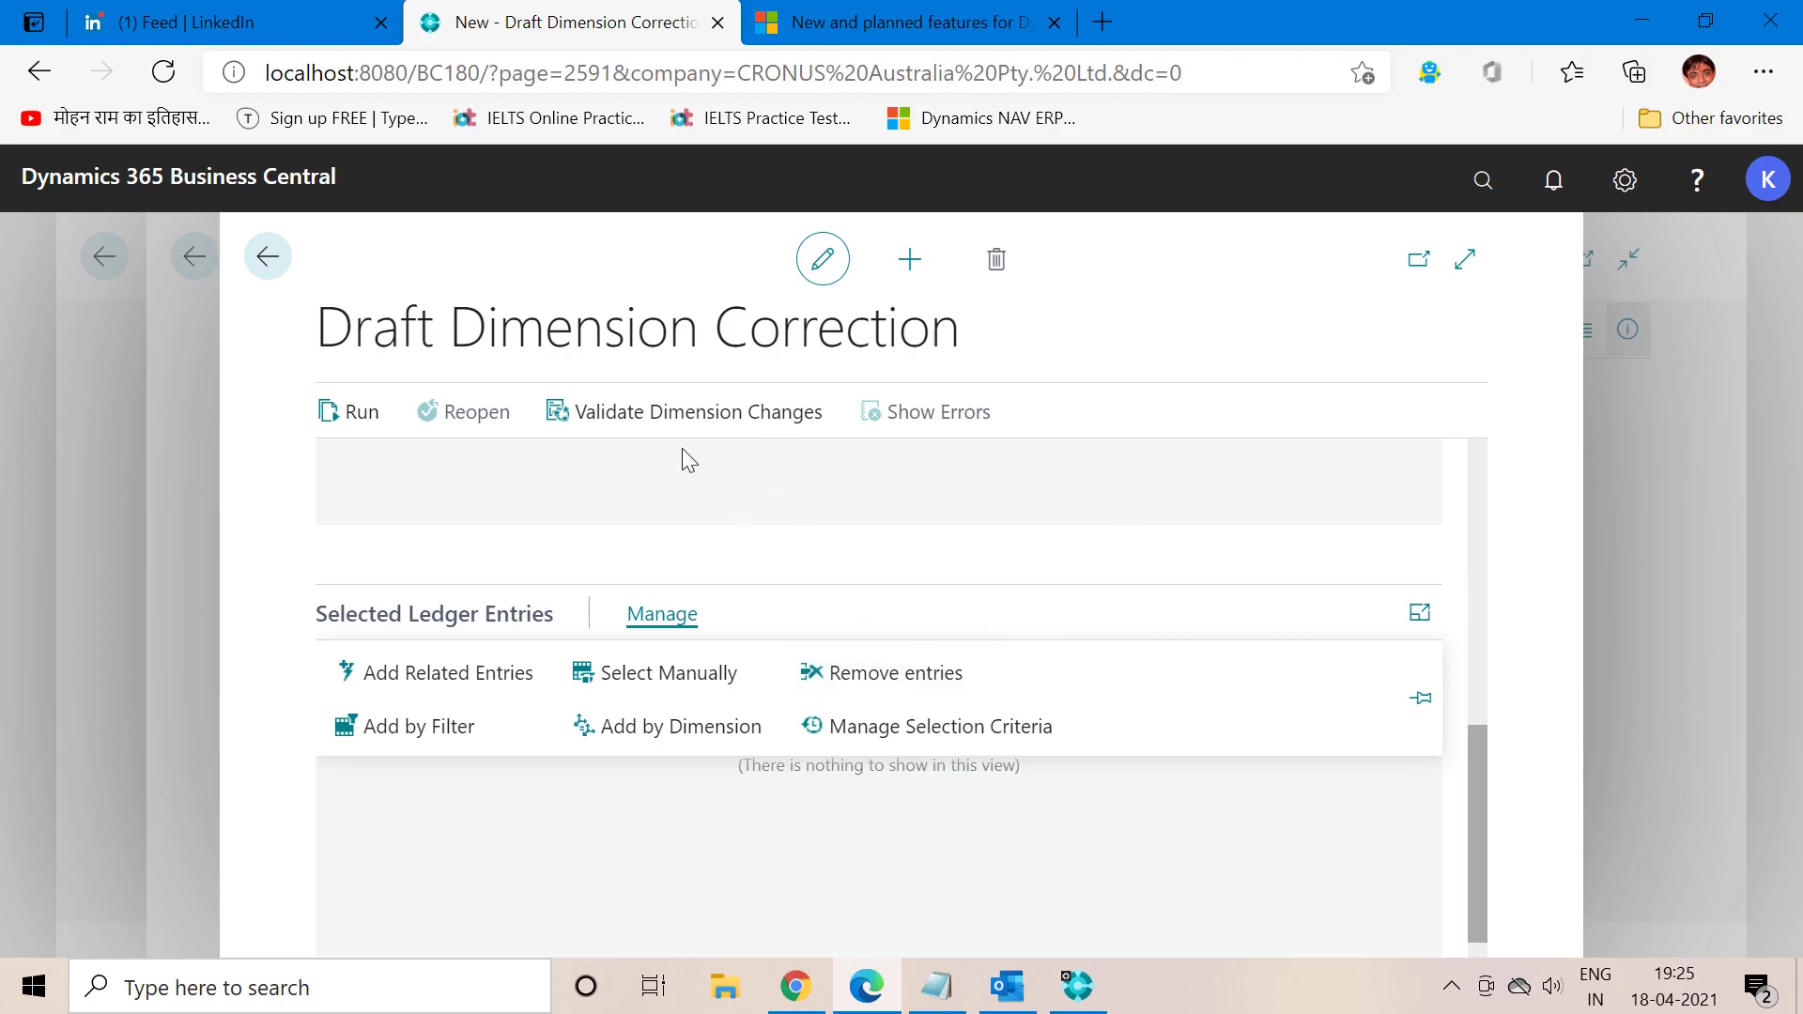
pyautogui.click(268, 258)
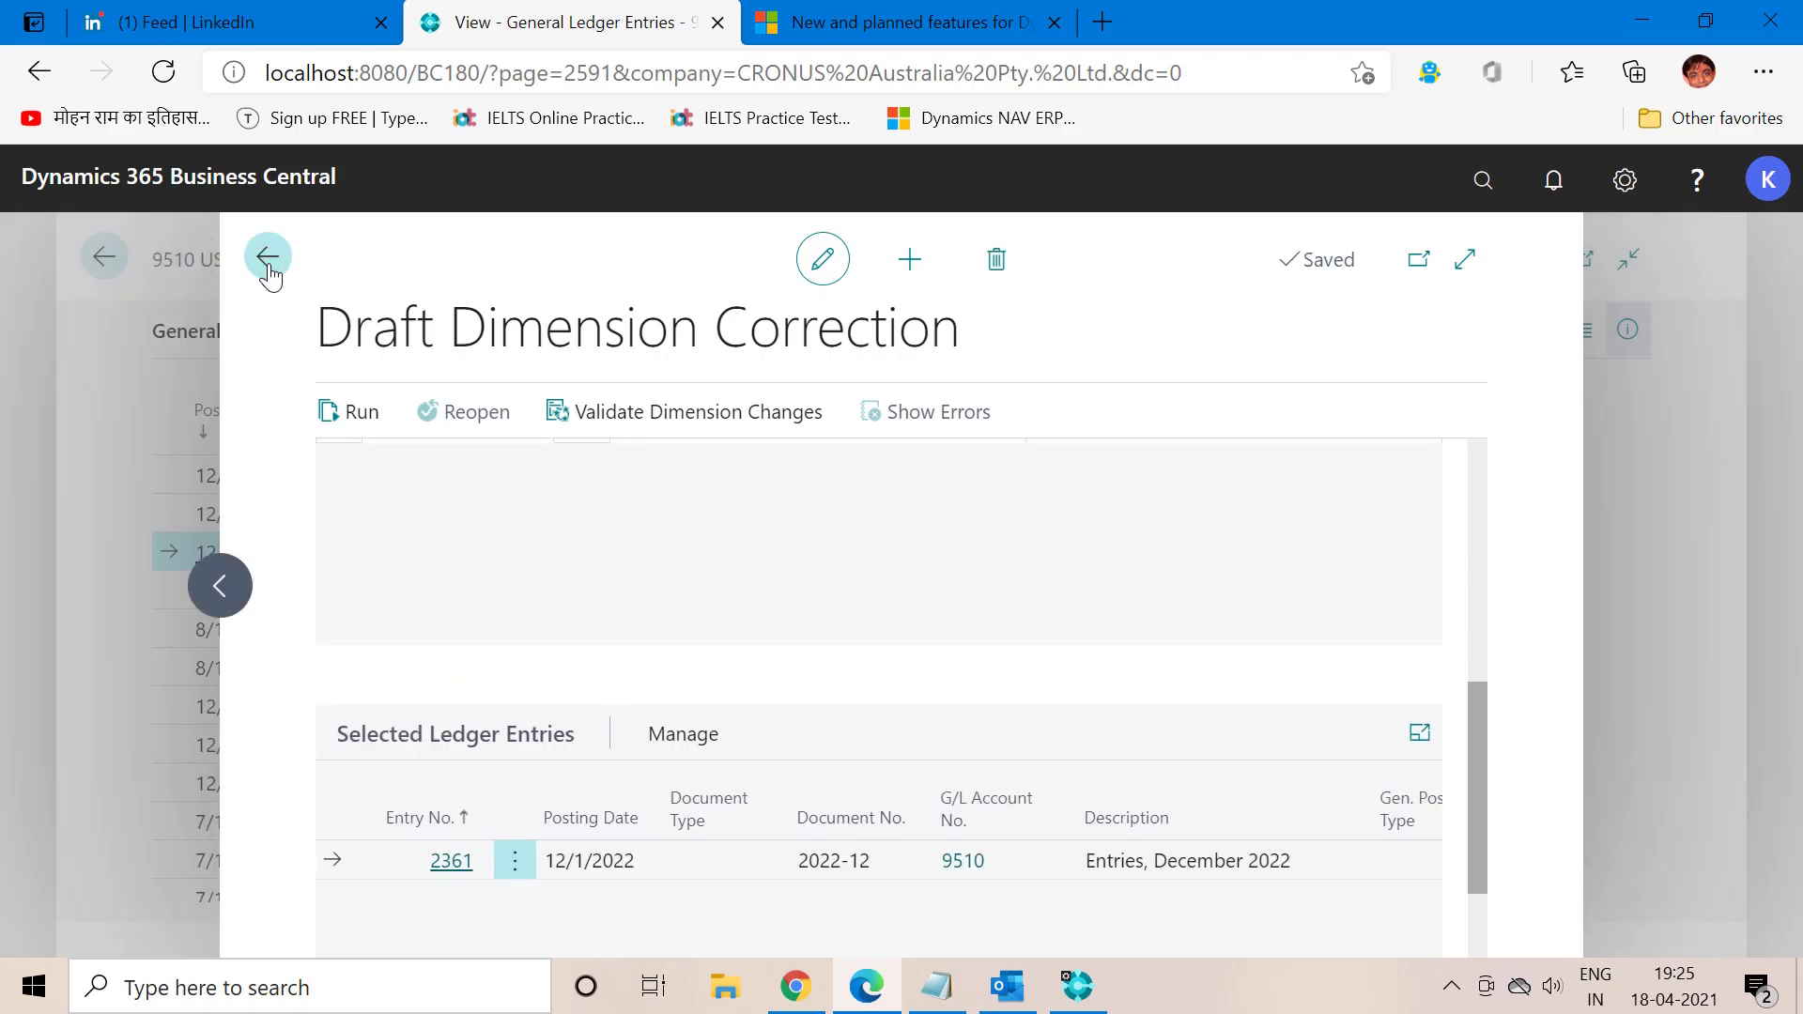
# Set the new dimension value code for DEPARTMENT ADM to PROD (Production) in the dimension correction changes
pyautogui.scroll(-1, 945, 521)
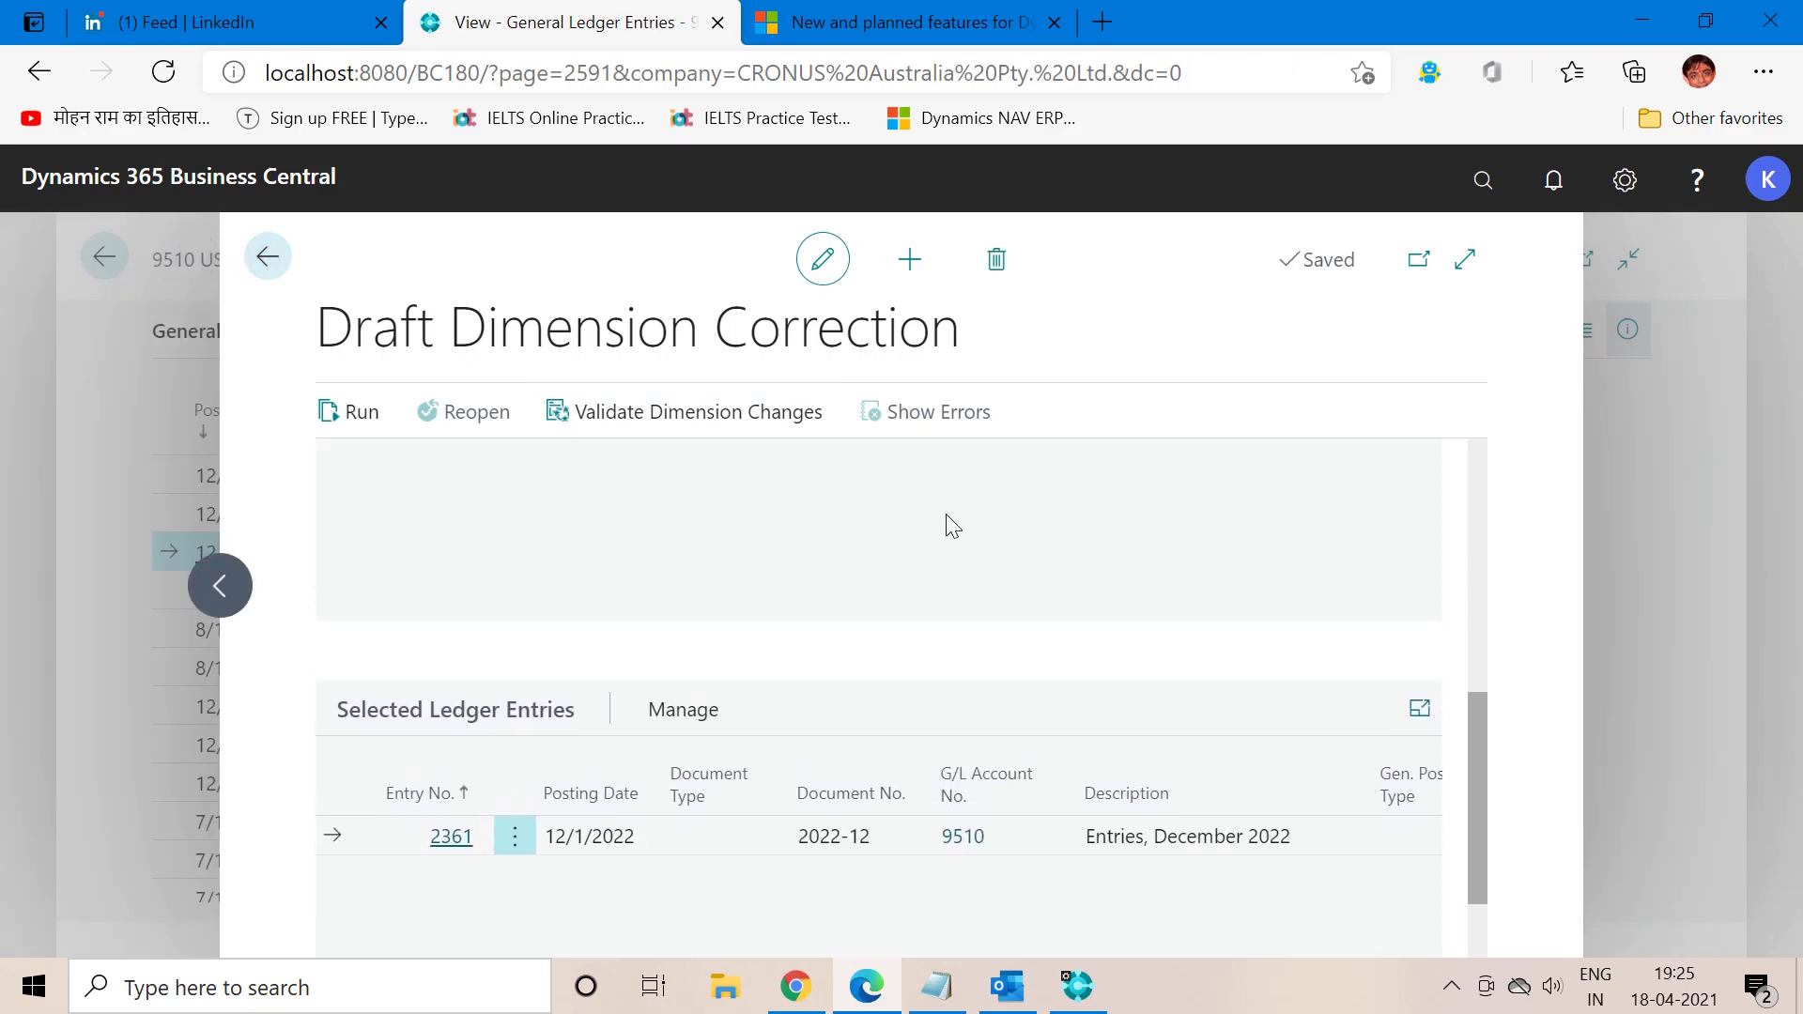
pyautogui.scroll(1, 945, 514)
pyautogui.scroll(1, 945, 514)
pyautogui.scroll(-2, 944, 515)
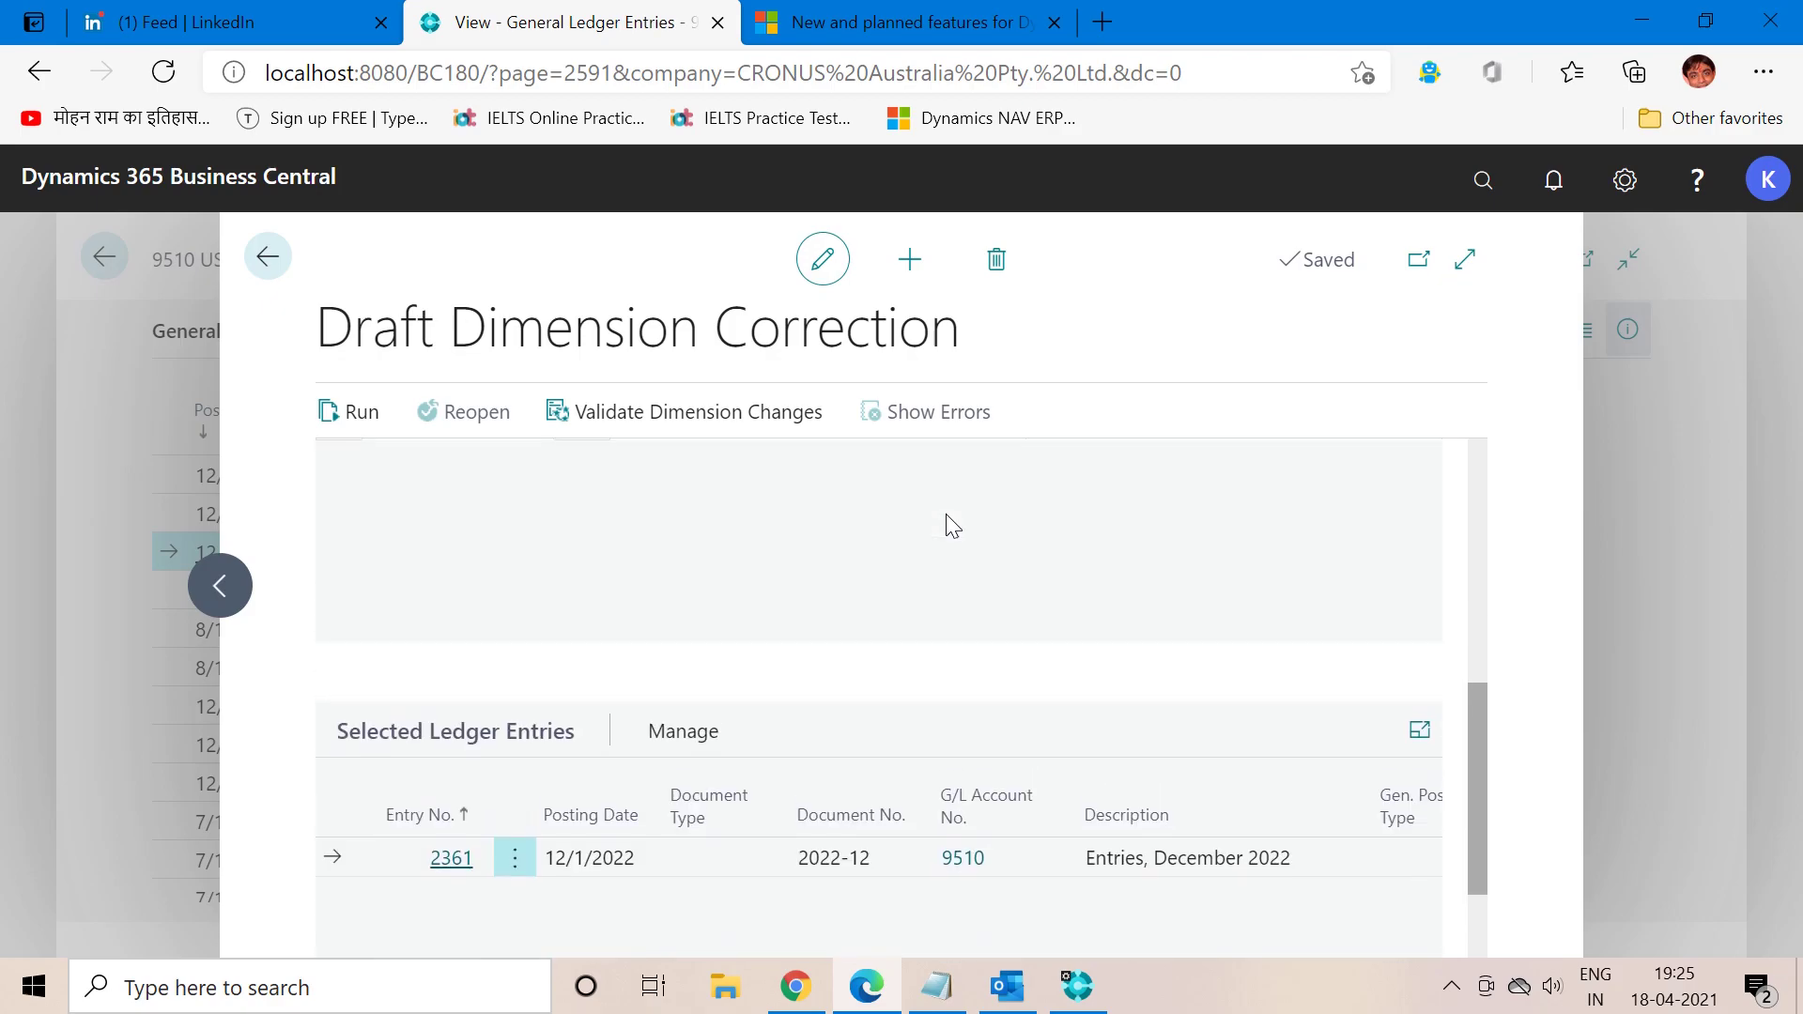
pyautogui.scroll(2, 945, 515)
pyautogui.scroll(1, 945, 515)
pyautogui.scroll(-3, 945, 515)
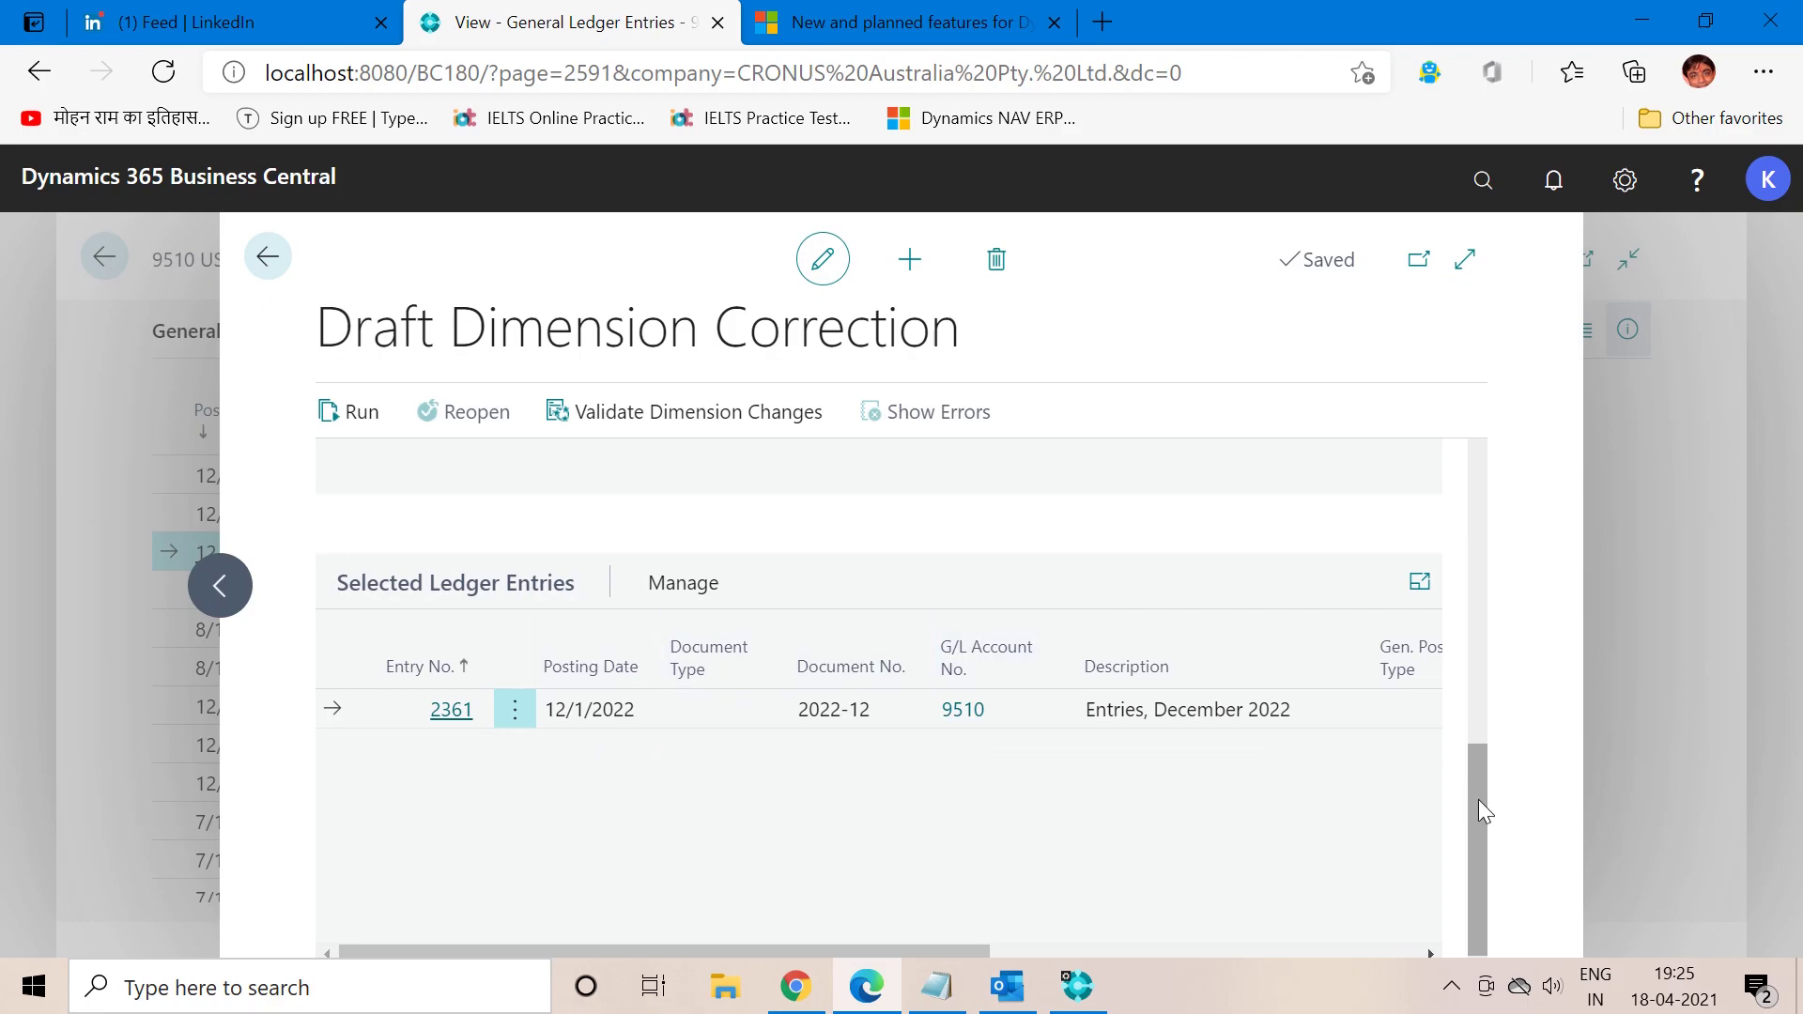
pyautogui.scroll(2, 1480, 803)
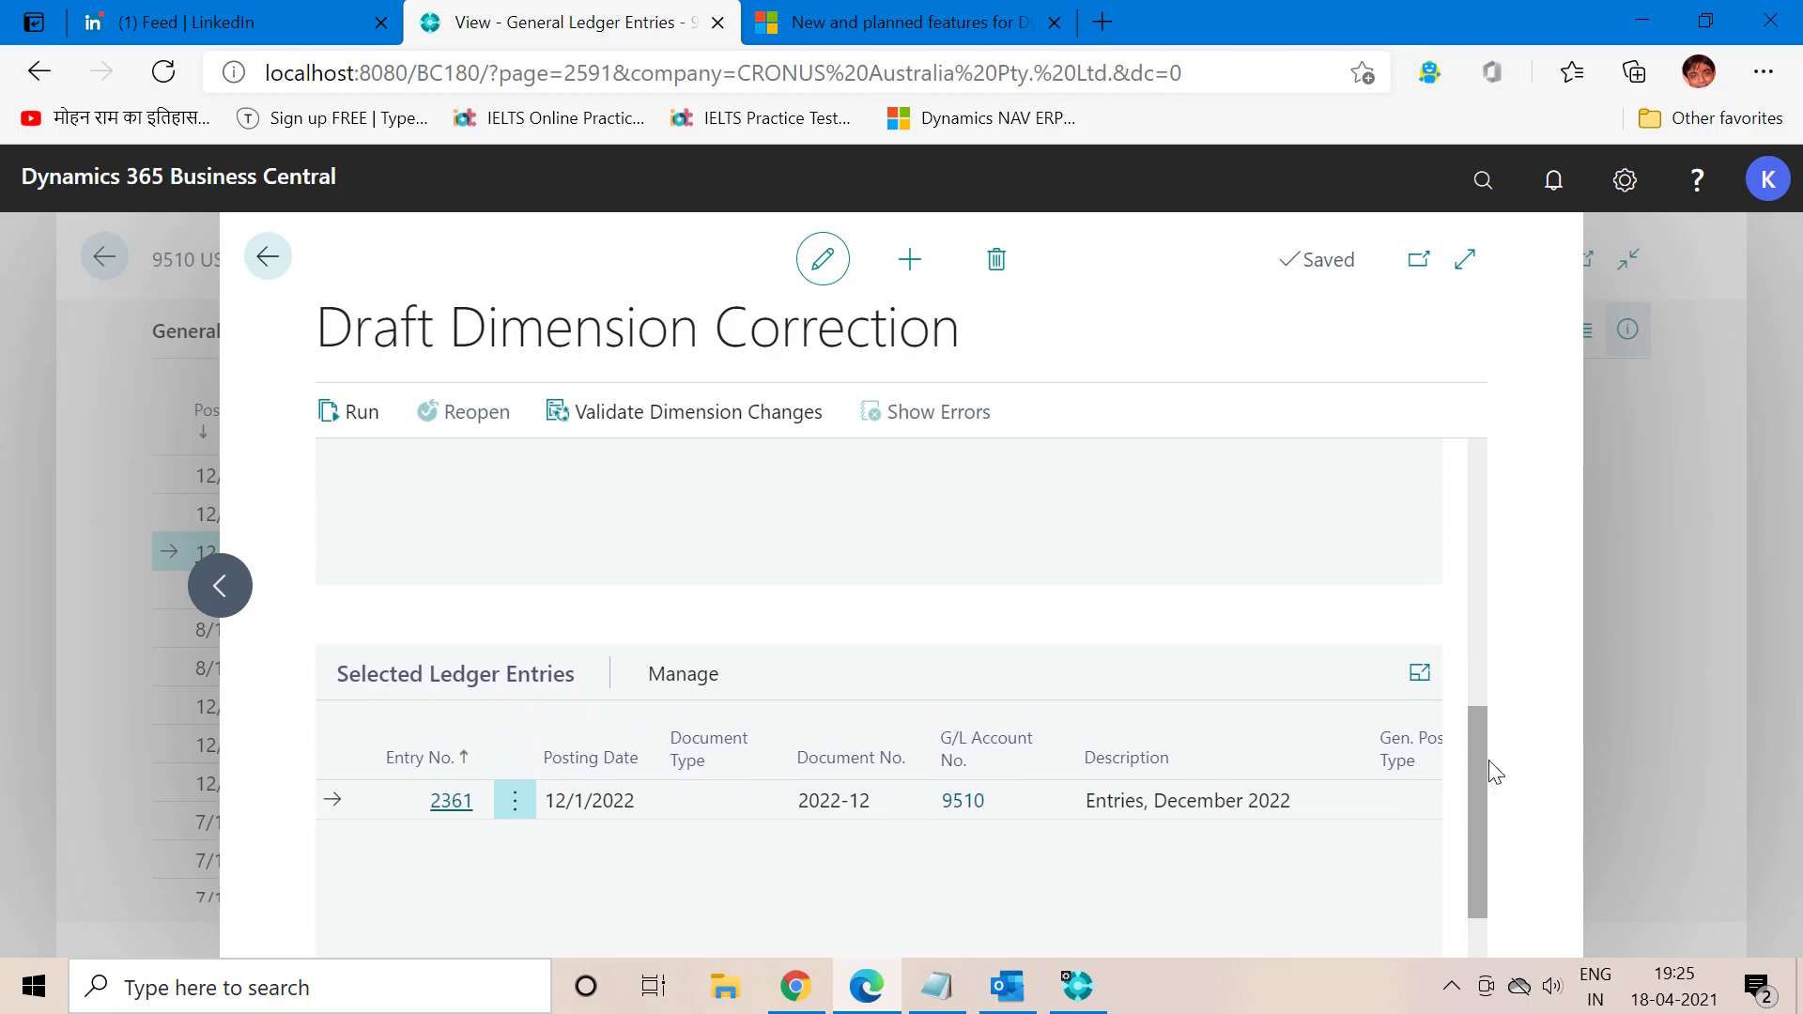
pyautogui.moveTo(1471, 731); pyautogui.dragTo(1476, 564)
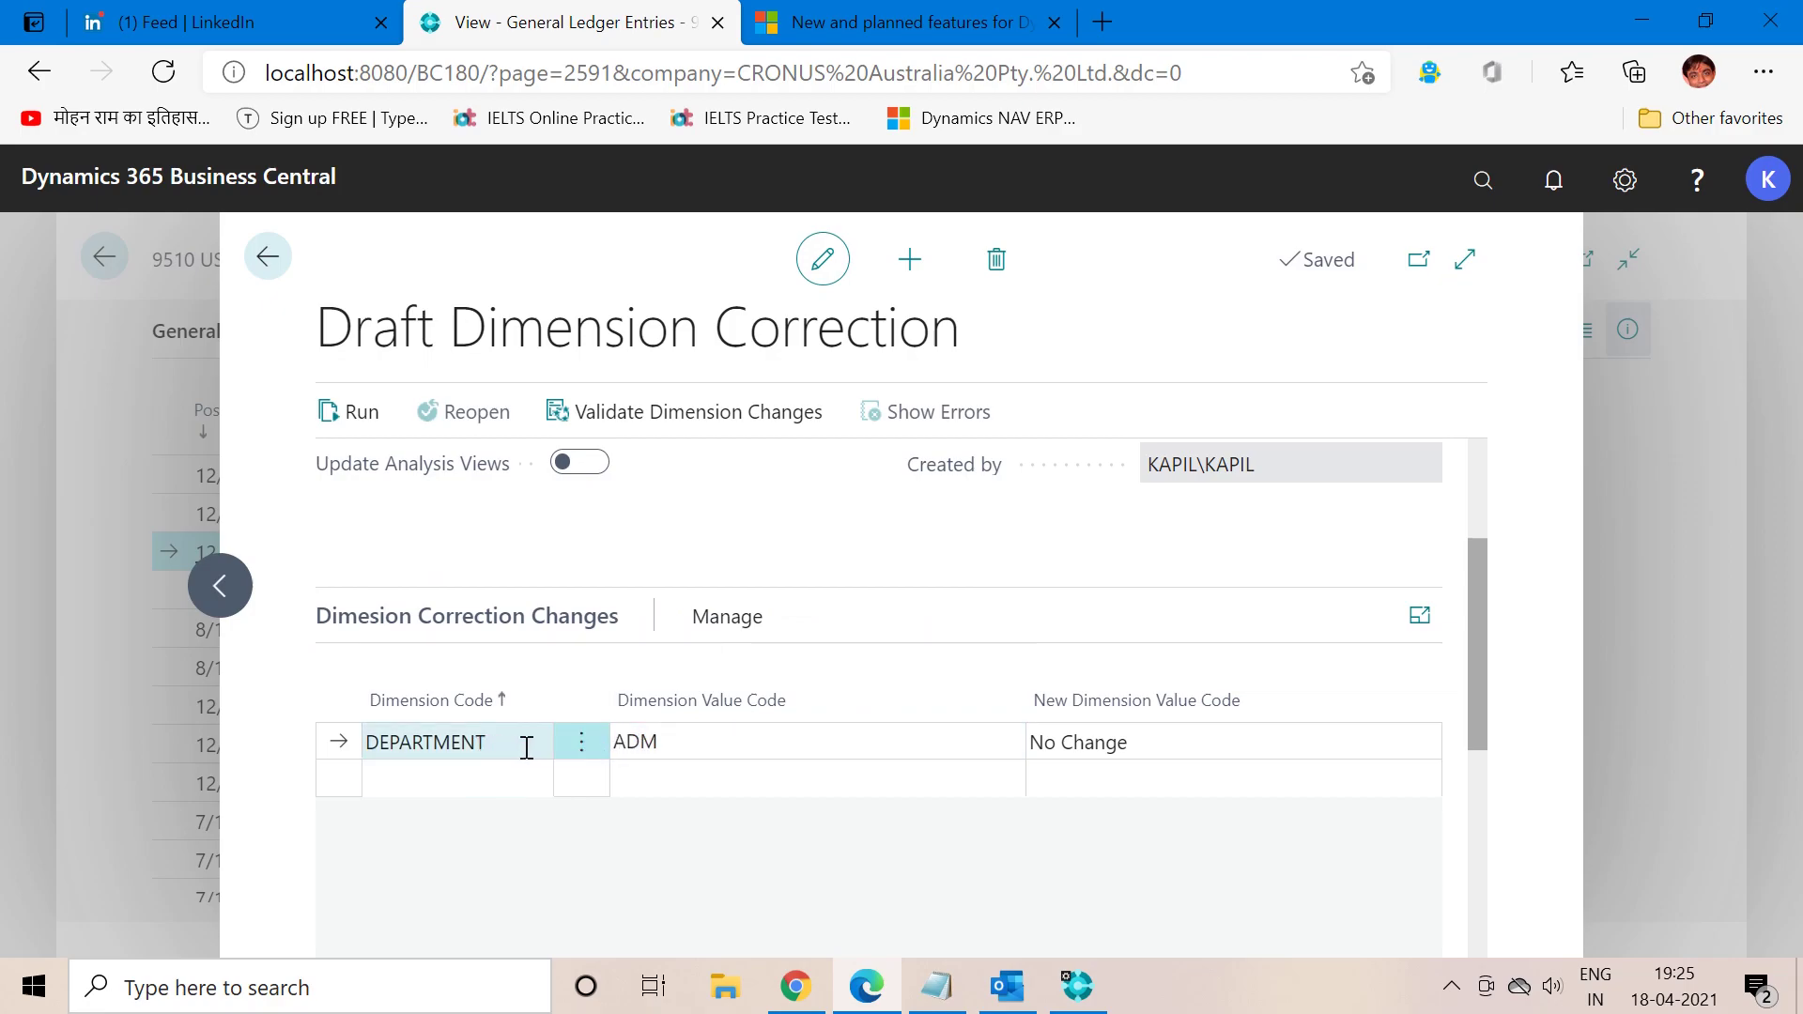
pyautogui.click(1154, 738)
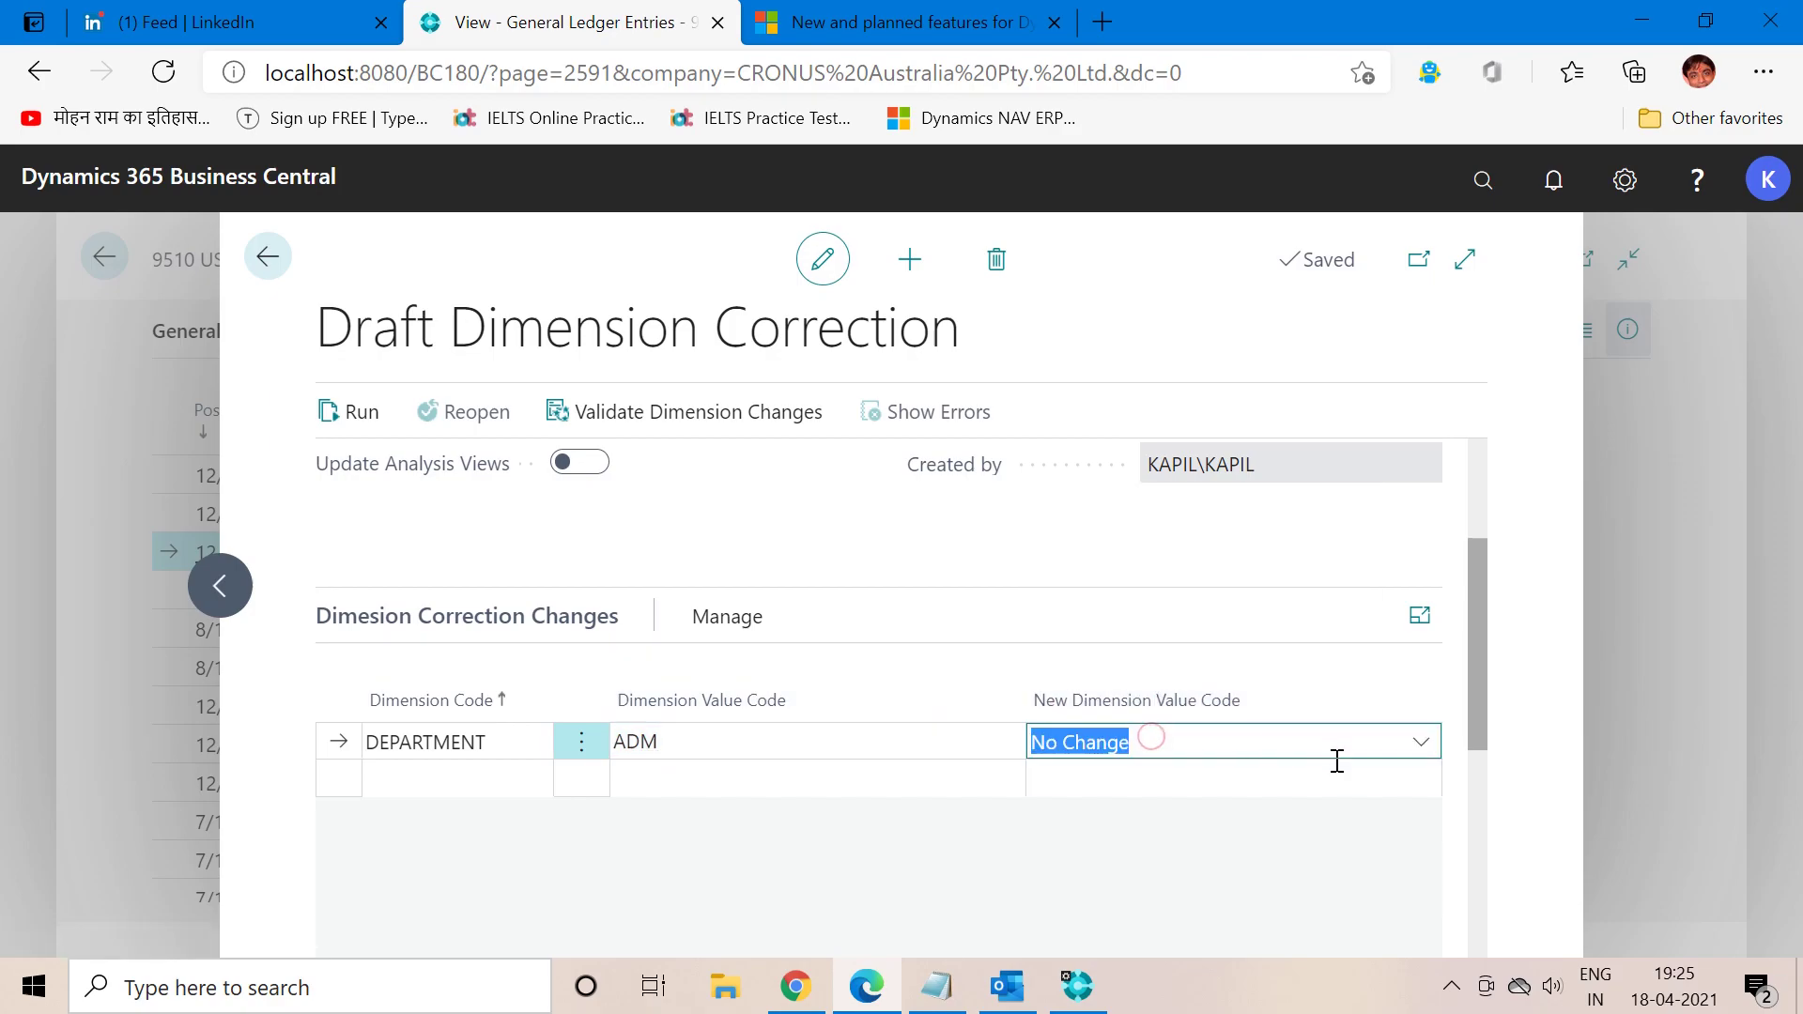
pyautogui.click(1422, 745)
pyautogui.click(1422, 747)
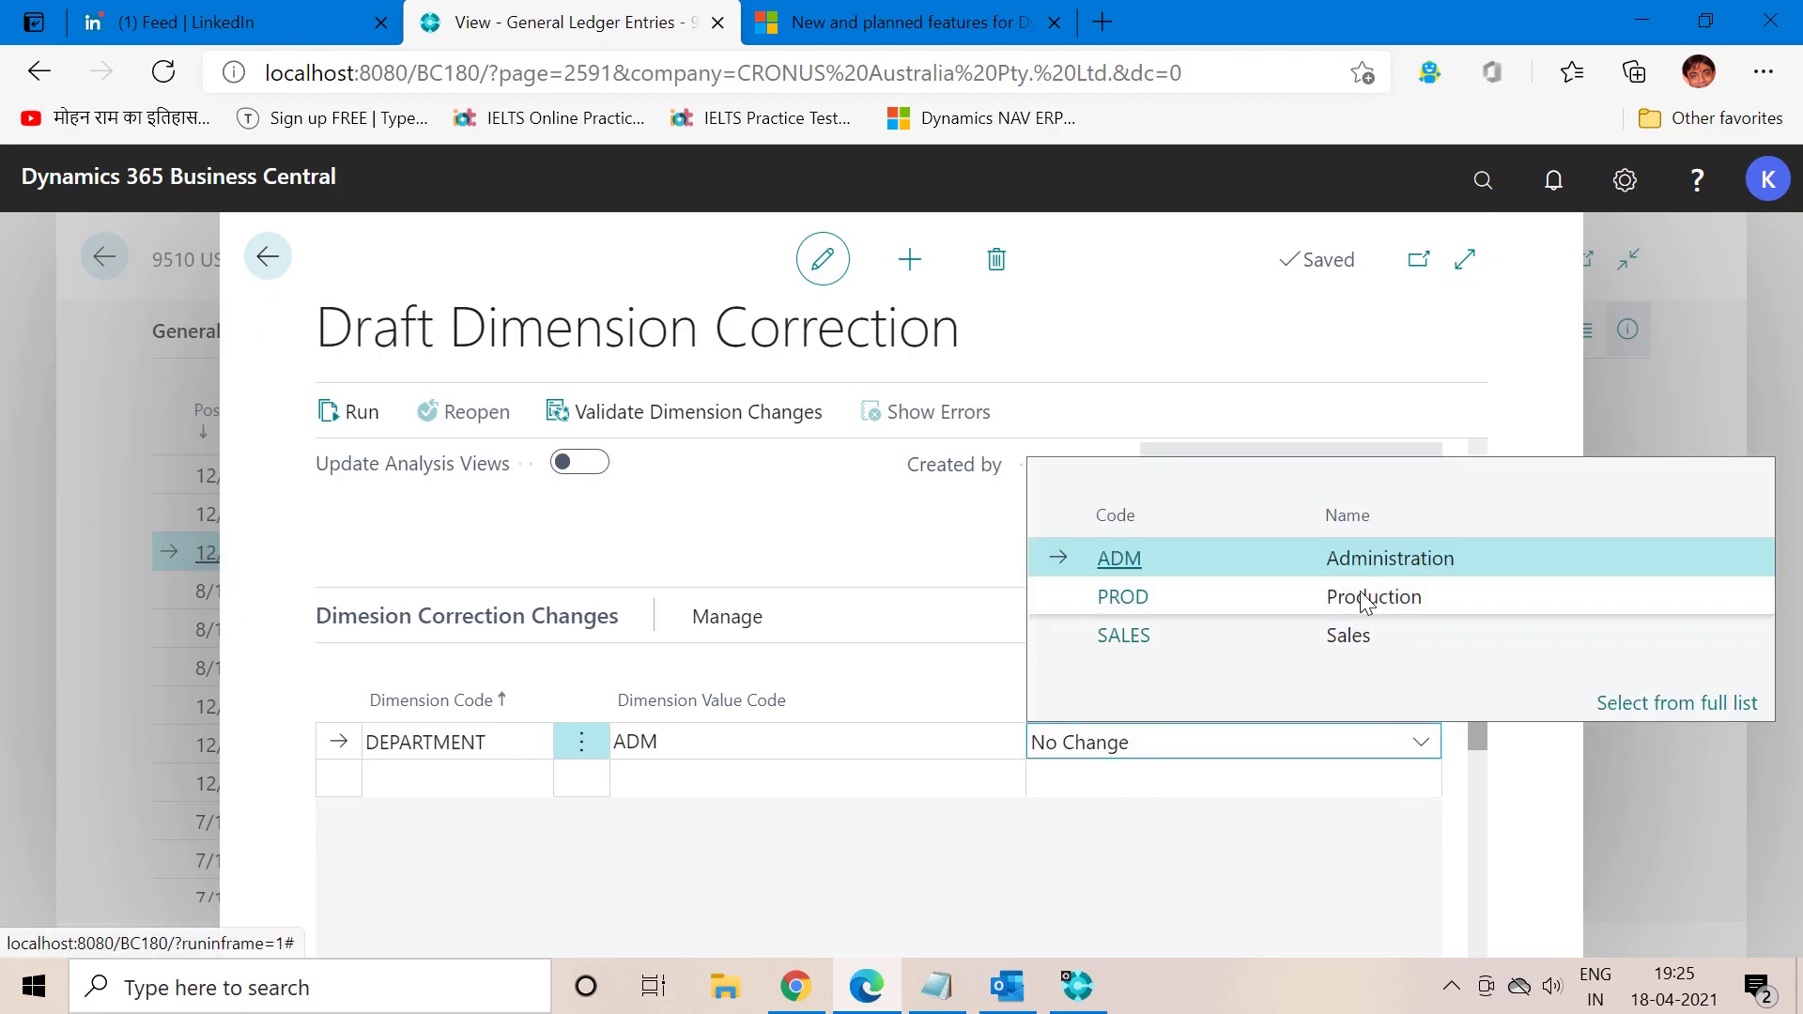
pyautogui.click(1395, 609)
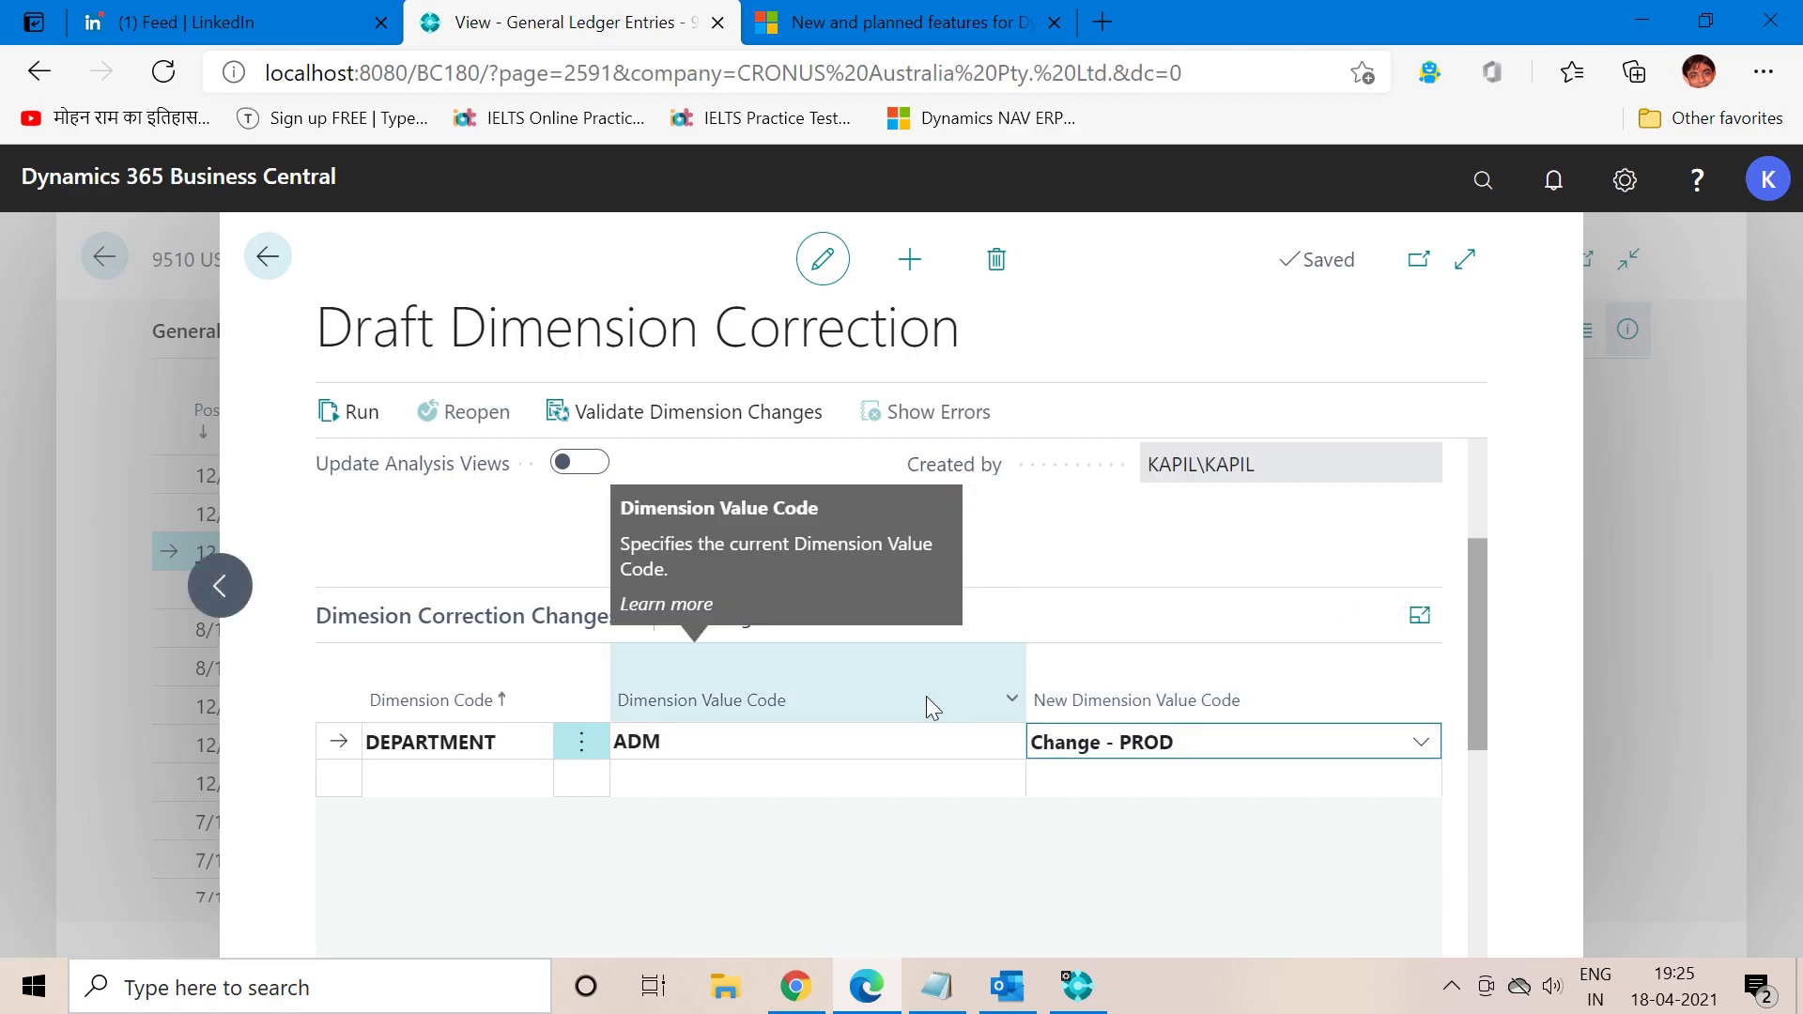
# Examine the dimension codes available for a second correction line, and return to the DEPARTMENT line without adding one
pyautogui.scroll(-1, 803, 883)
pyautogui.scroll(3, 803, 881)
pyautogui.scroll(-1, 803, 881)
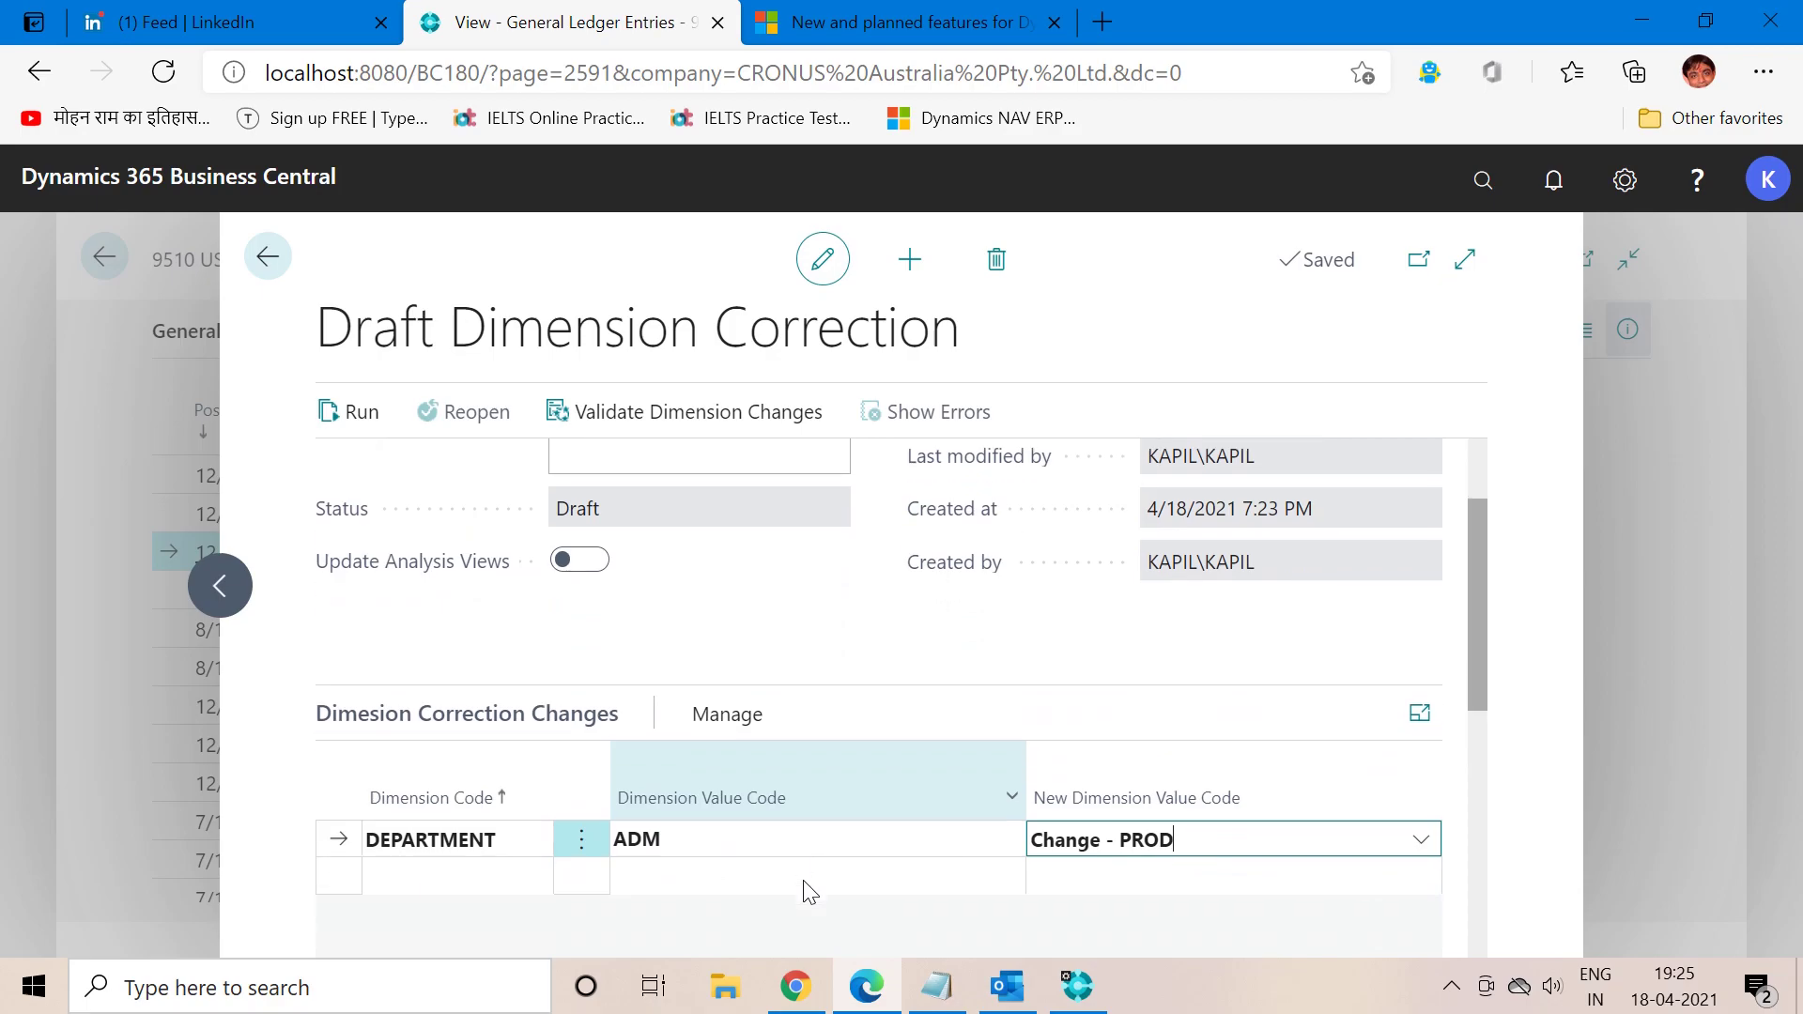
pyautogui.click(500, 842)
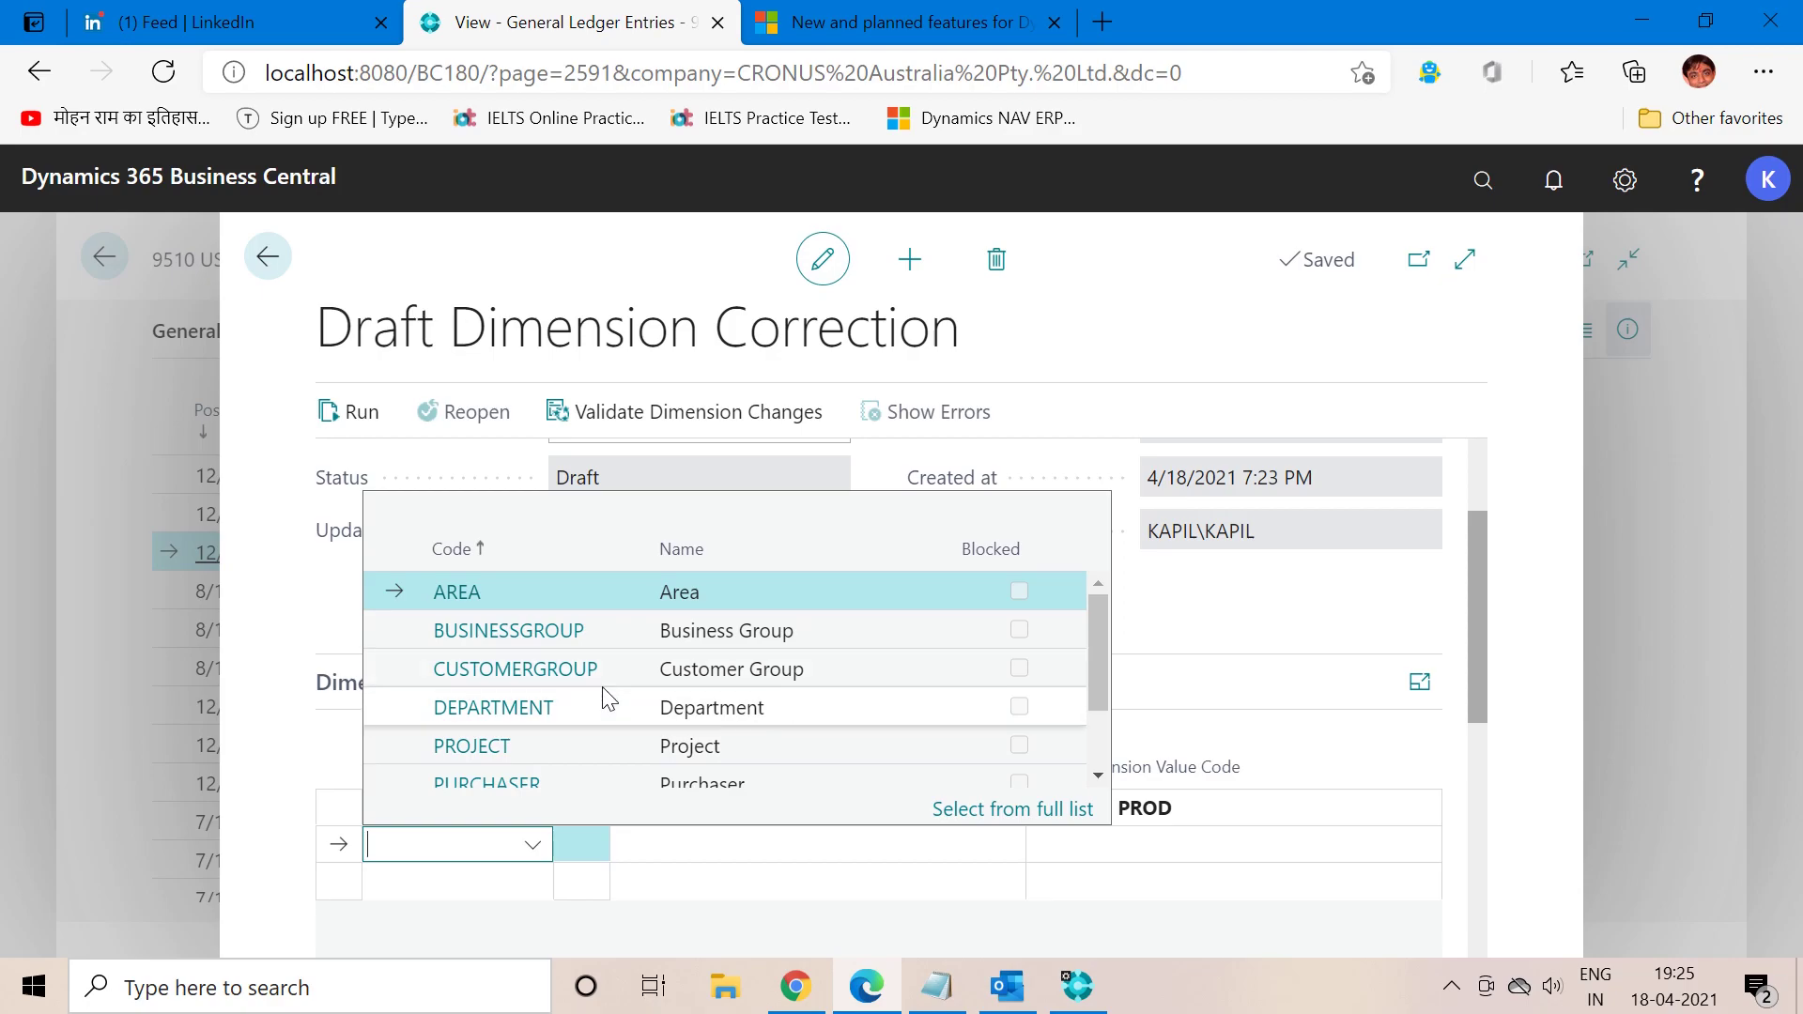
pyautogui.scroll(-1, 606, 700)
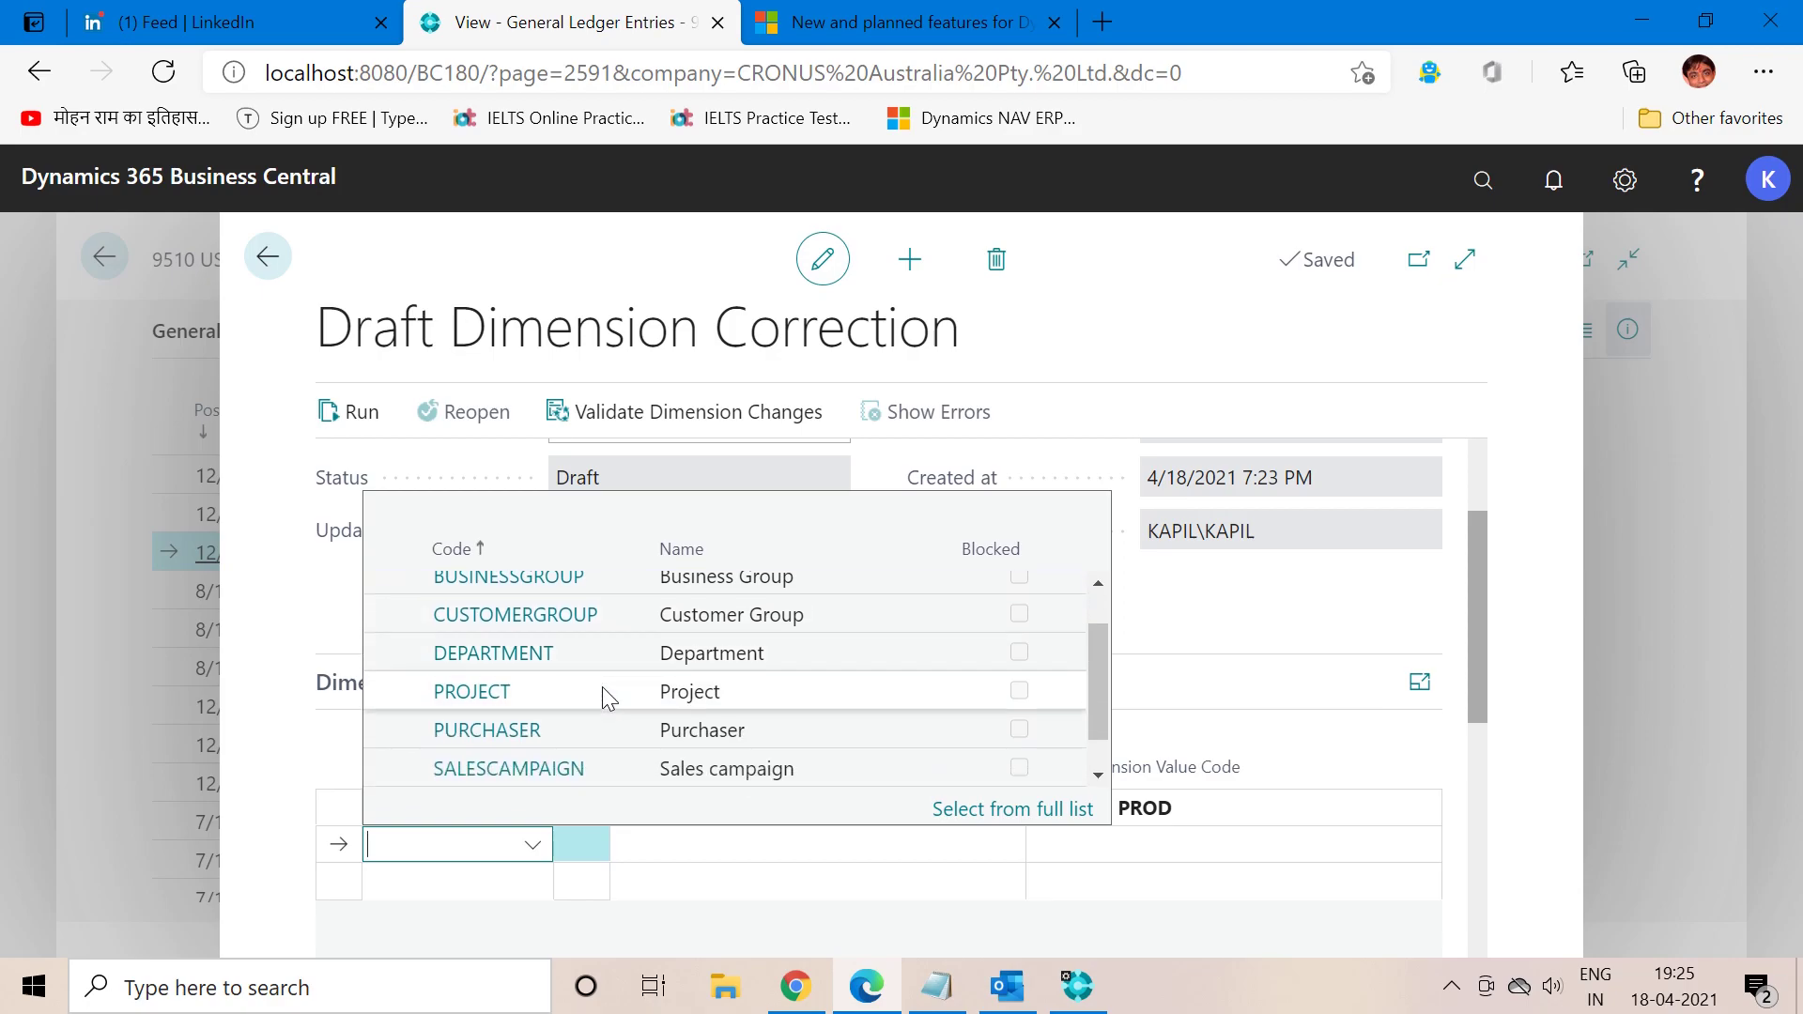
pyautogui.press('Down')
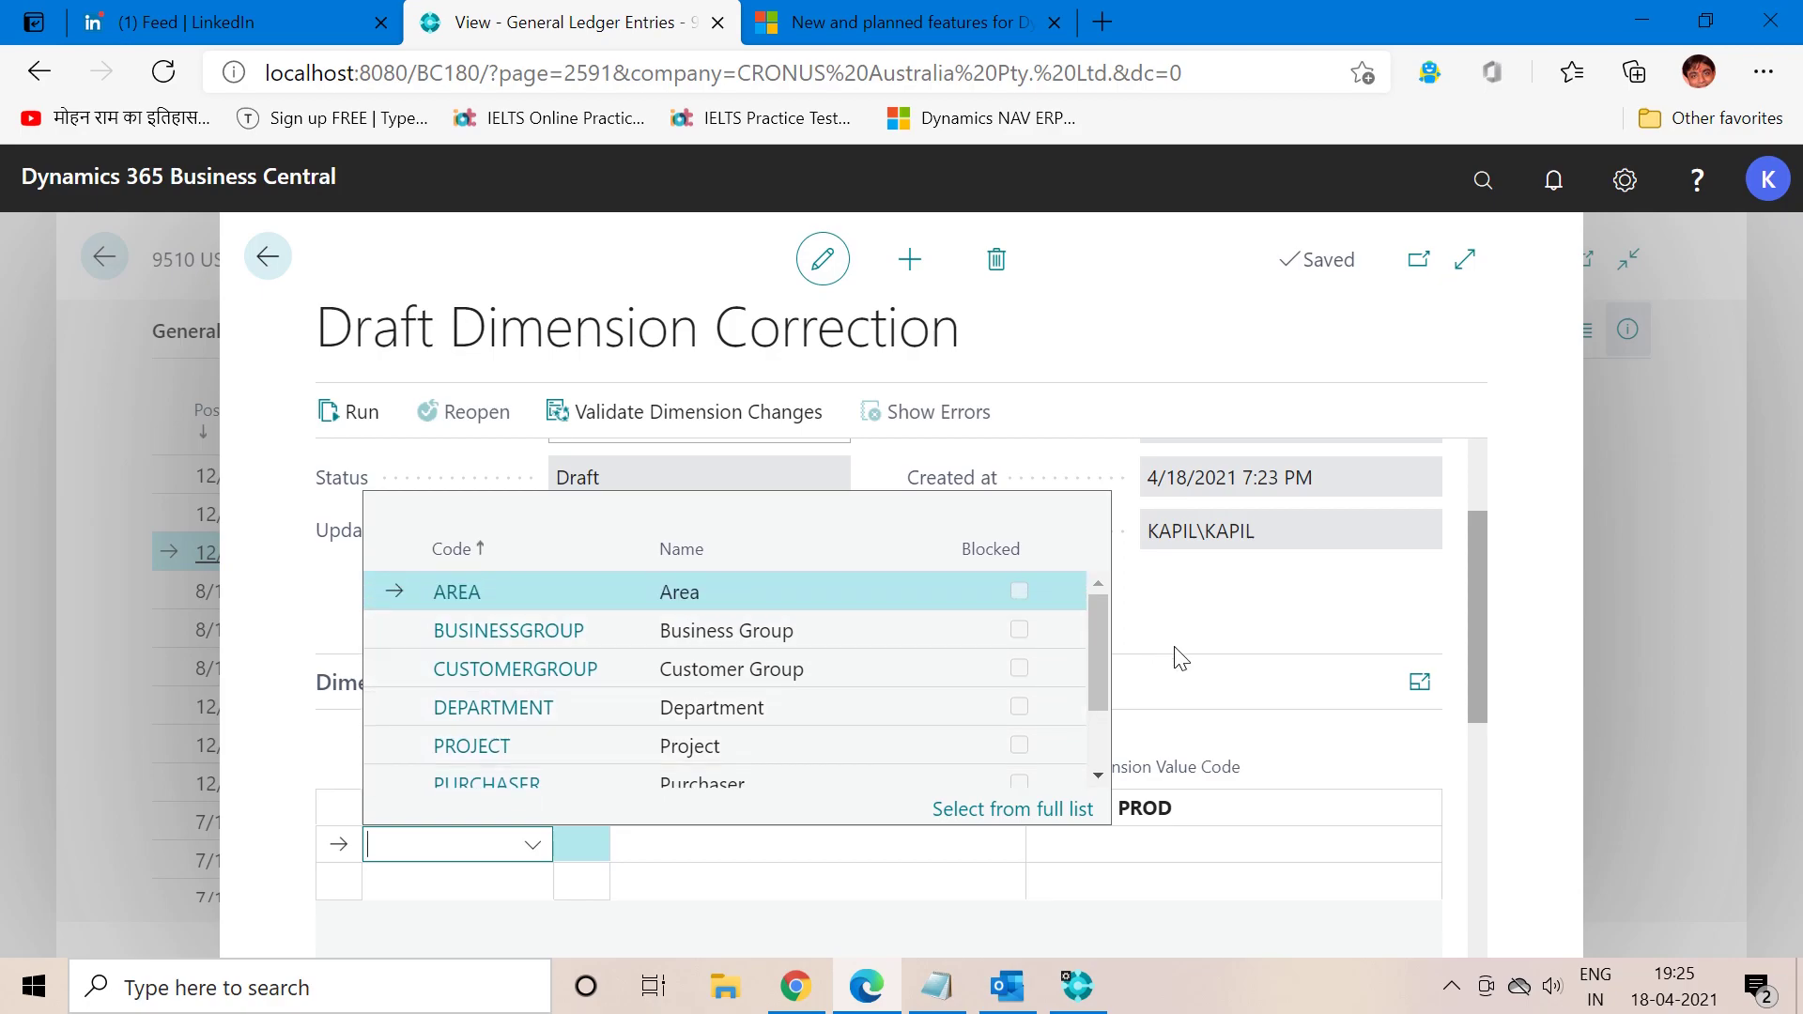
pyautogui.click(1231, 662)
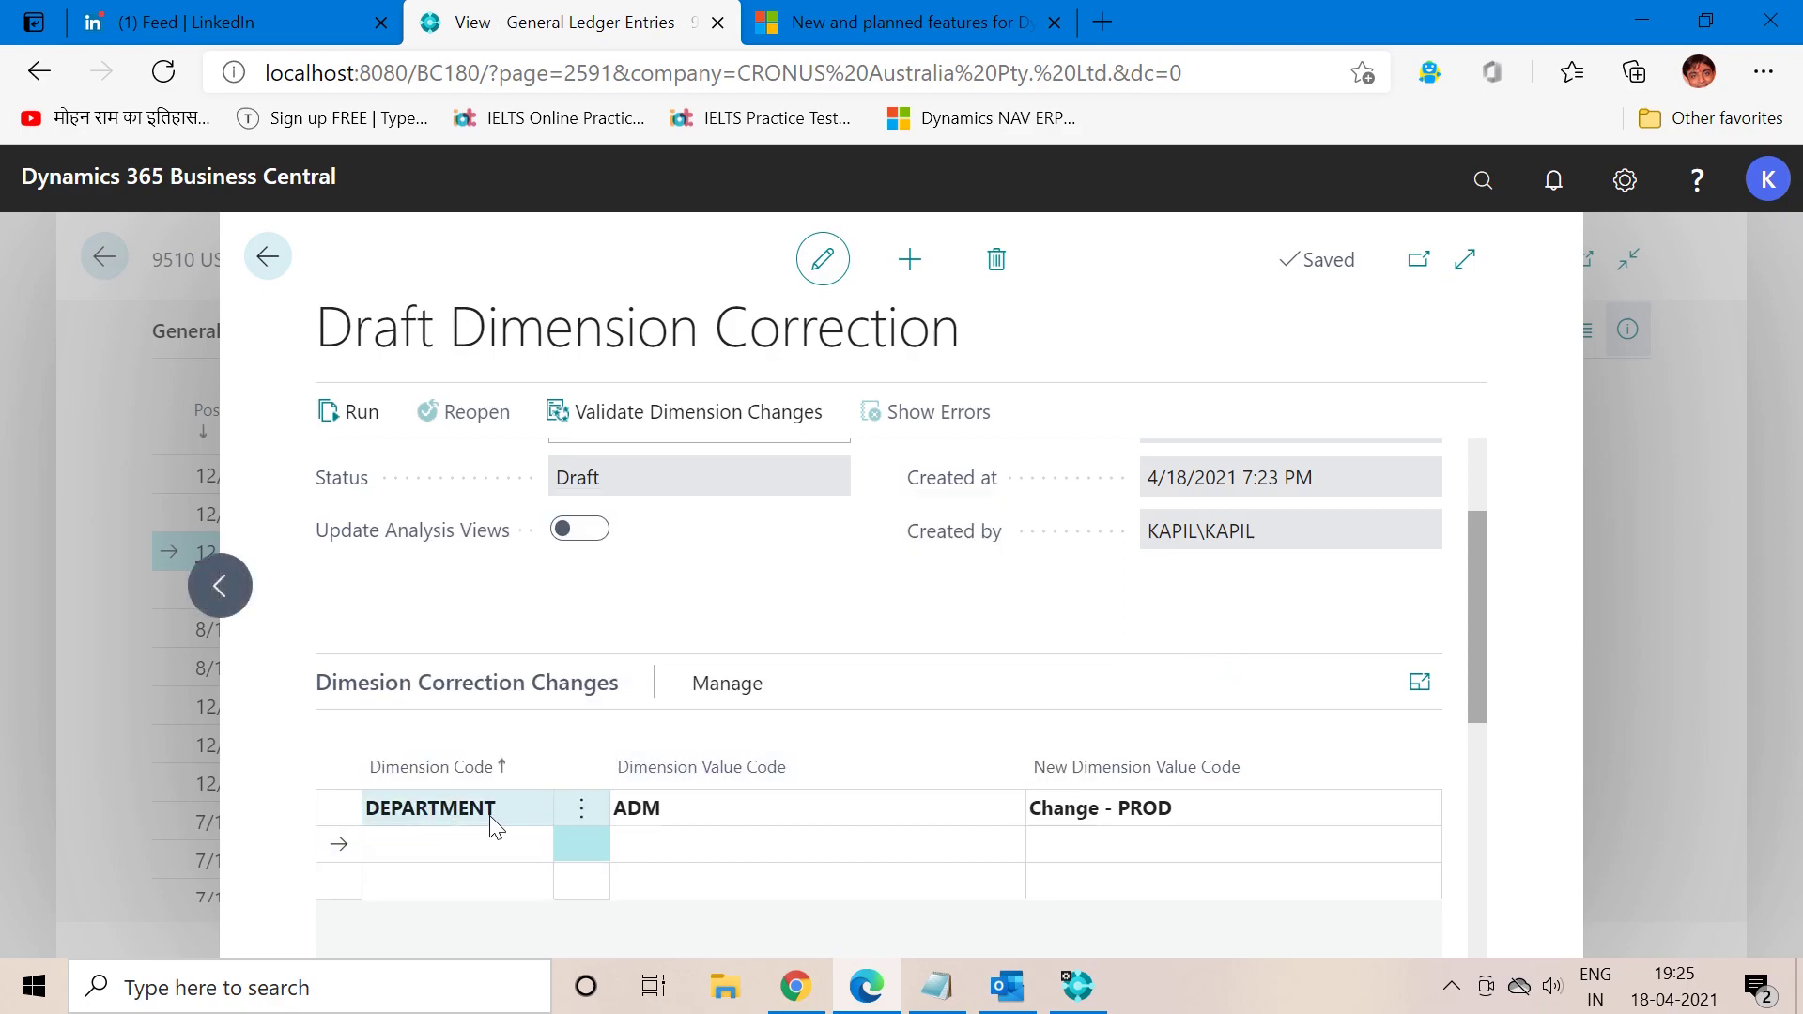
pyautogui.click(344, 813)
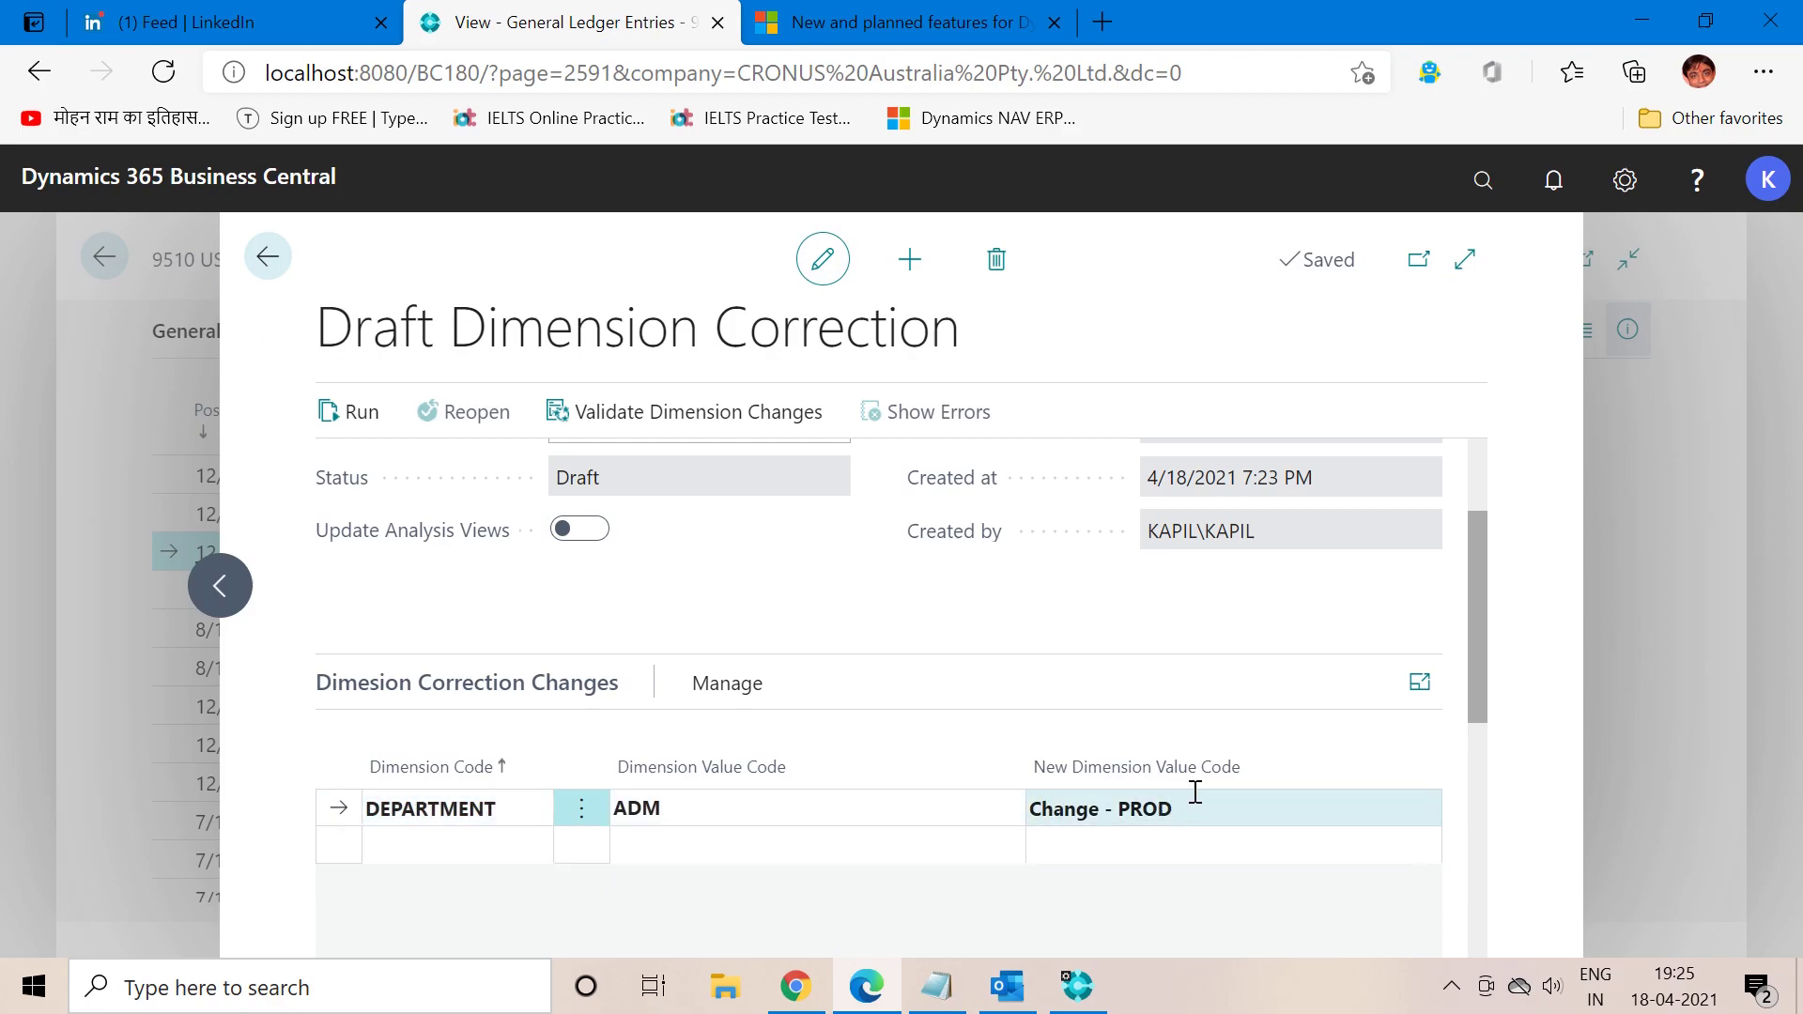
# Turn on Update Analysis Views in the general settings of the draft dimension correction
pyautogui.scroll(3, 887, 682)
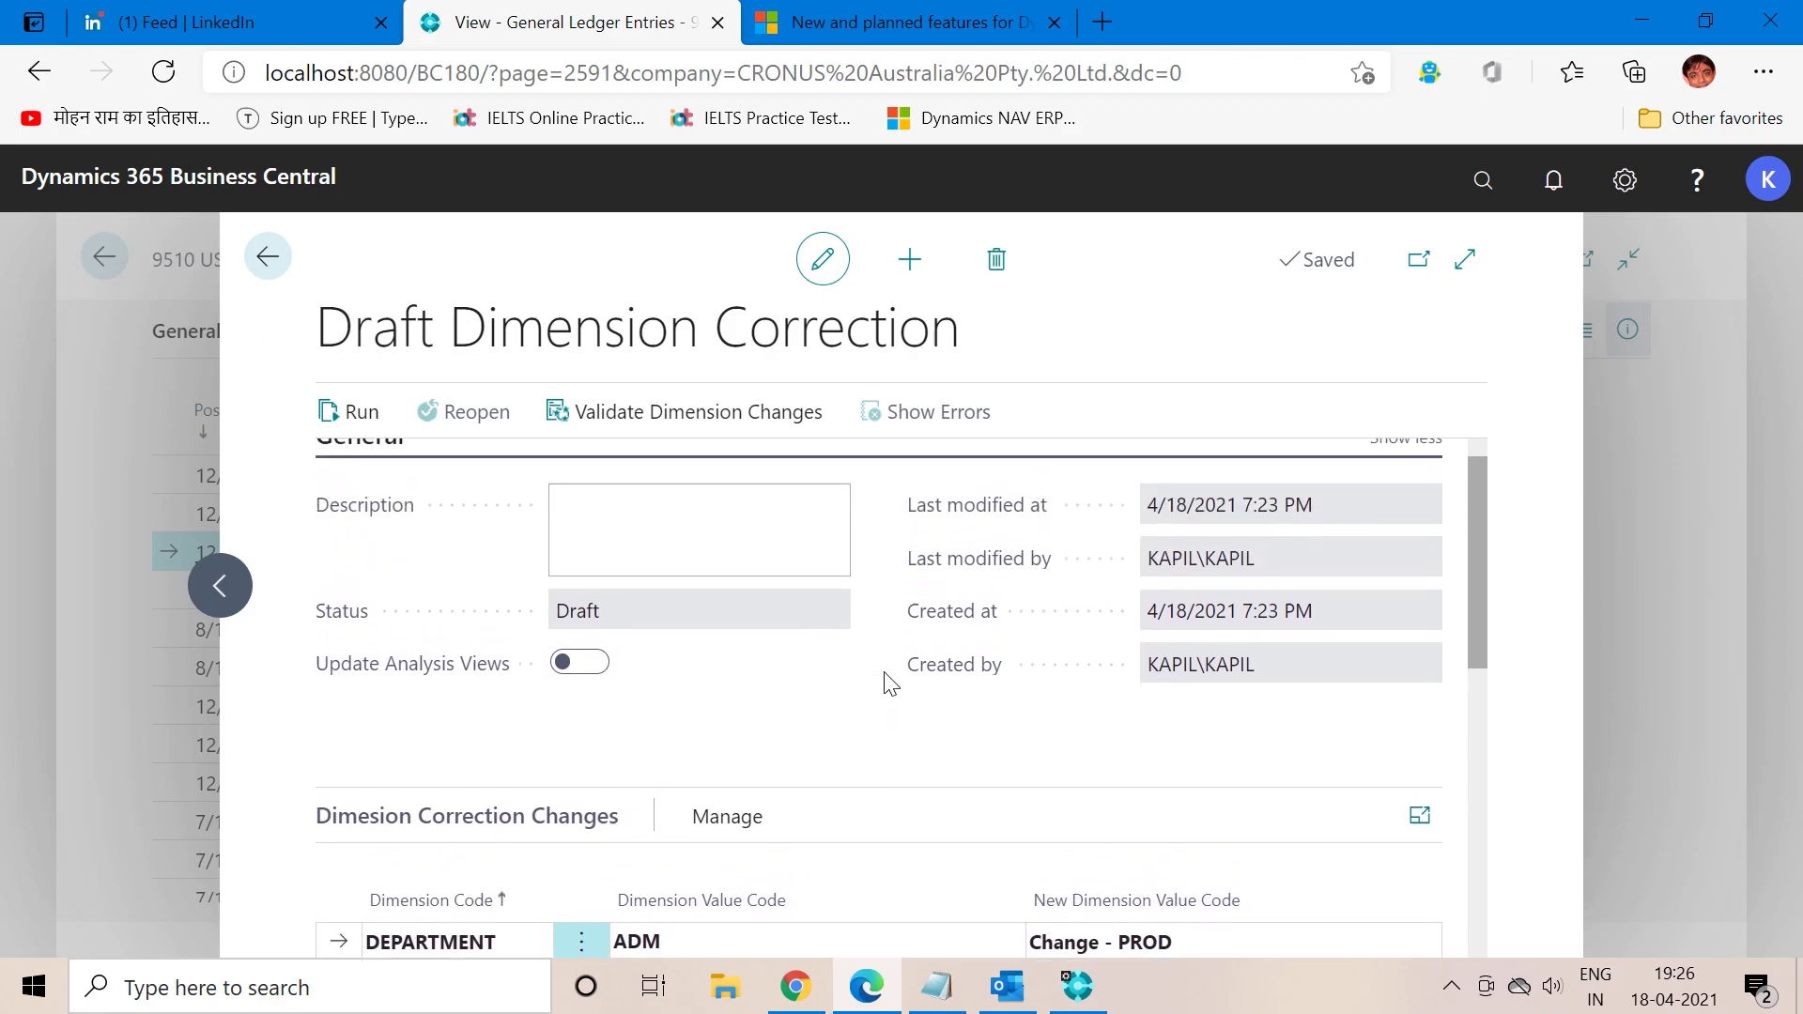
pyautogui.scroll(1, 773, 680)
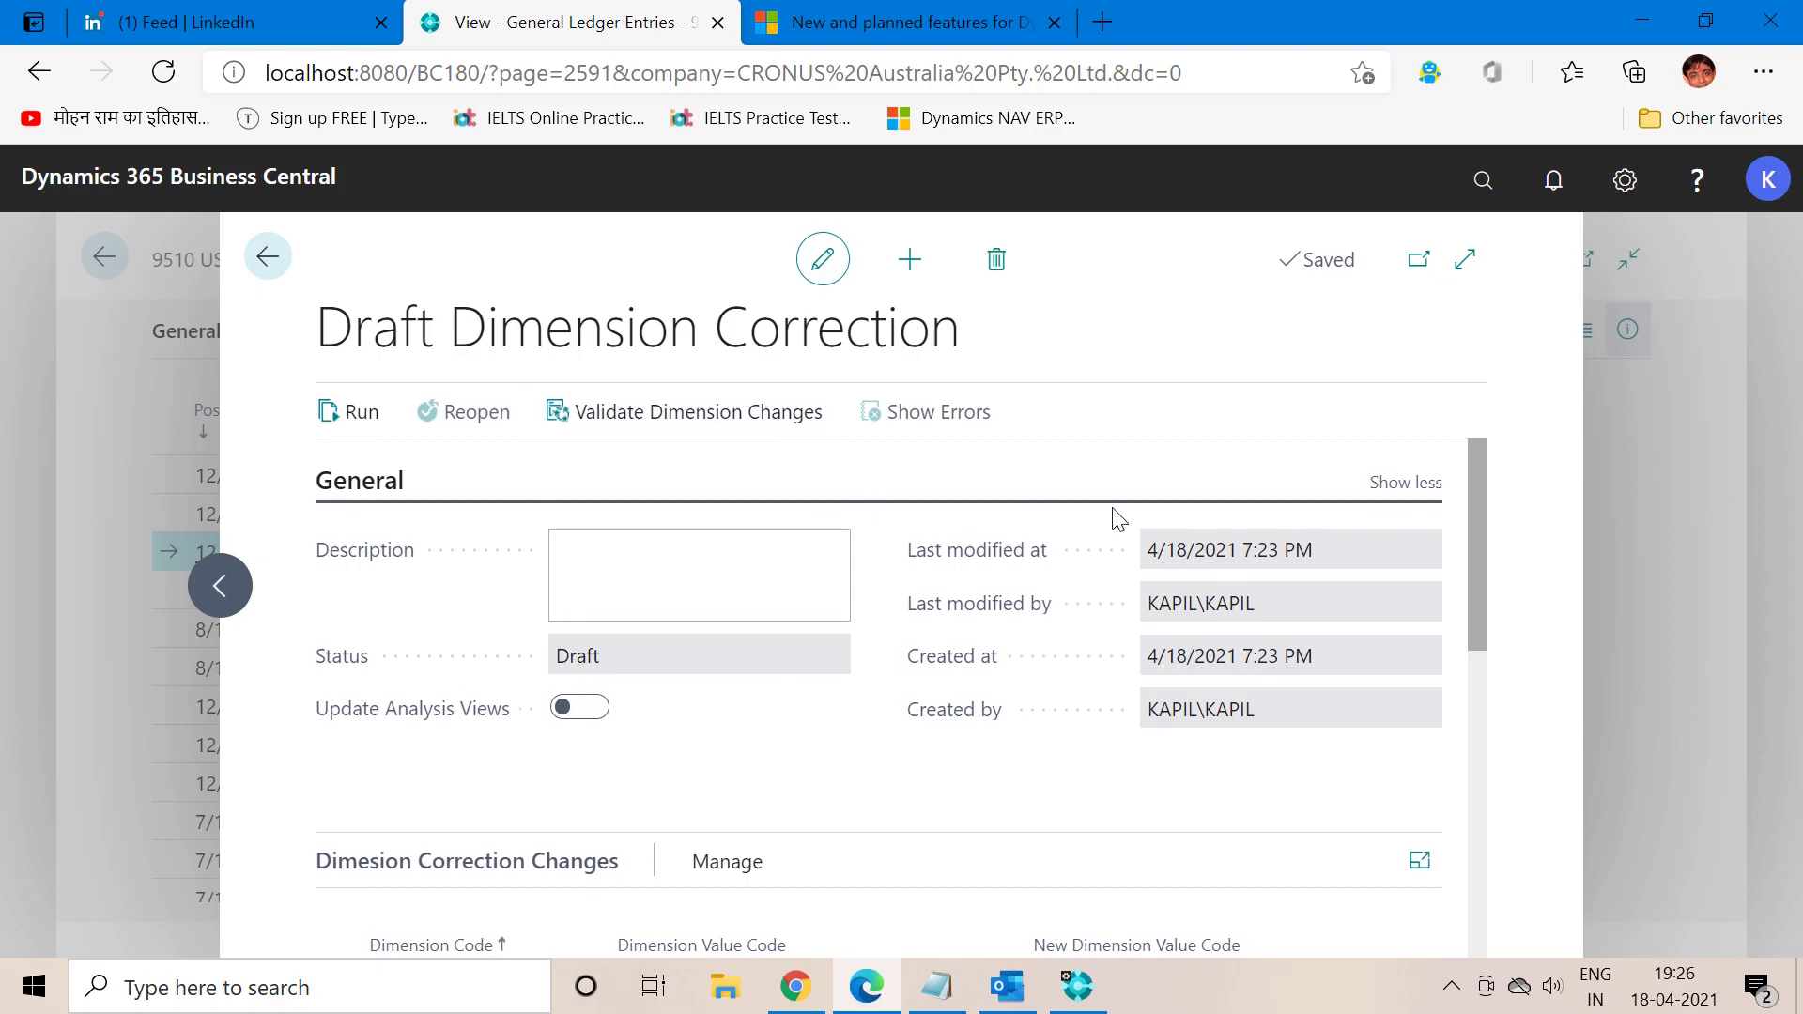
pyautogui.moveTo(1001, 556)
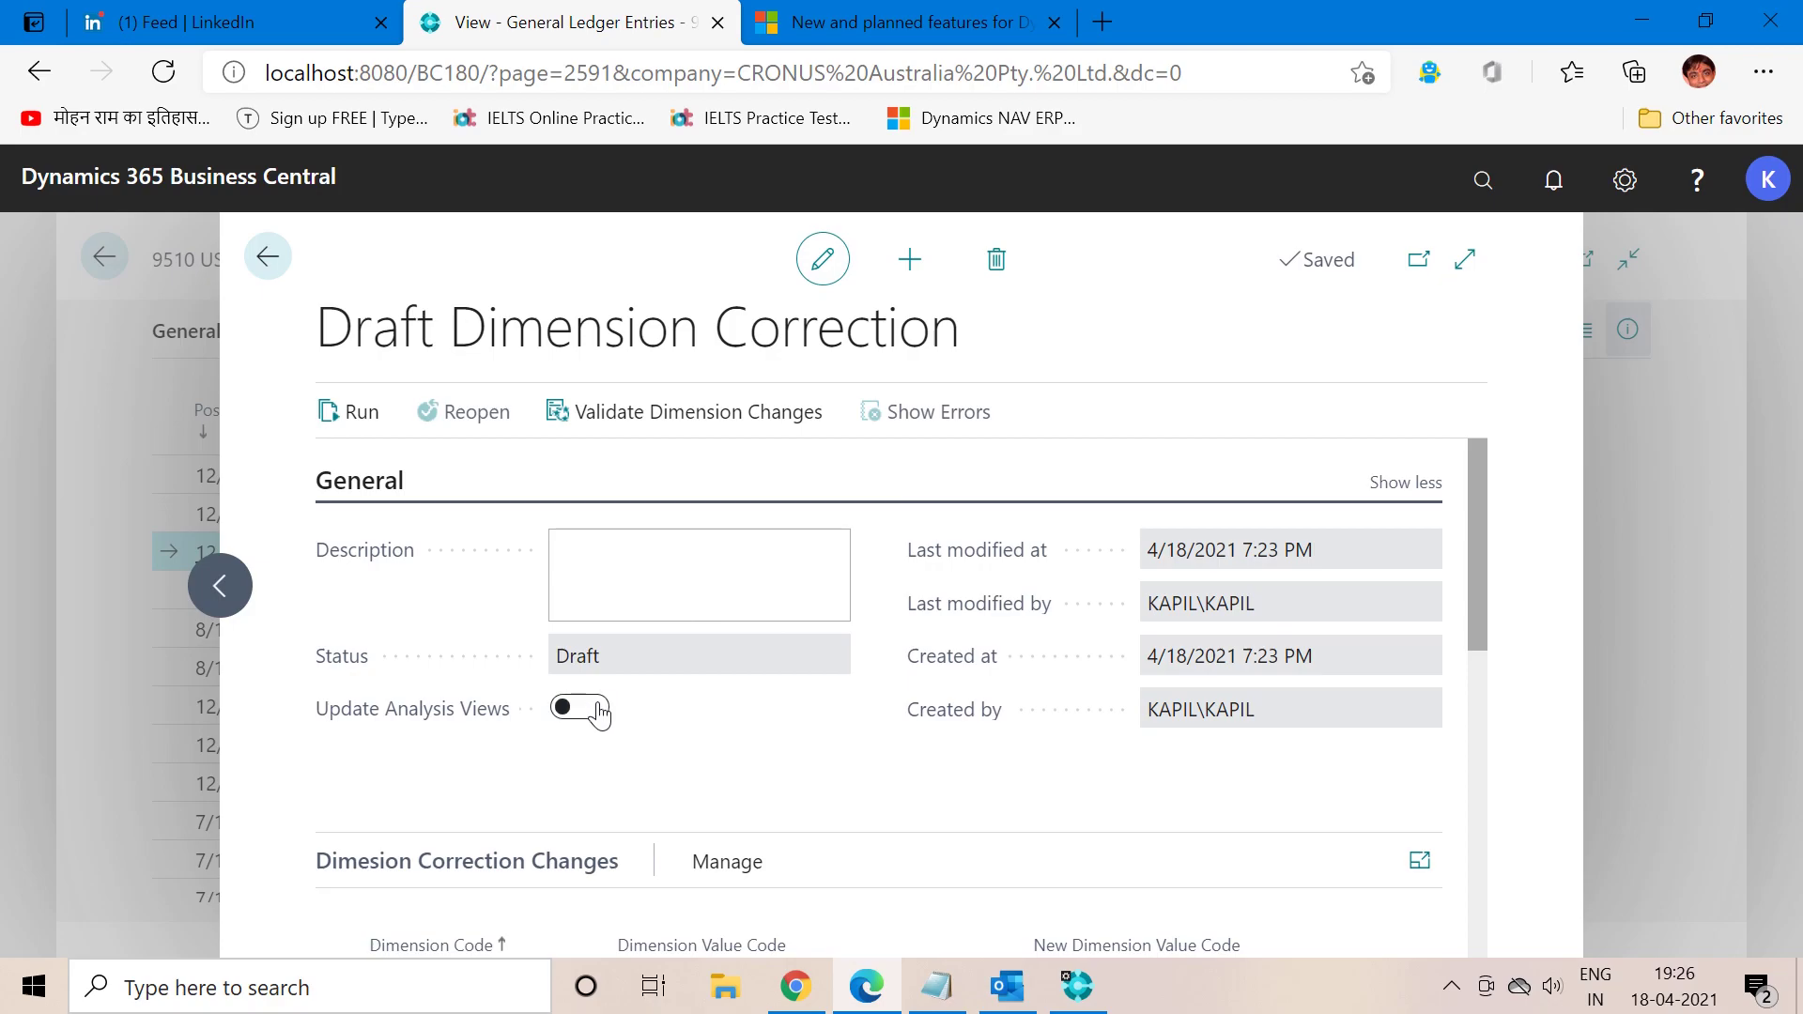
pyautogui.click(599, 712)
# Set the correction's description to "Changing Dimension from ADM to PROD"
pyautogui.click(691, 559)
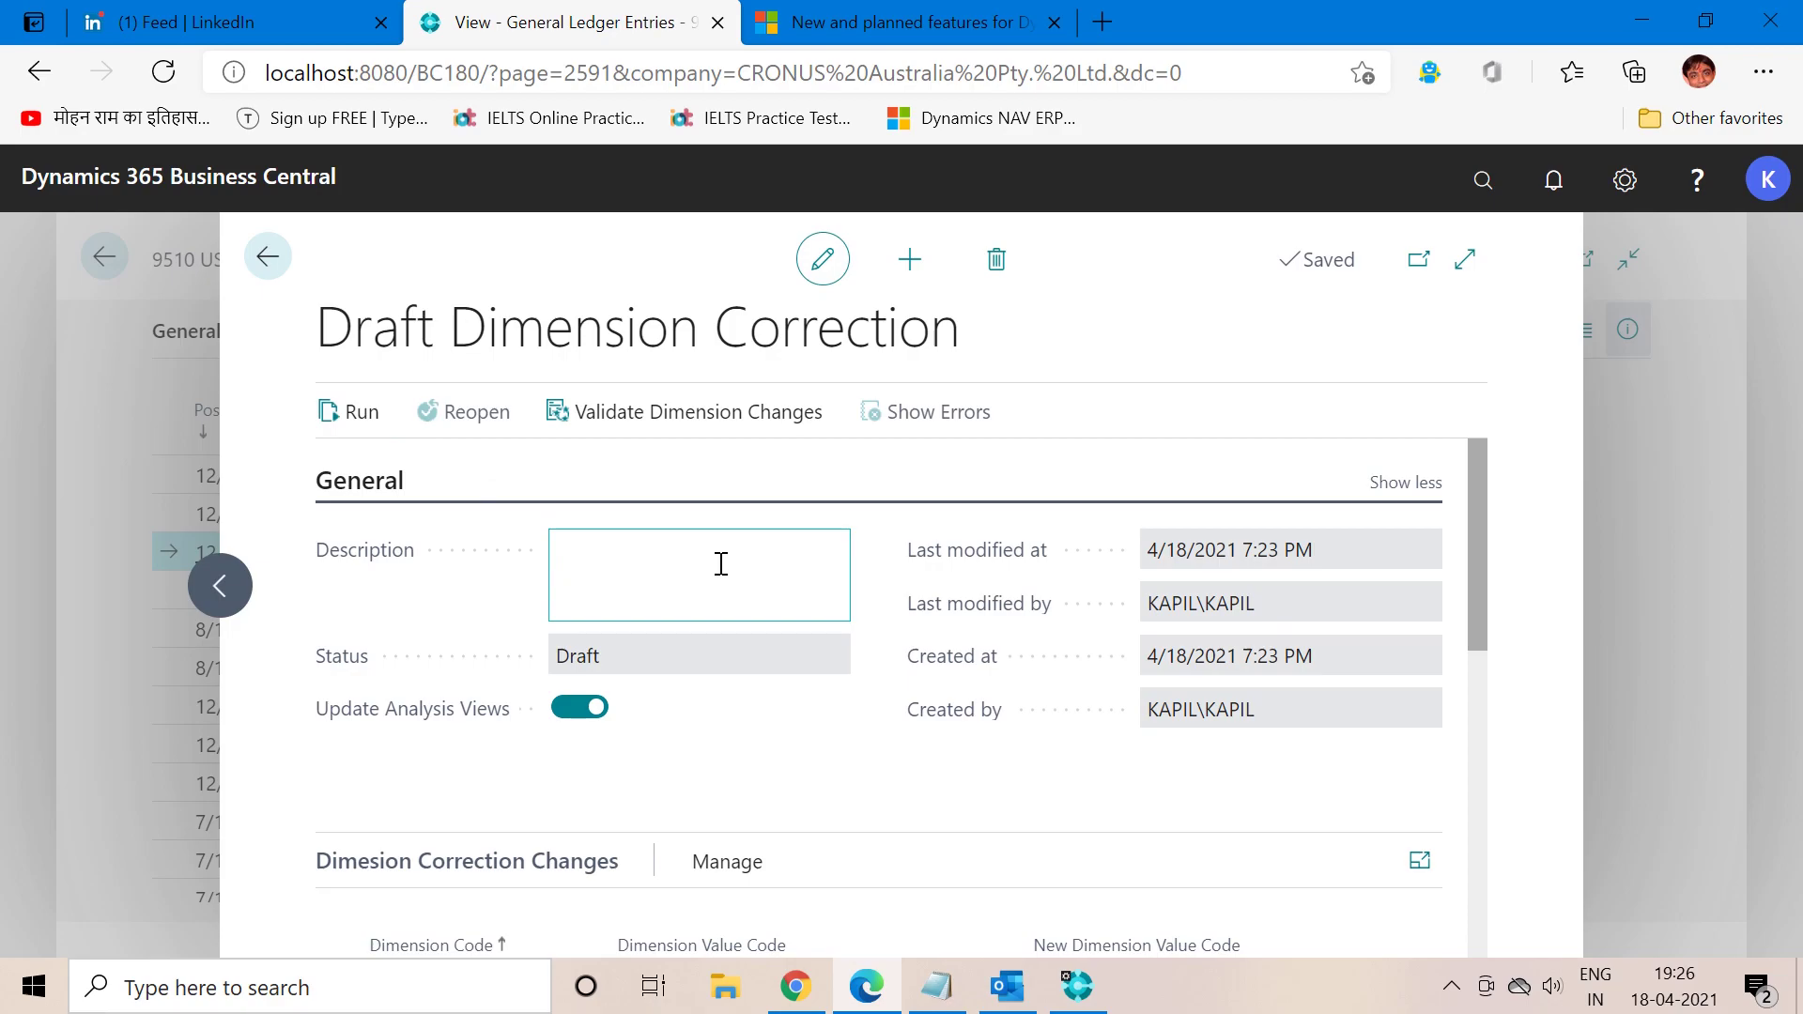
pyautogui.click(395, 579)
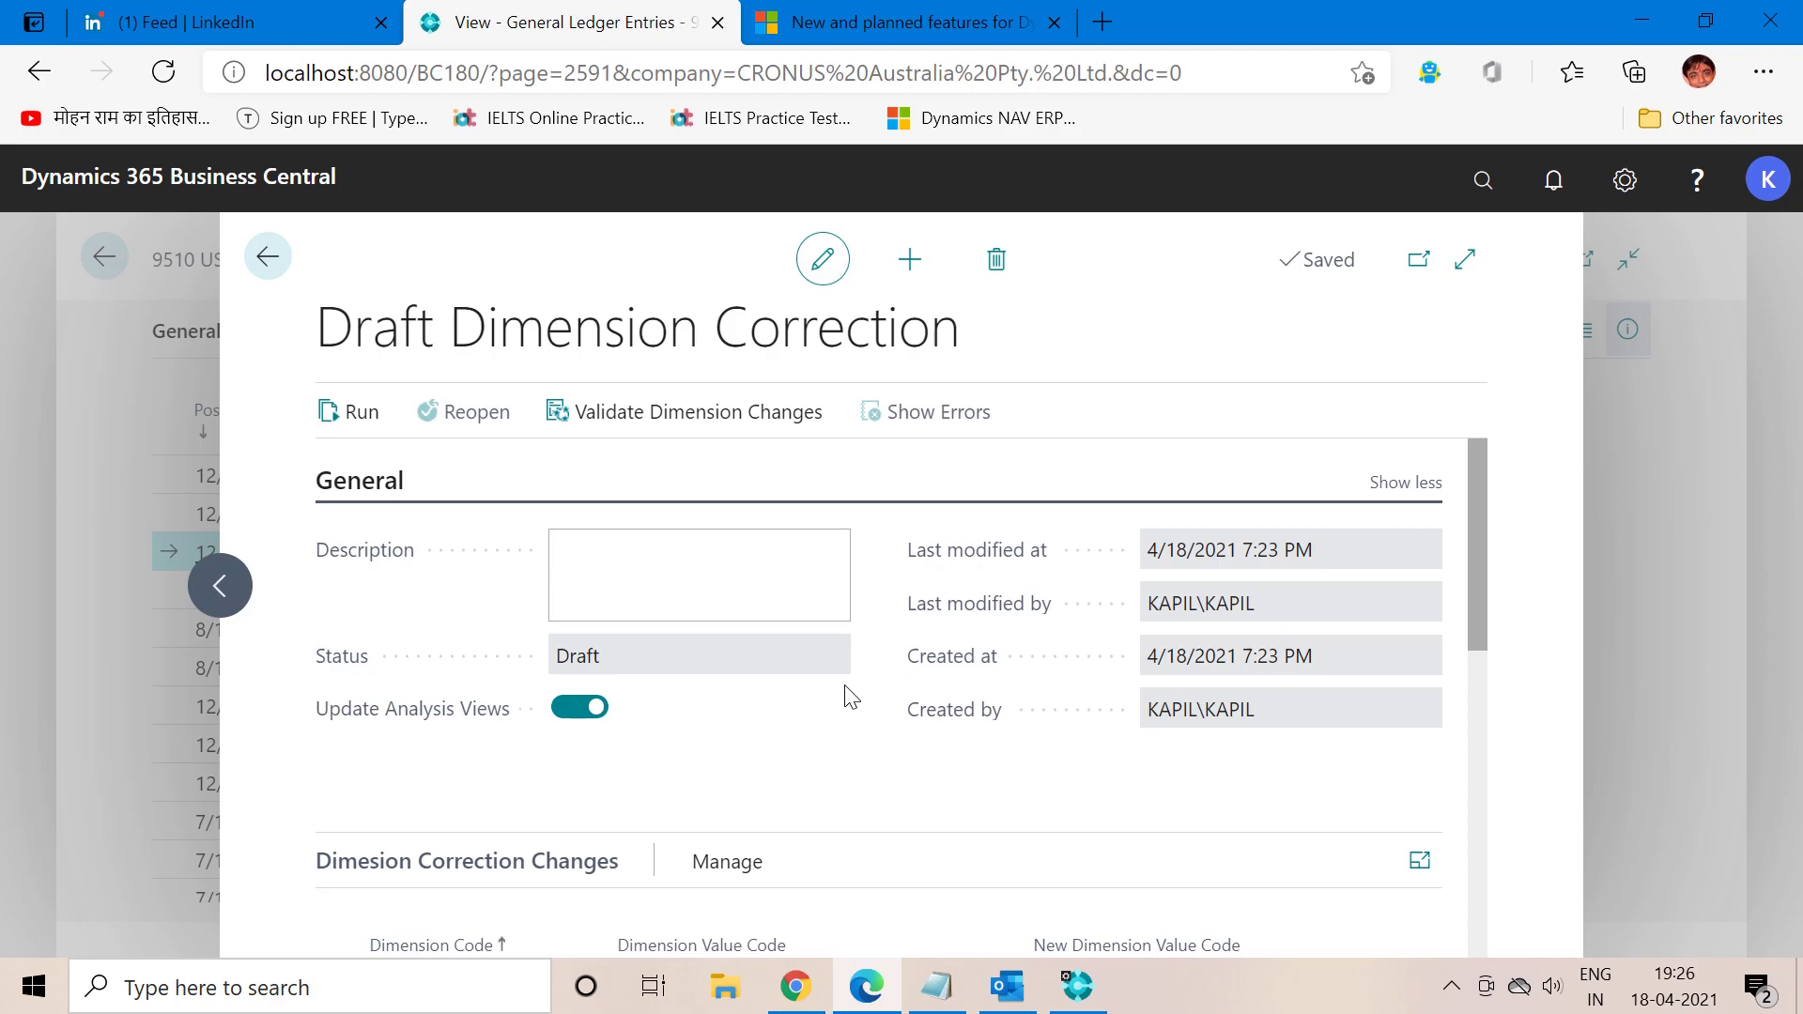
pyautogui.click(689, 570)
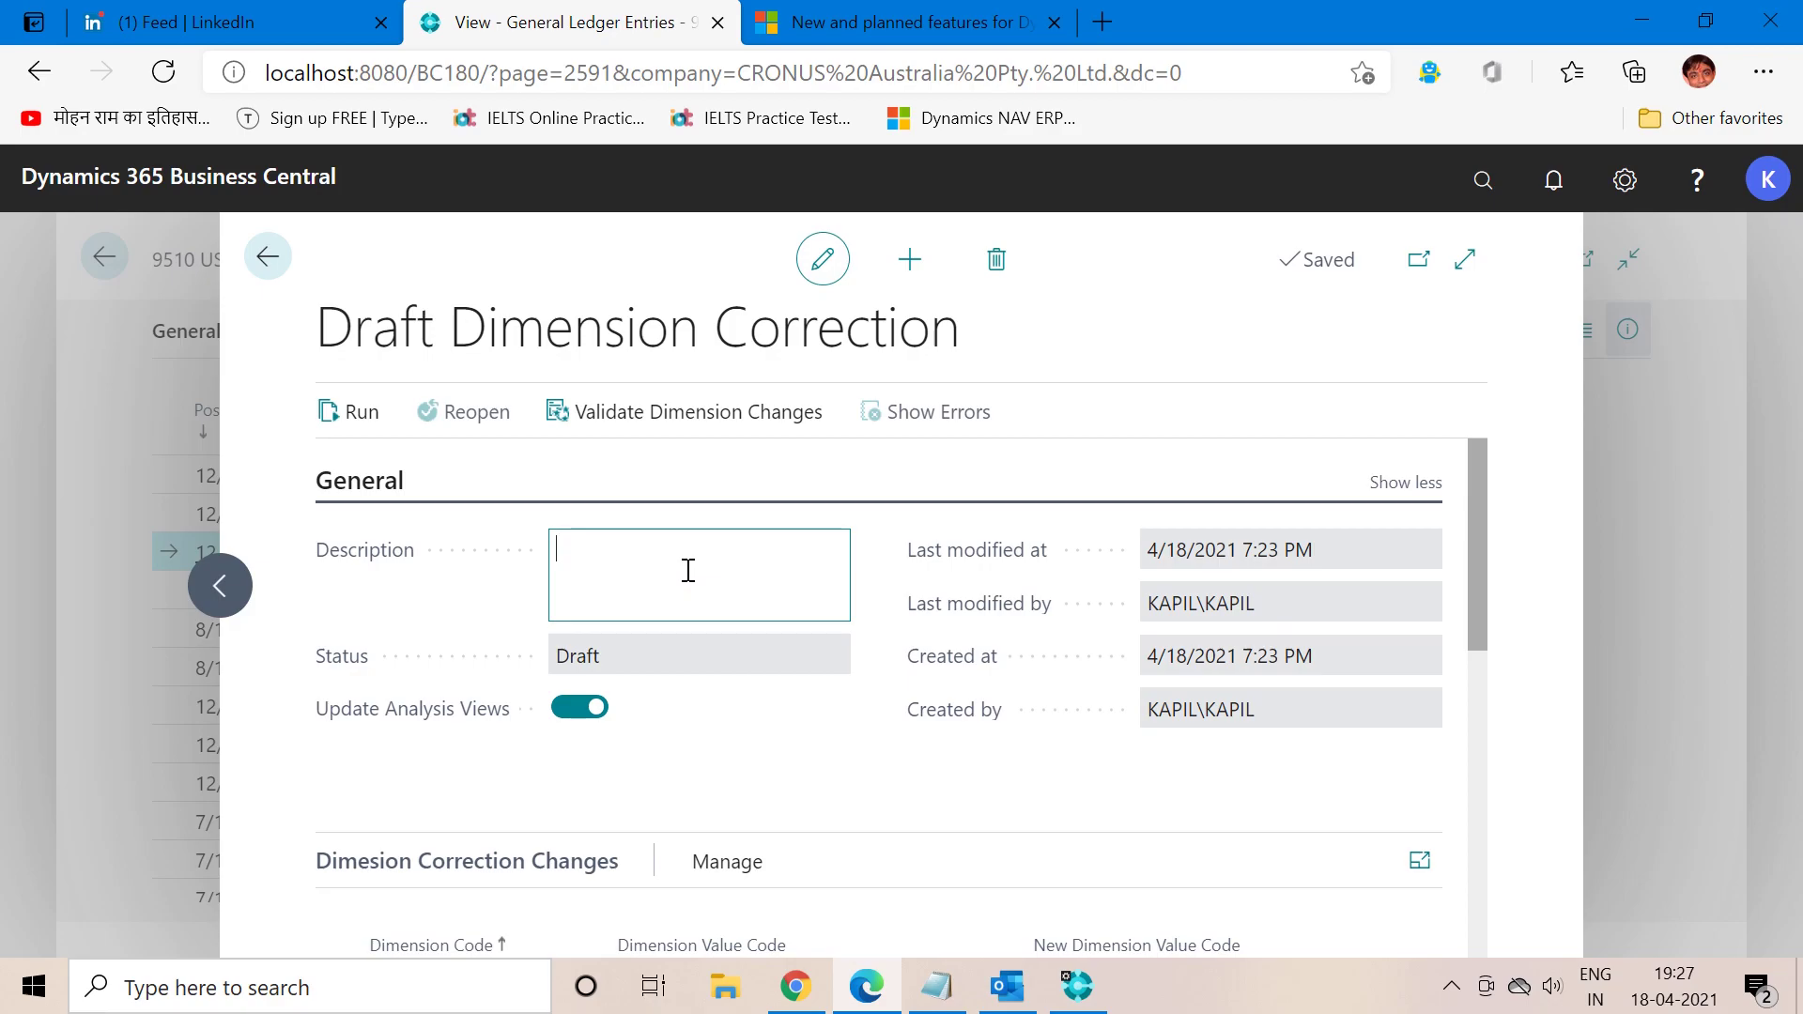
pyautogui.write('Changing DImension from ADM to PROD')
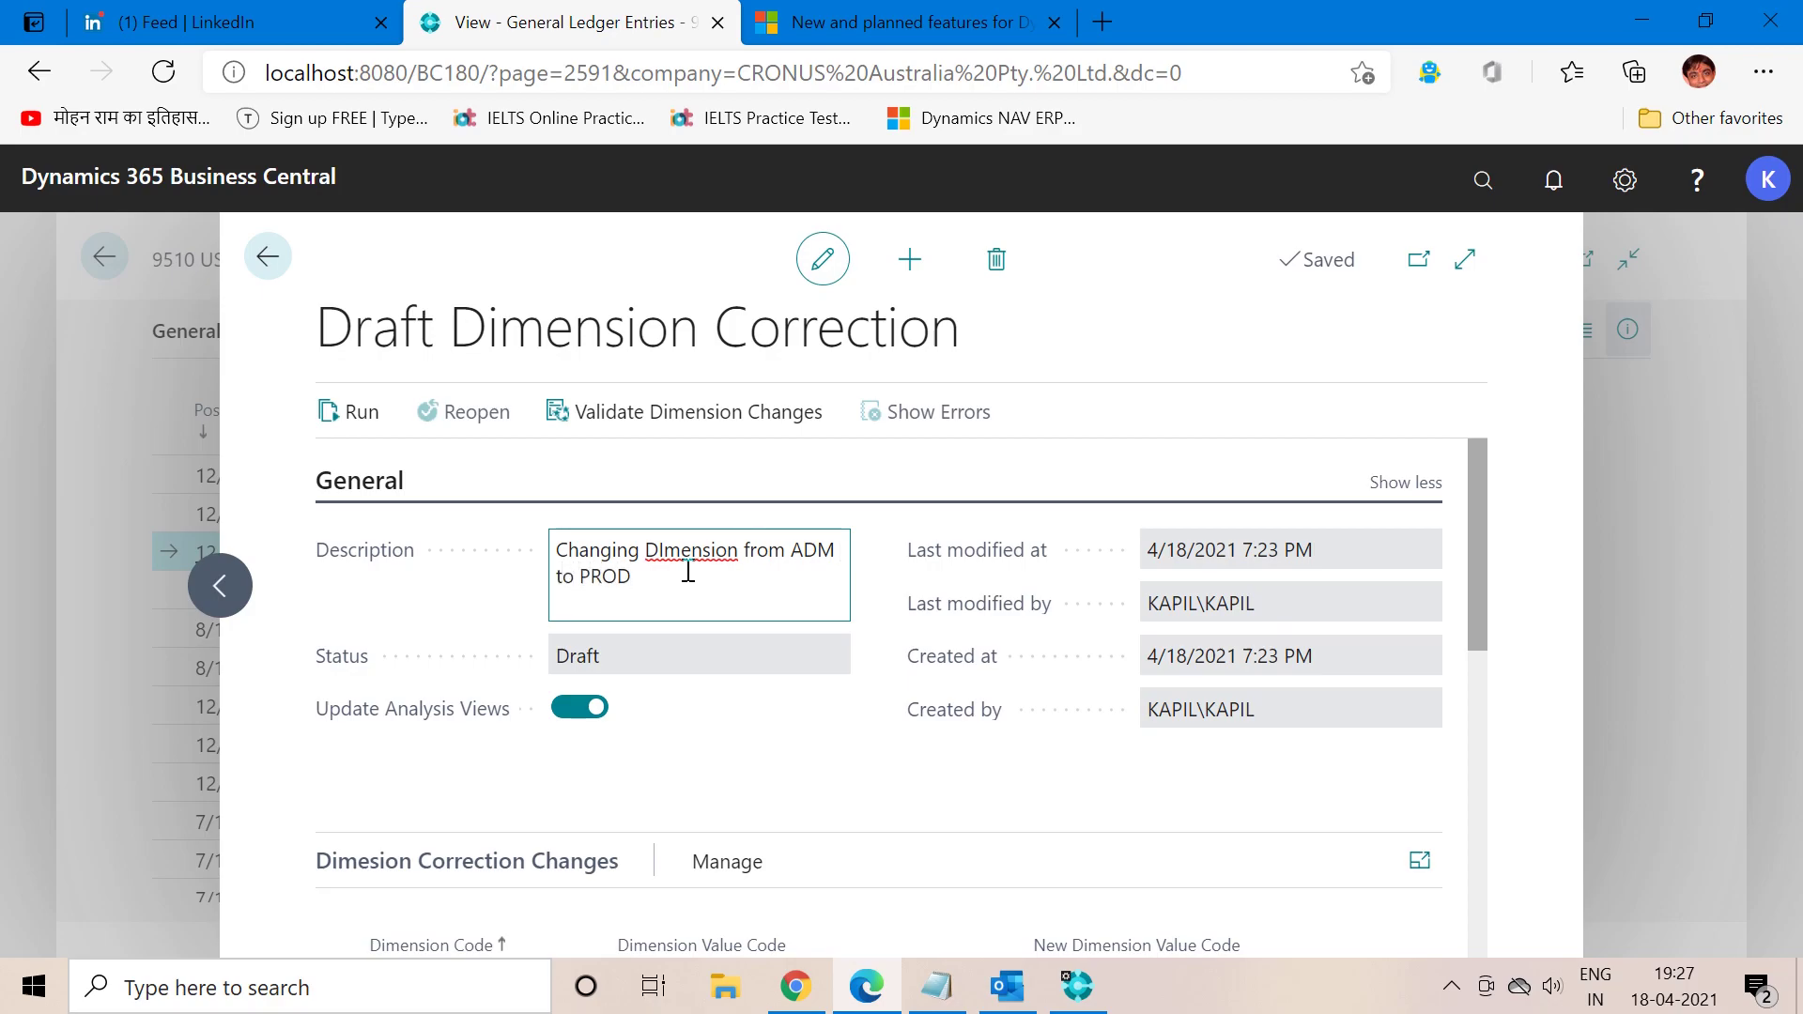
pyautogui.click(662, 547)
pyautogui.press('BackSpace')
pyautogui.write('ing Di')
pyautogui.click(346, 436)
# Validate the dimension changes with the job set to run immediately, and acknowledge the scheduling message
pyautogui.click(657, 421)
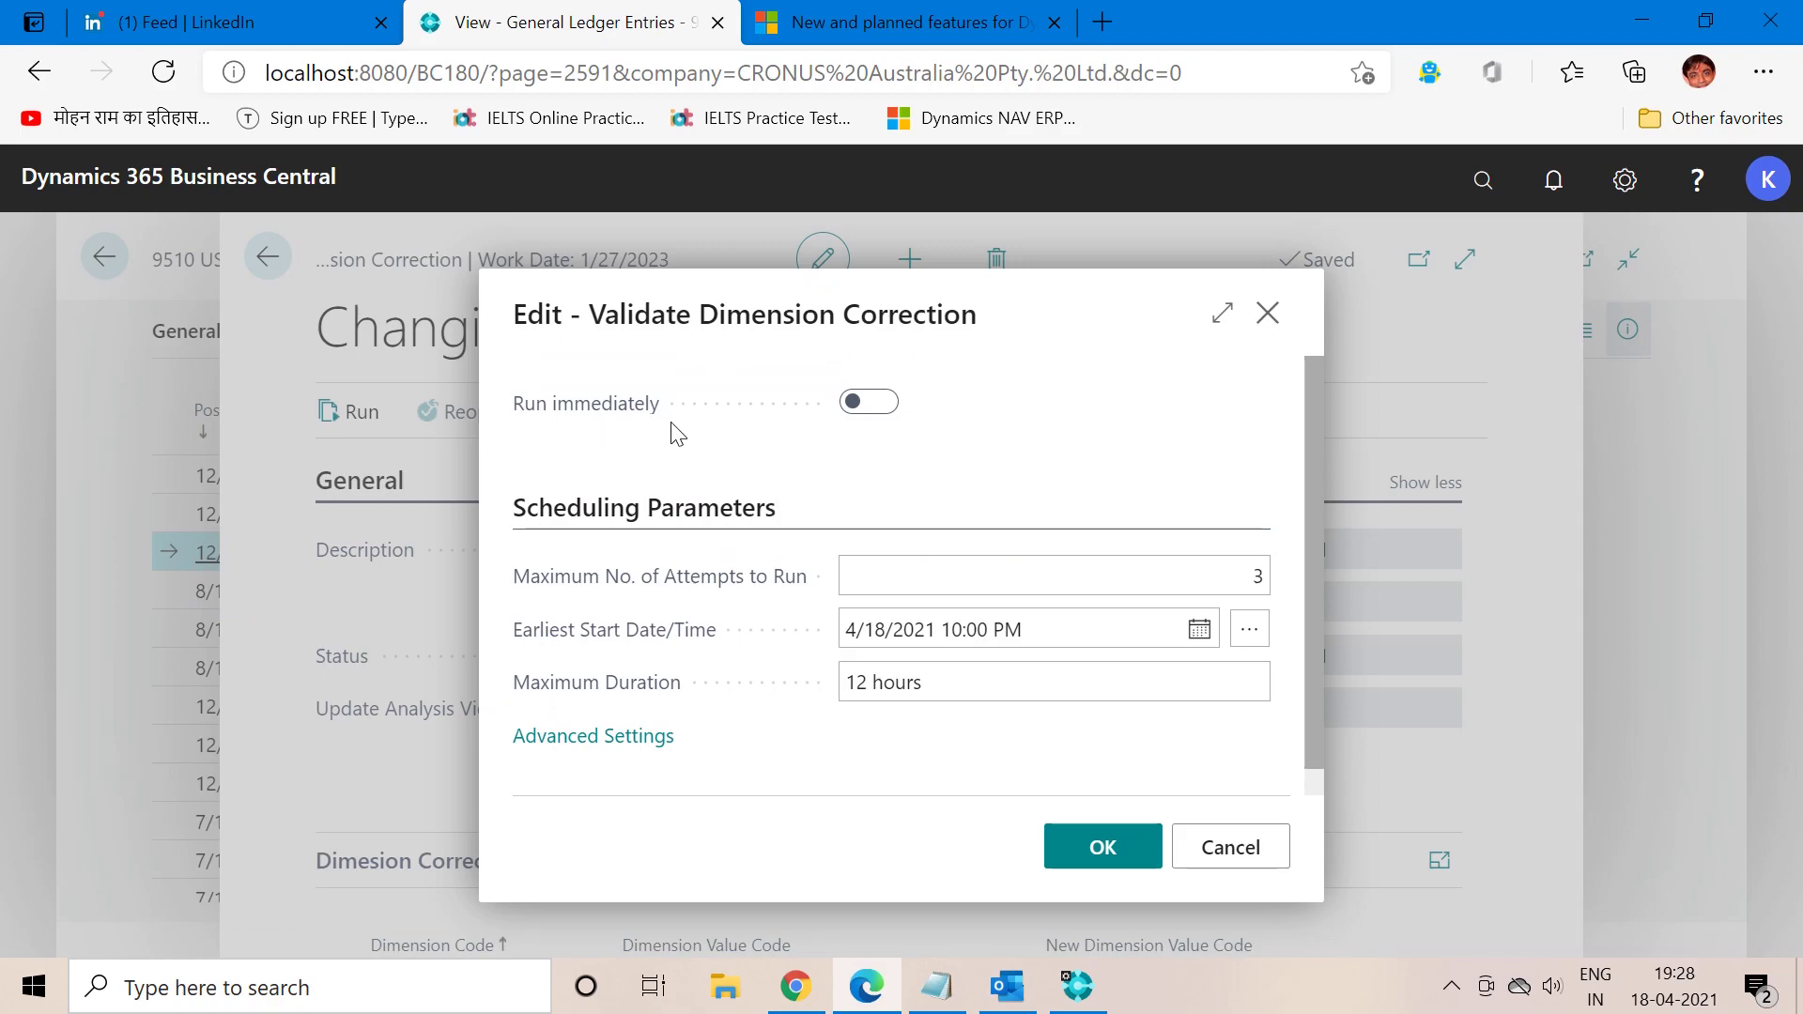
pyautogui.click(886, 404)
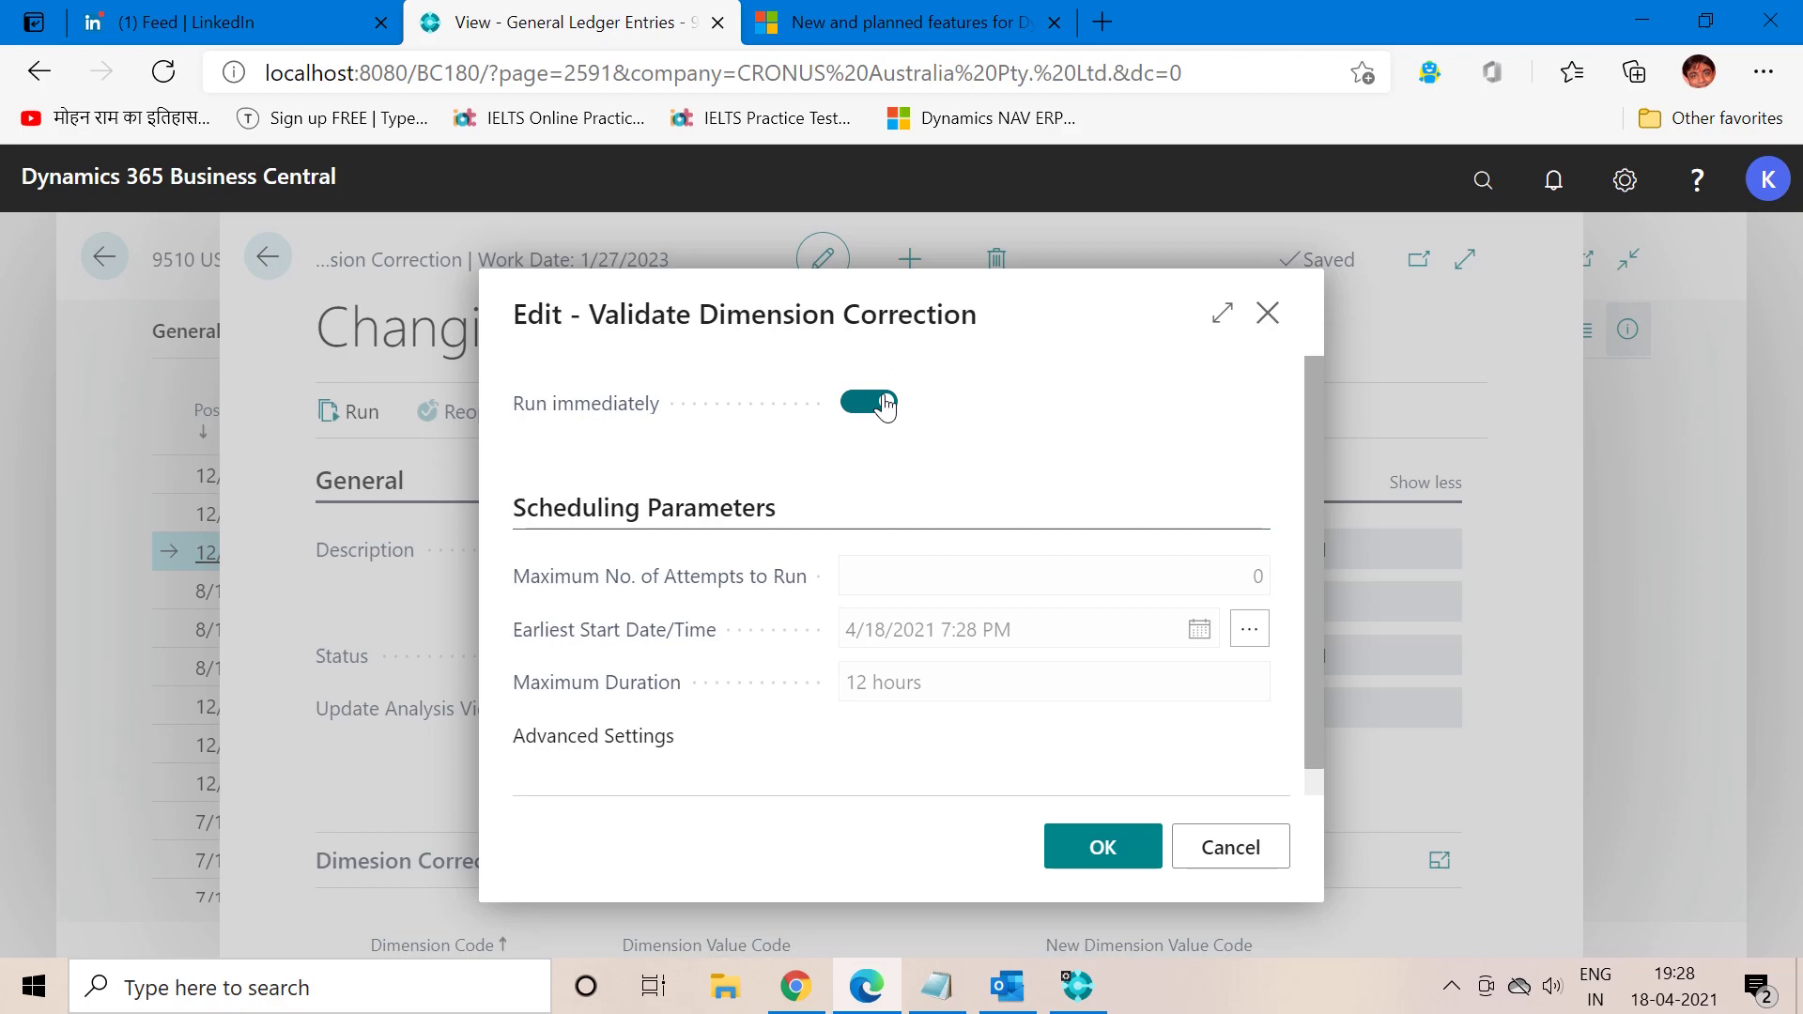
pyautogui.click(1086, 856)
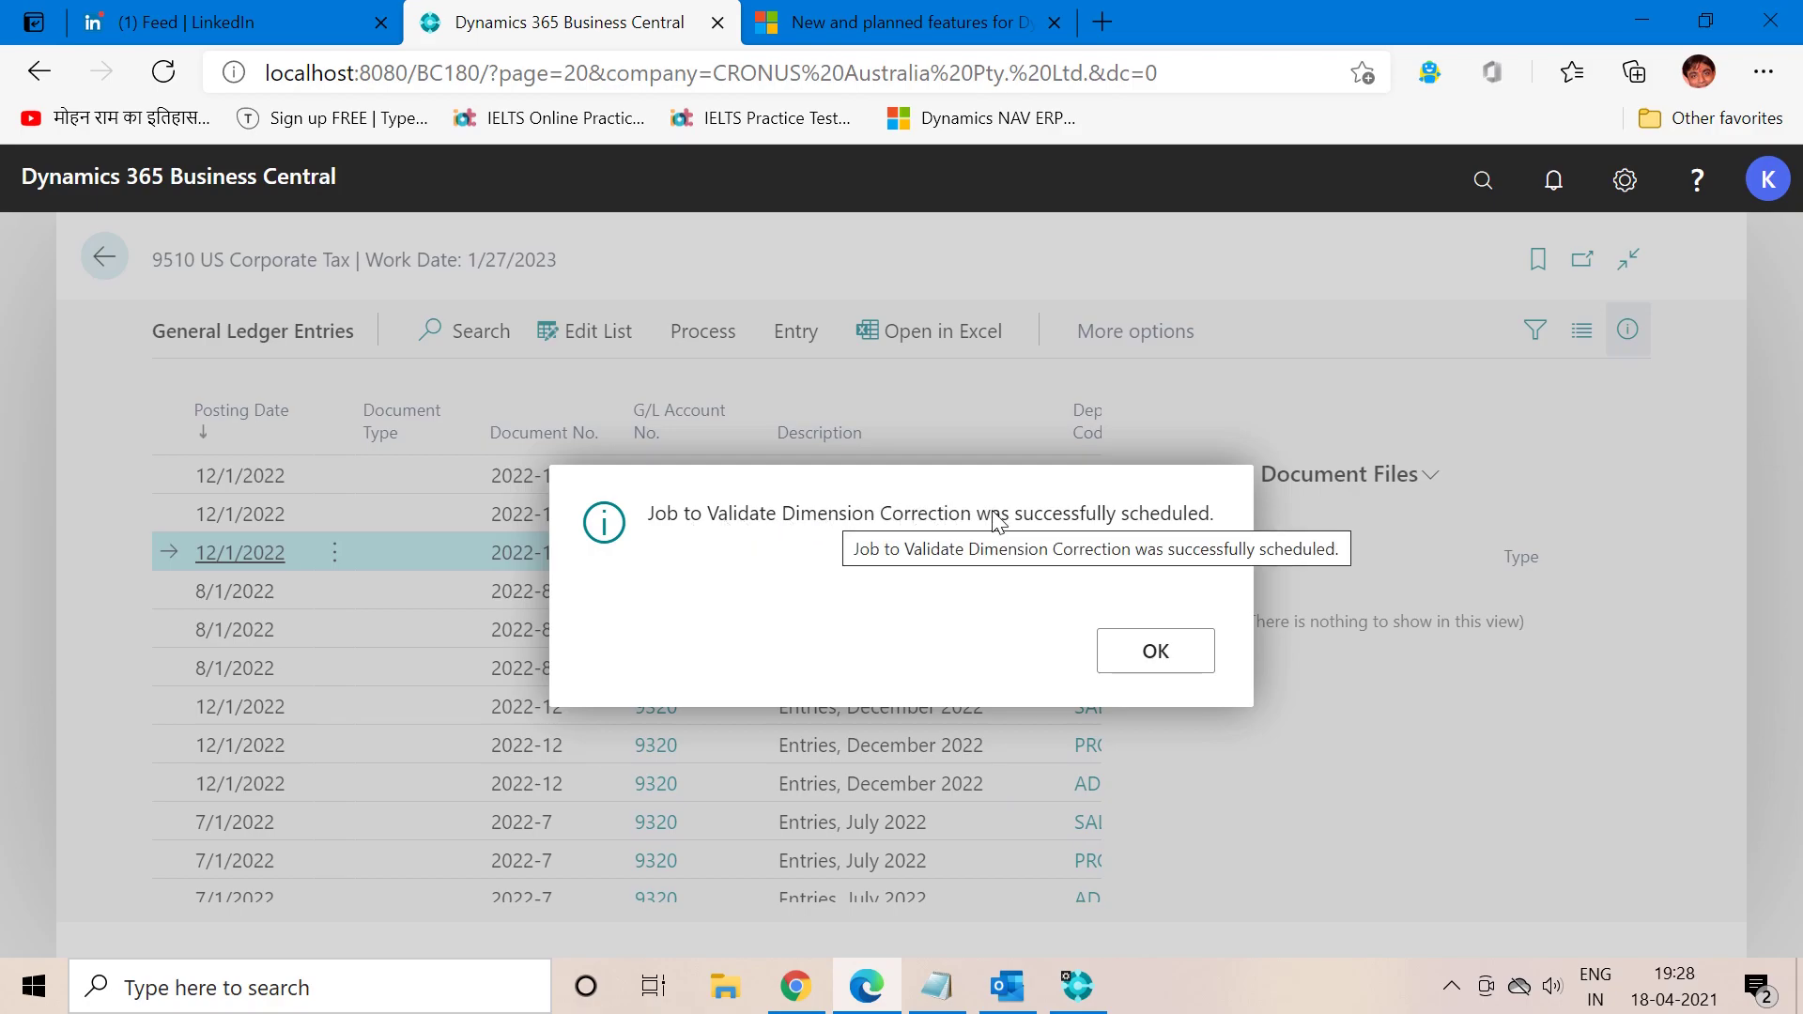
pyautogui.click(1163, 686)
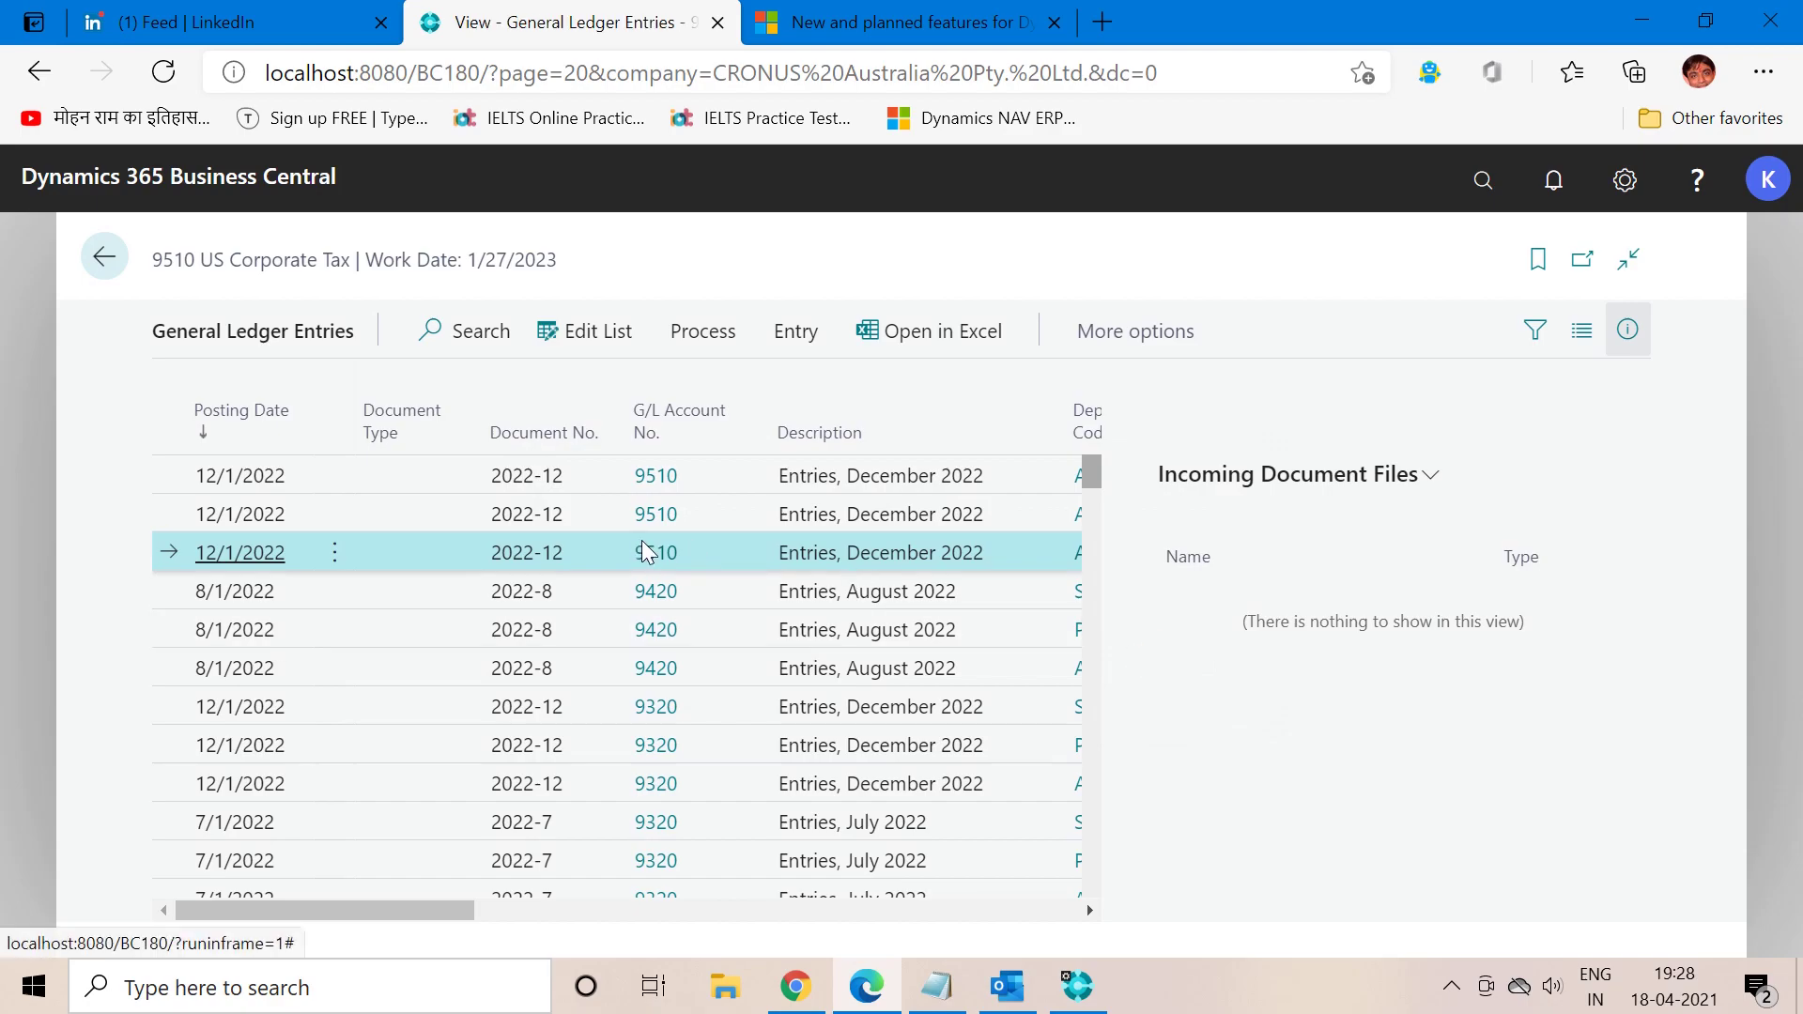
# Open the ADM to PROD correction from the selected entry's history of dimension corrections and review its validation status and changes
pyautogui.click(800, 347)
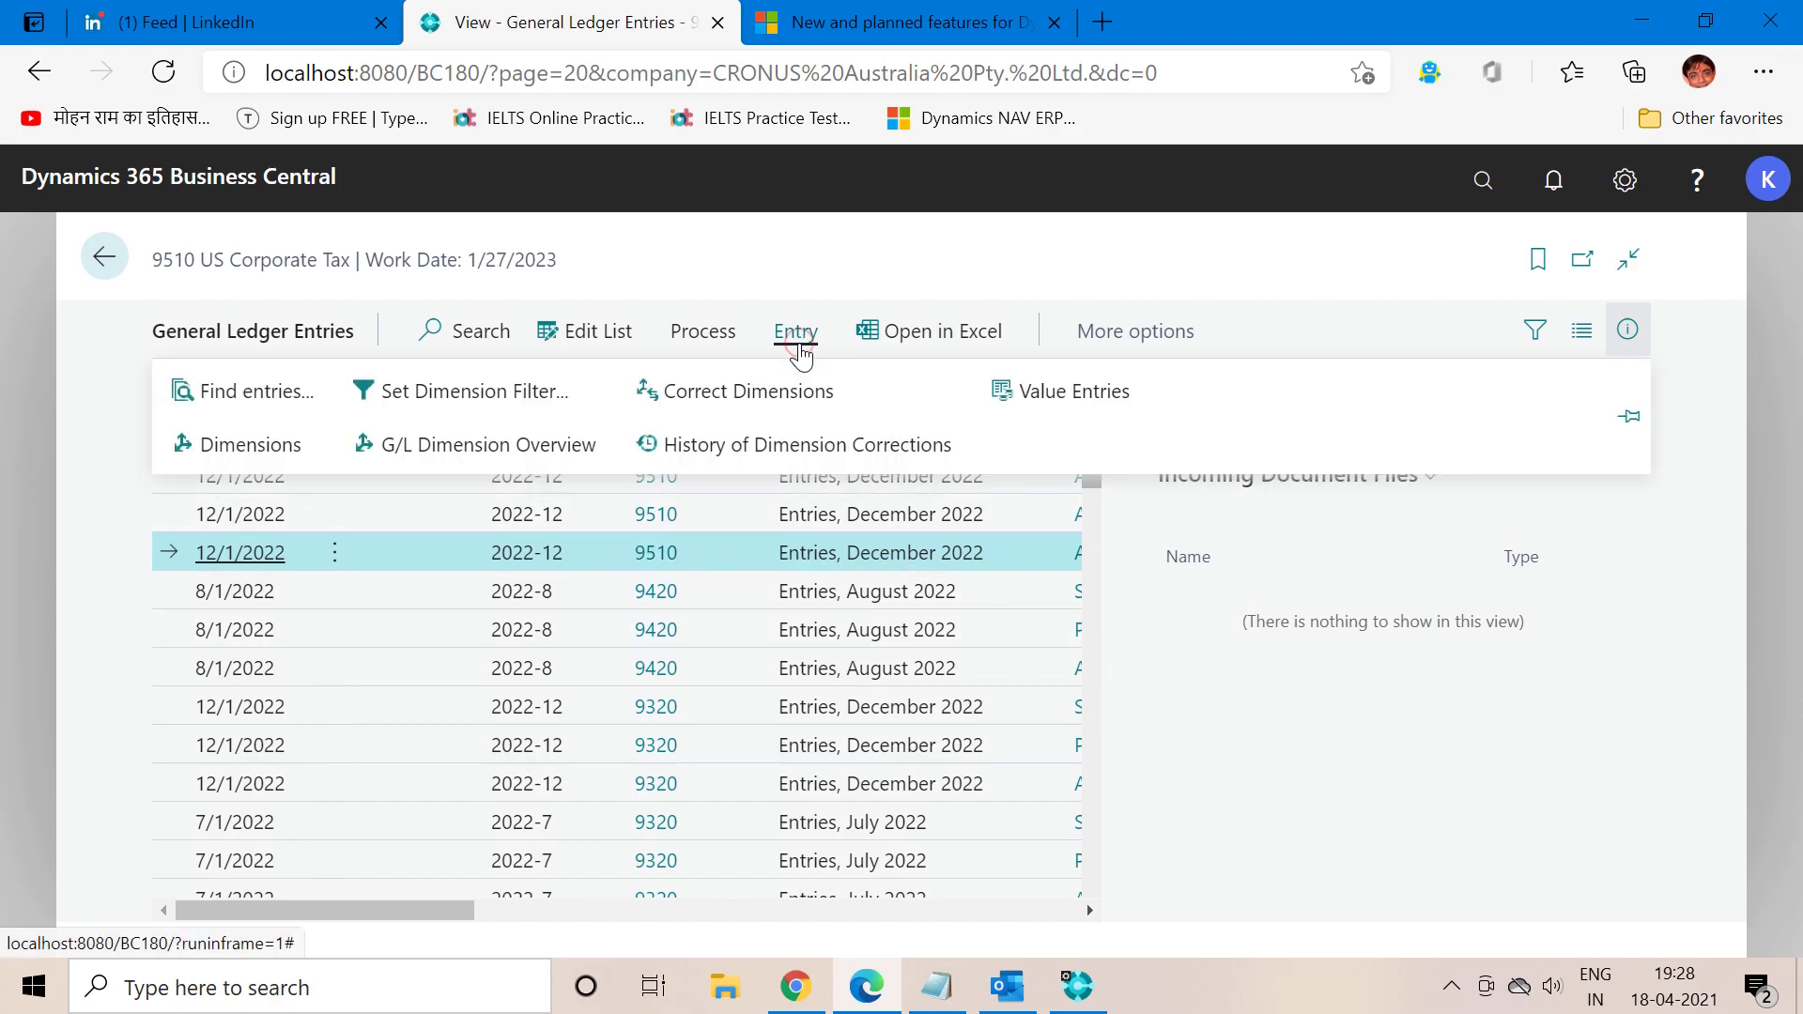
pyautogui.click(770, 447)
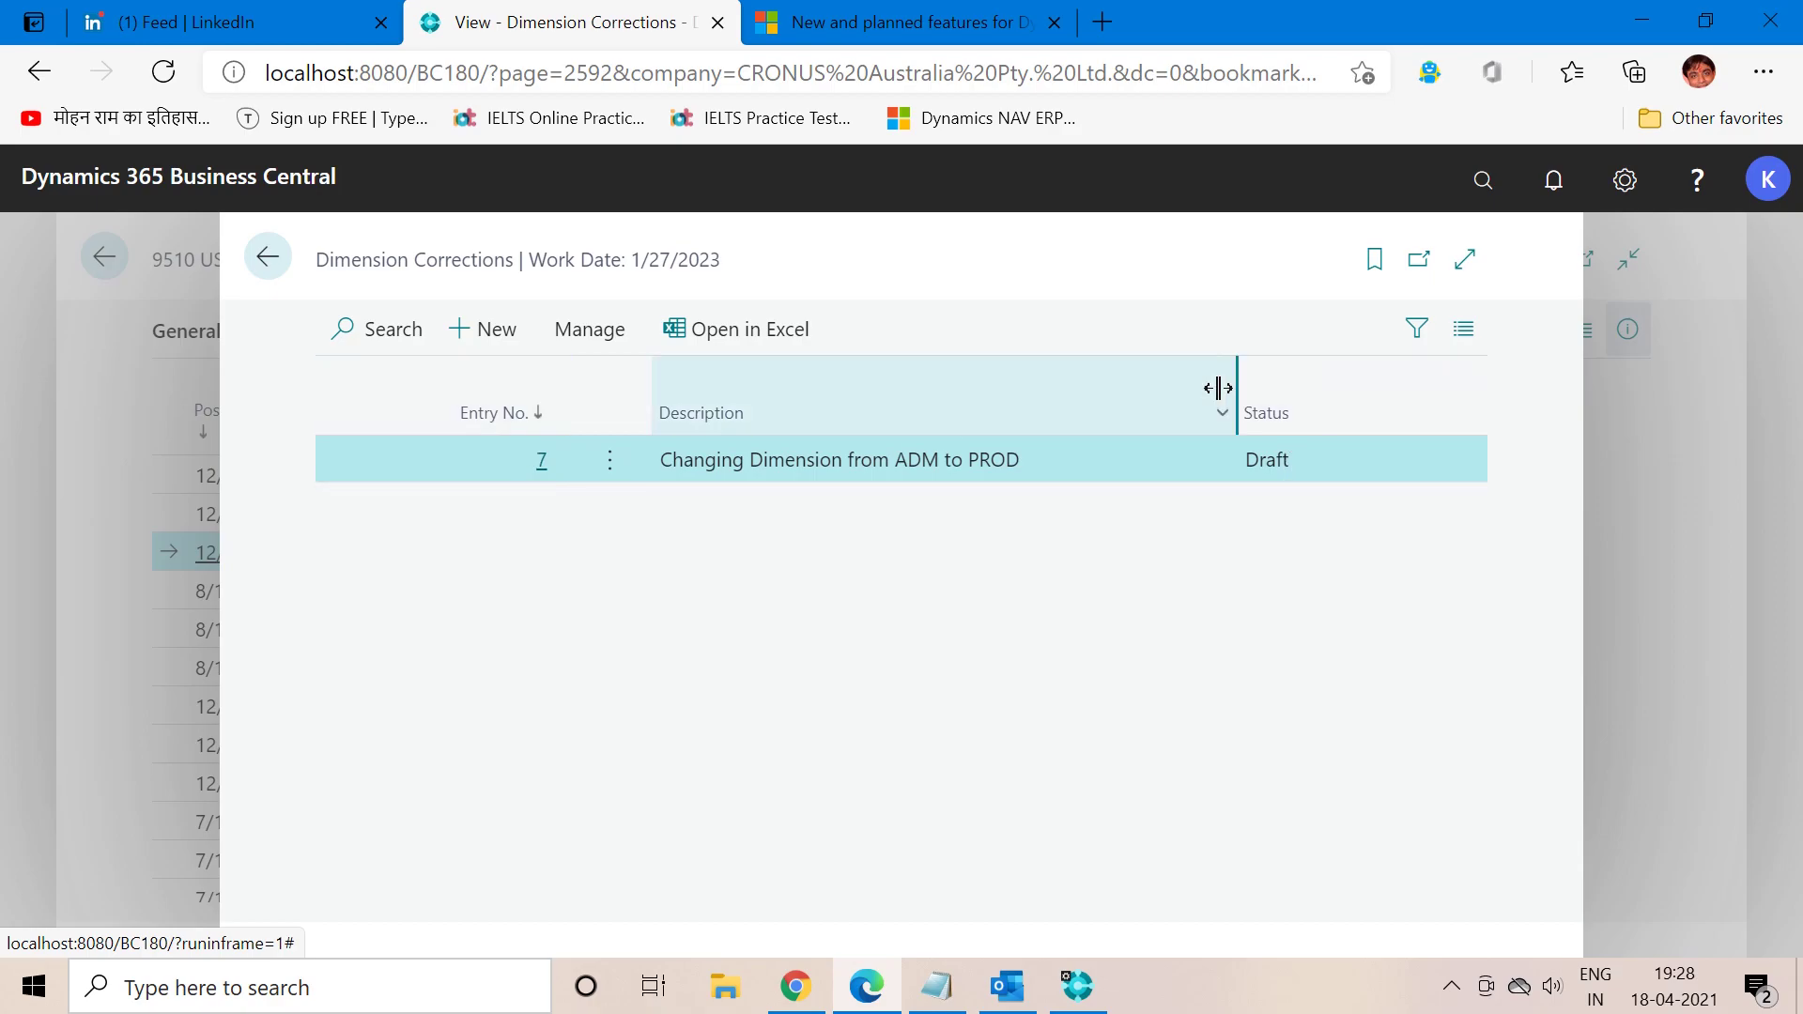
pyautogui.click(543, 471)
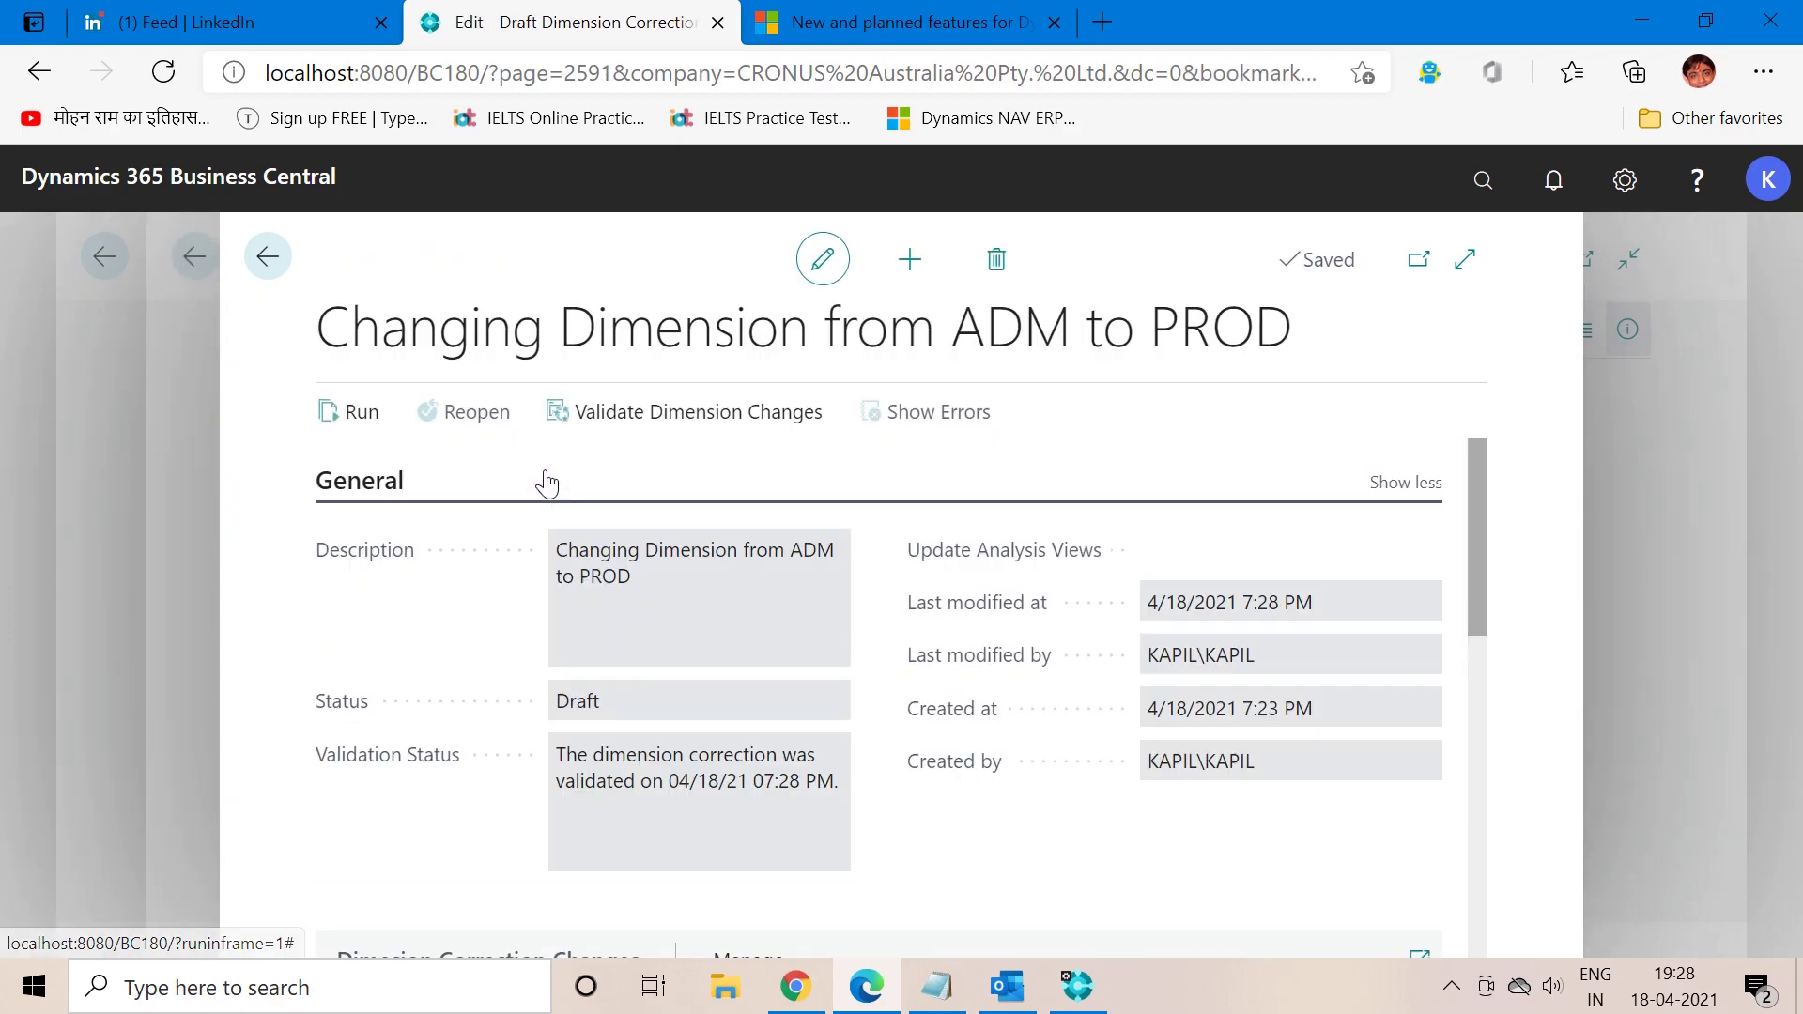
pyautogui.scroll(-1, 545, 477)
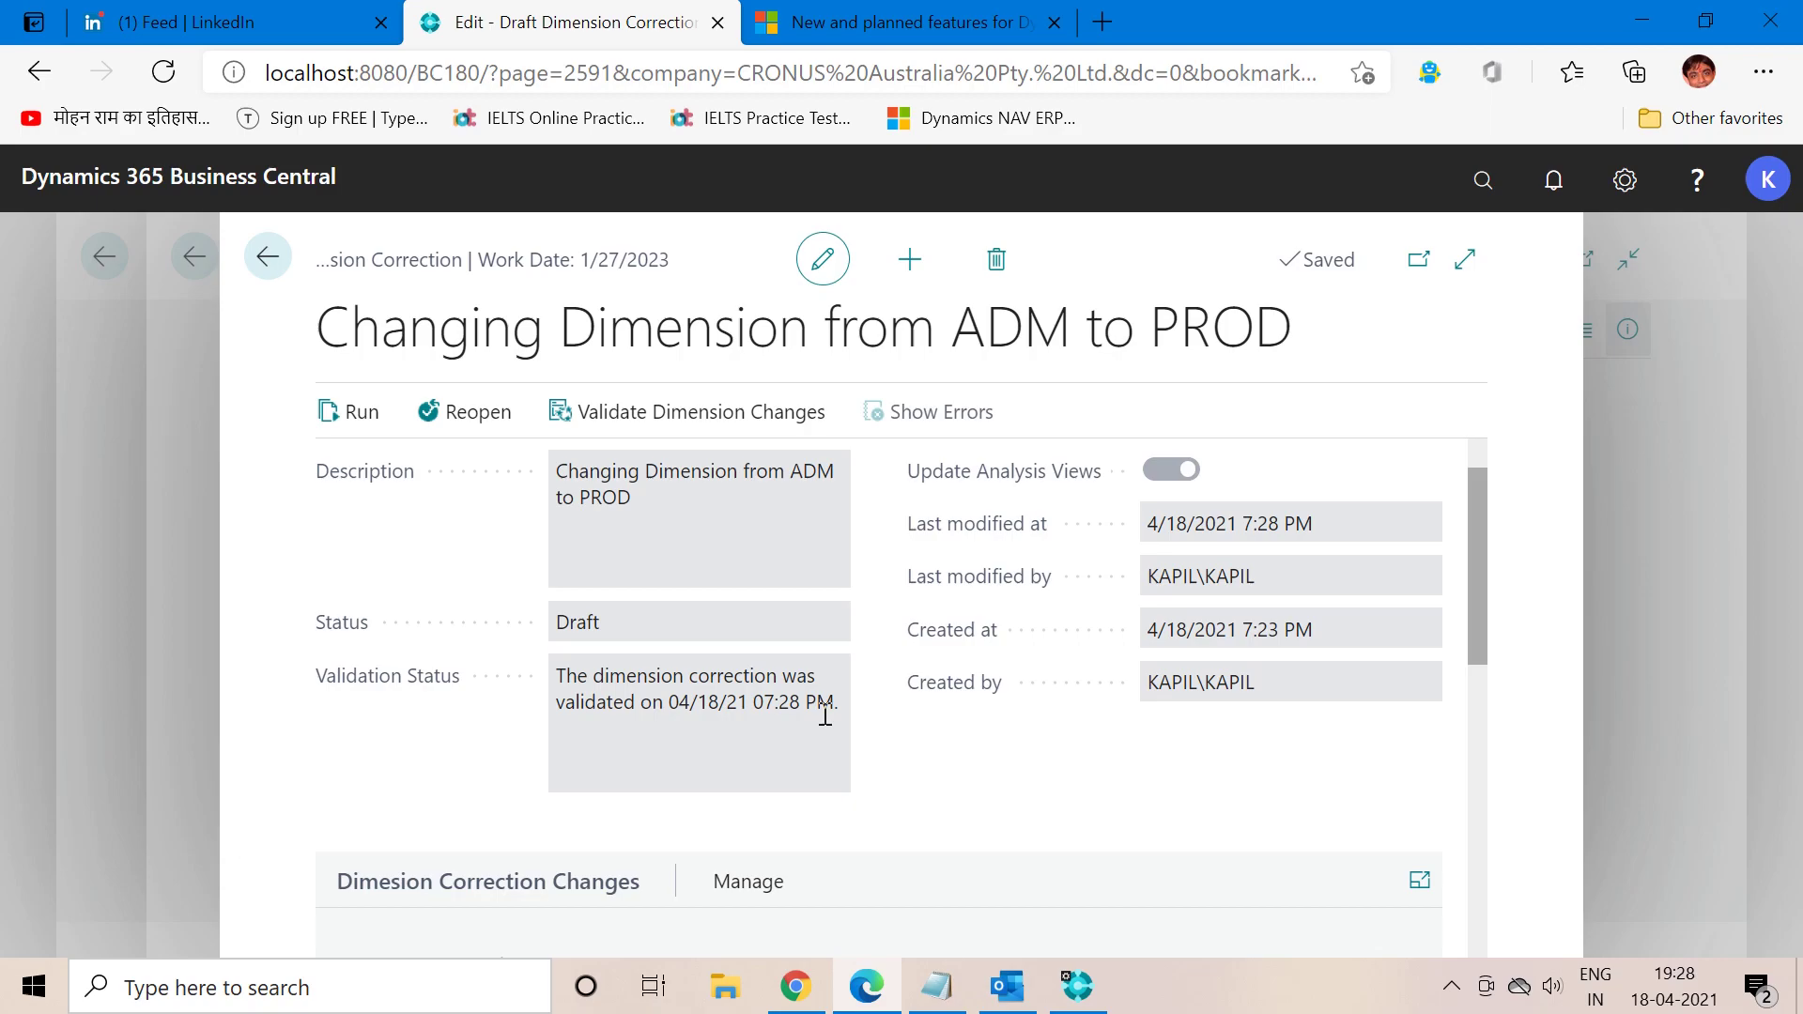
pyautogui.scroll(-2, 825, 716)
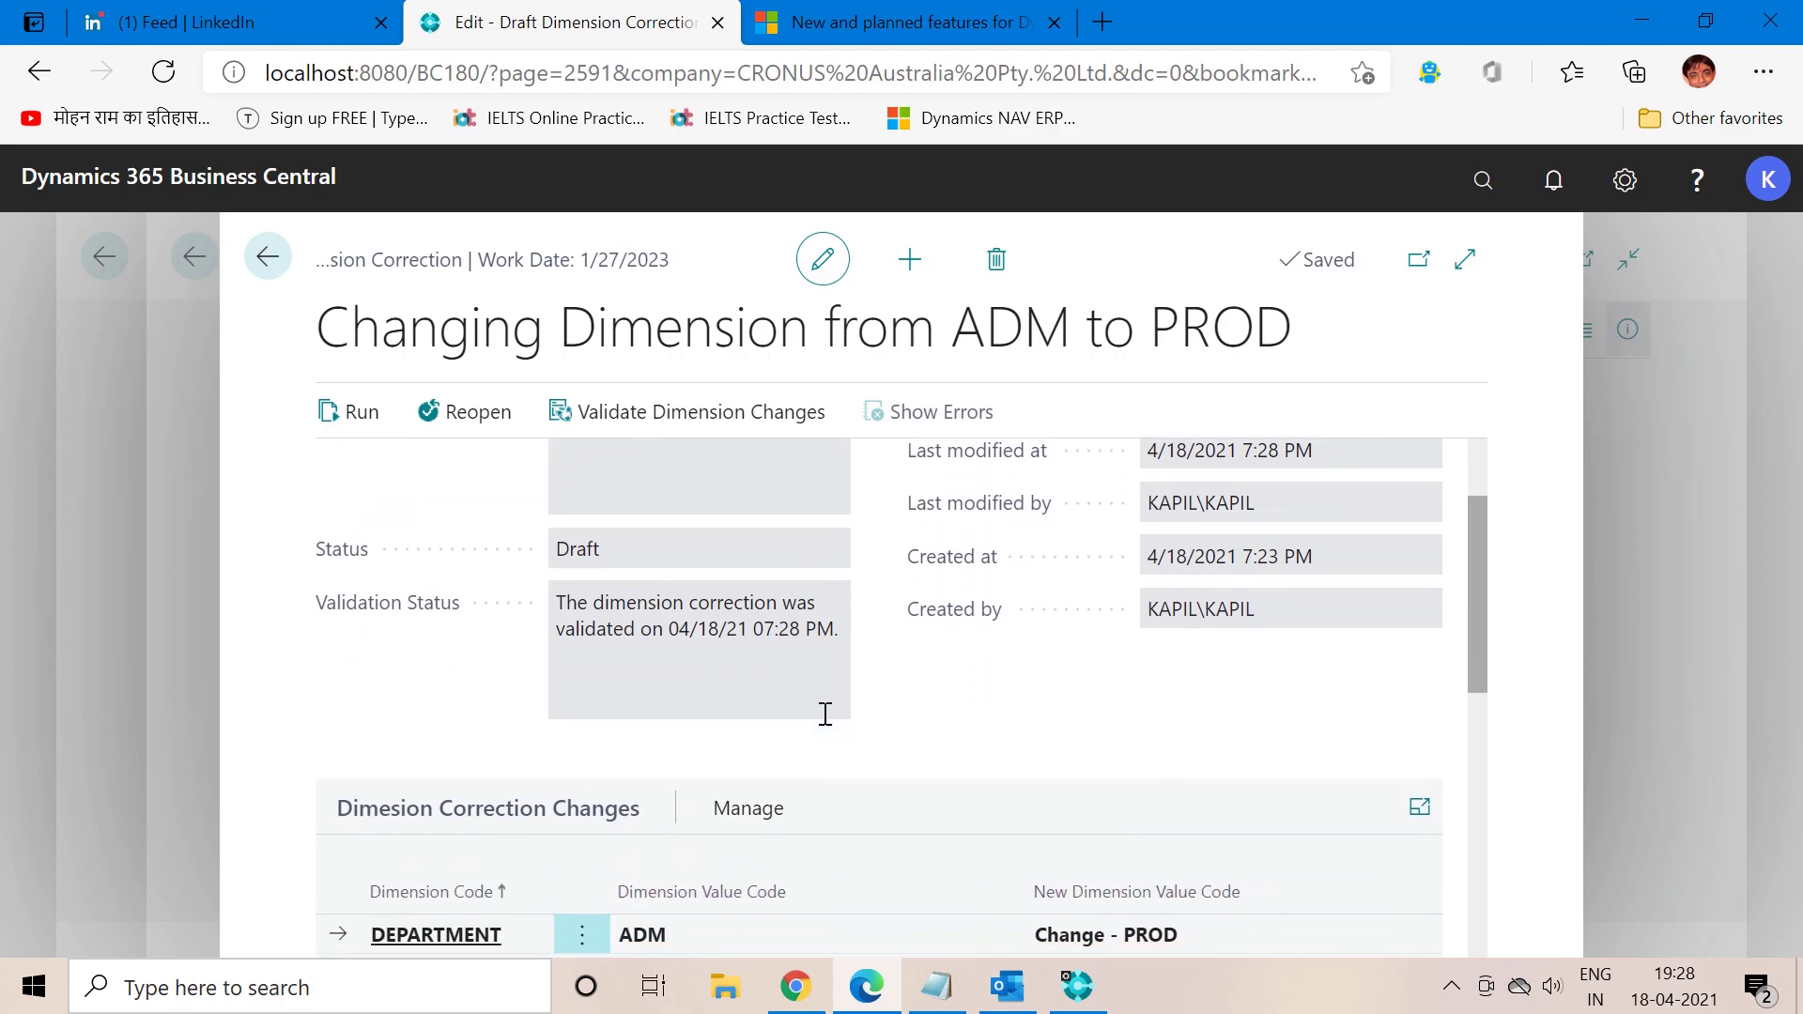
# Run the dimension correction with Run immediately turned on, and acknowledge the scheduling message
pyautogui.click(349, 418)
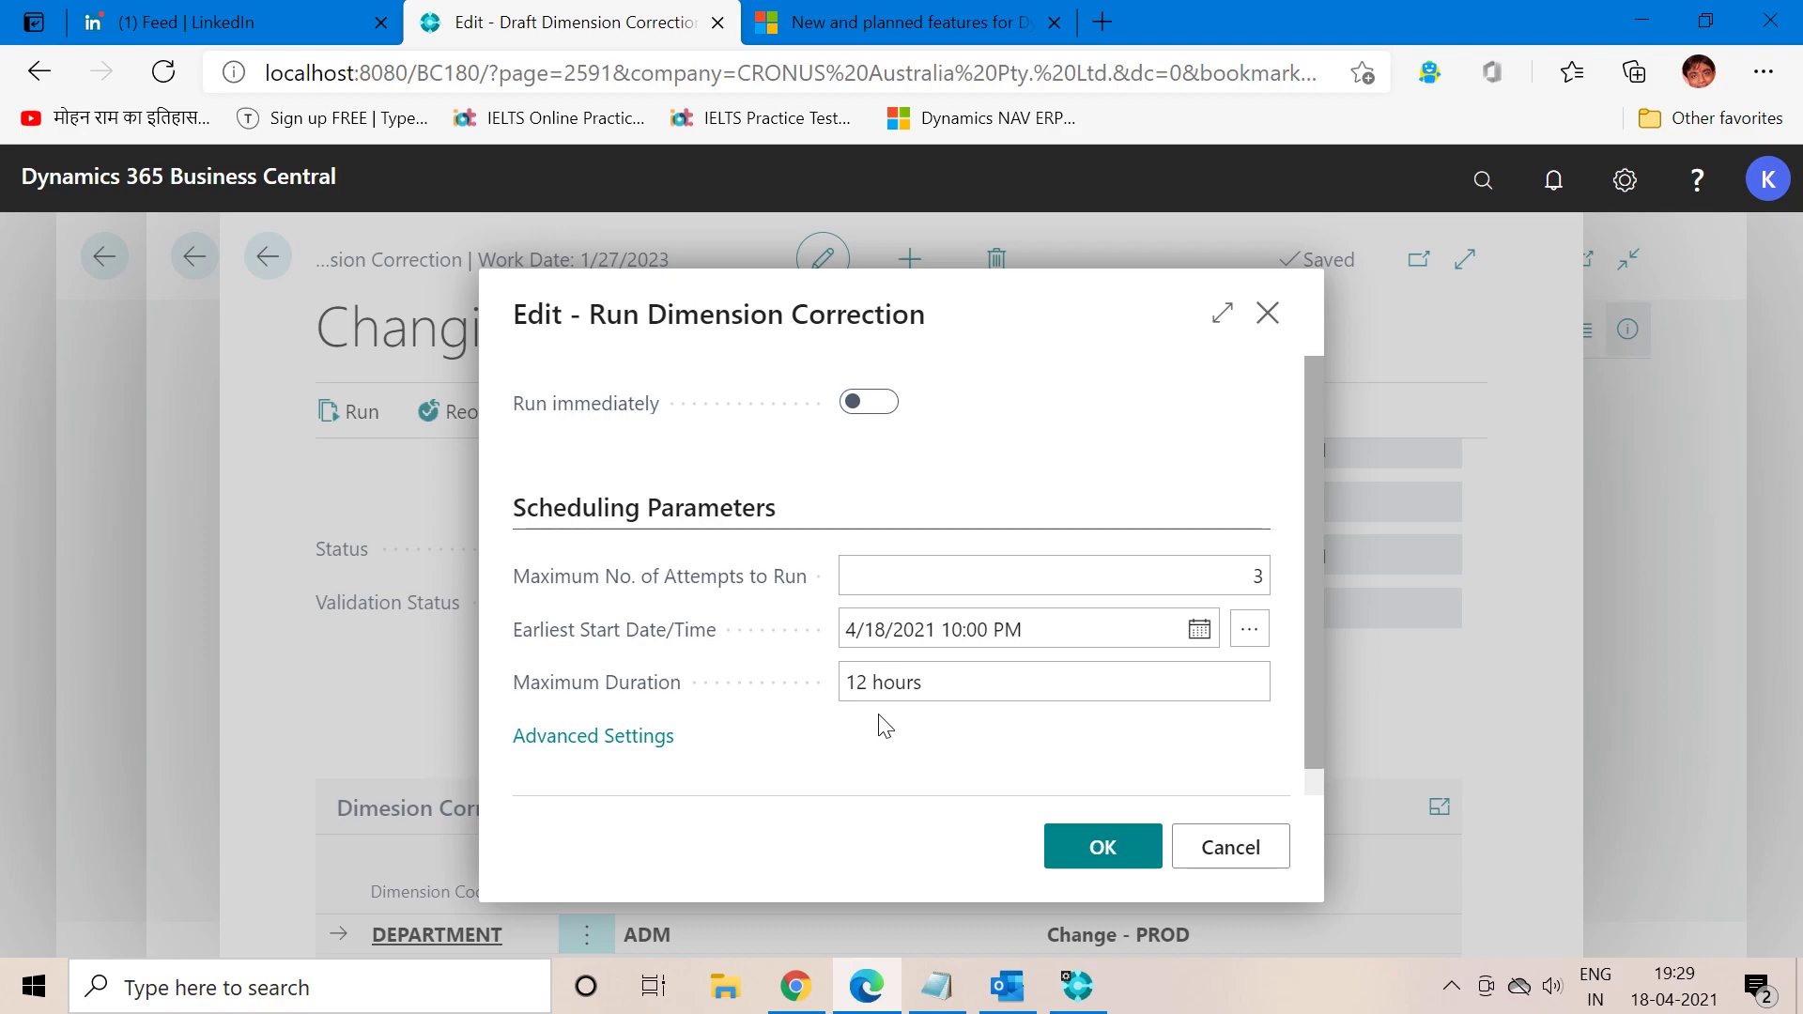
pyautogui.click(884, 410)
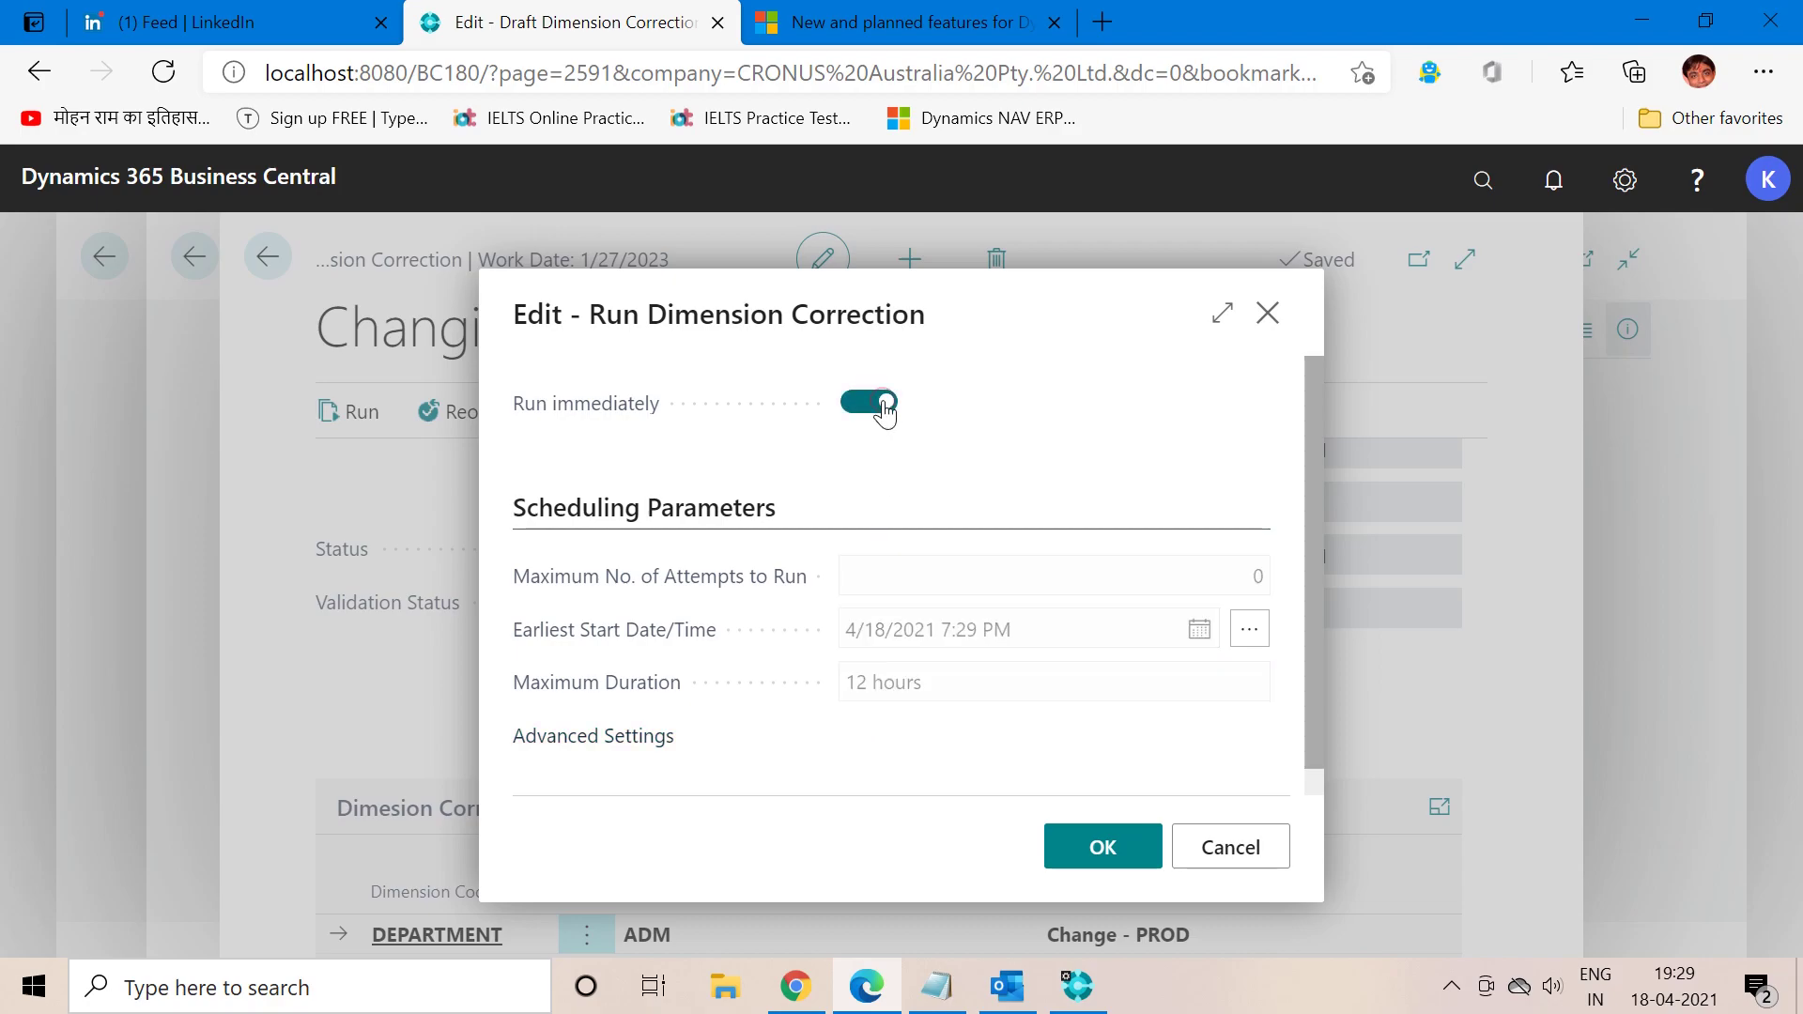
pyautogui.click(1102, 849)
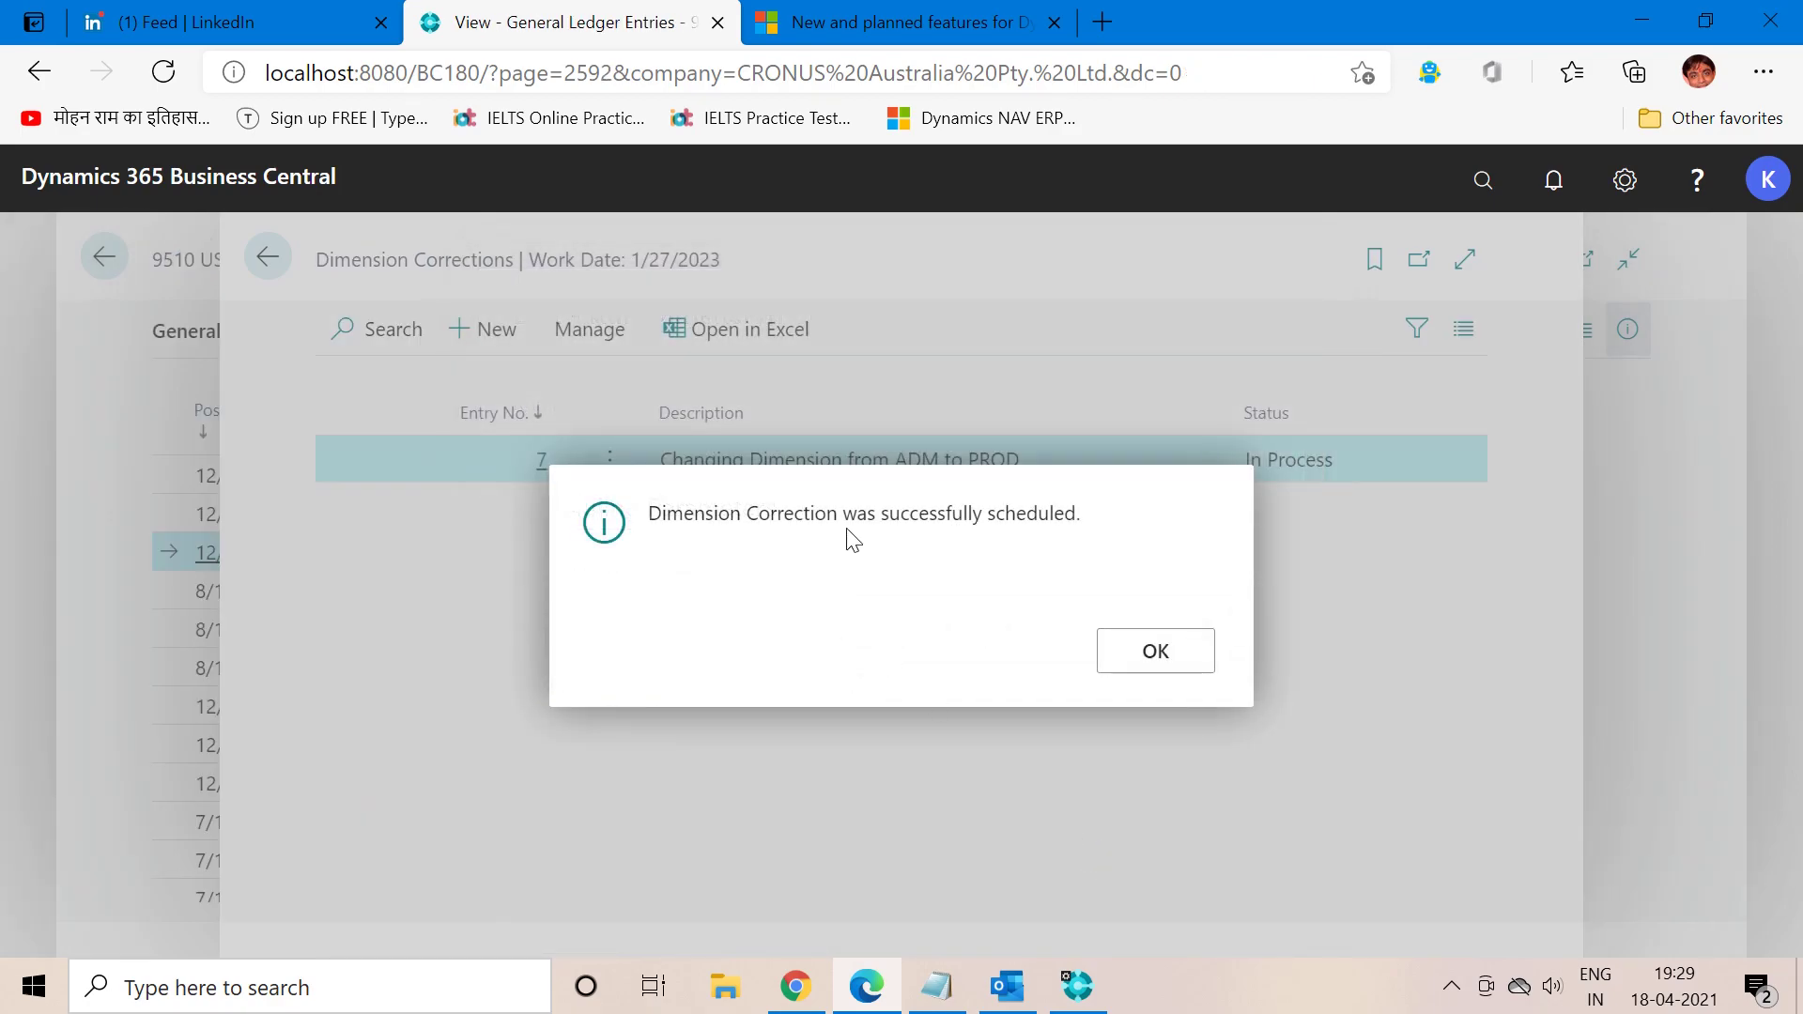
pyautogui.click(1155, 652)
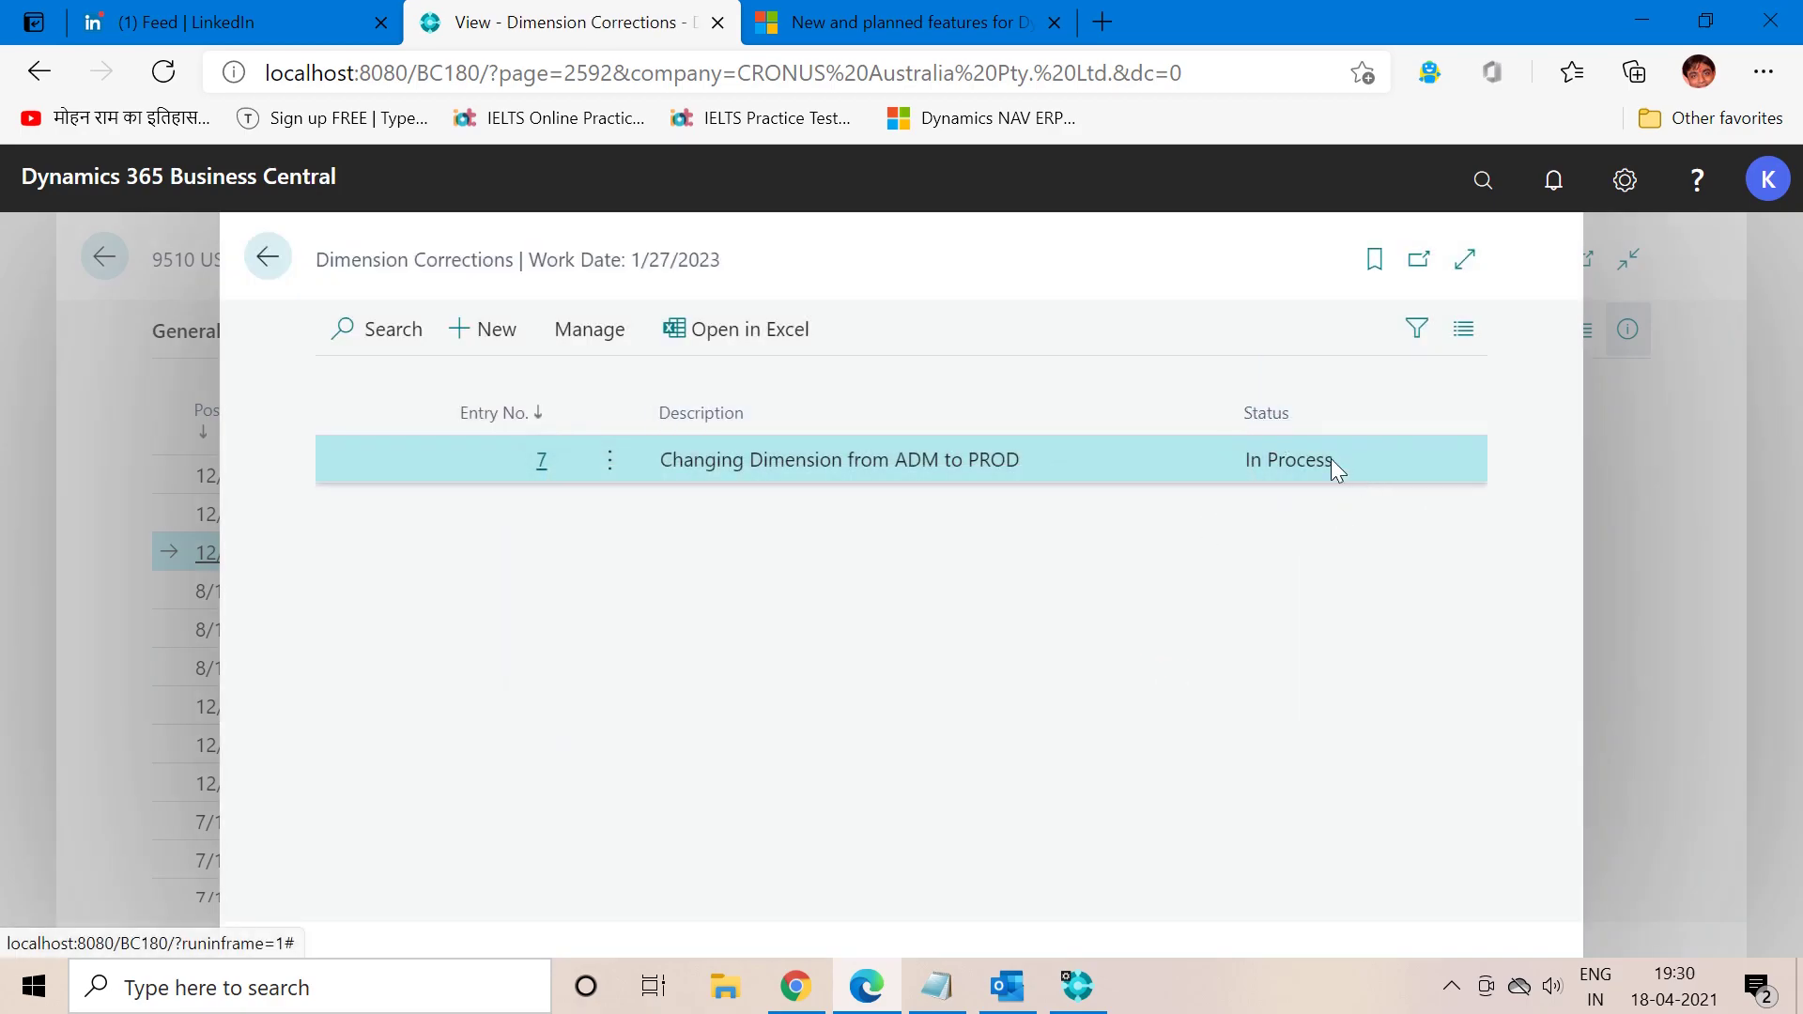
# Return to the general ledger entries, reopen the history of dimension corrections to check the correction's status, and close it
pyautogui.click(264, 273)
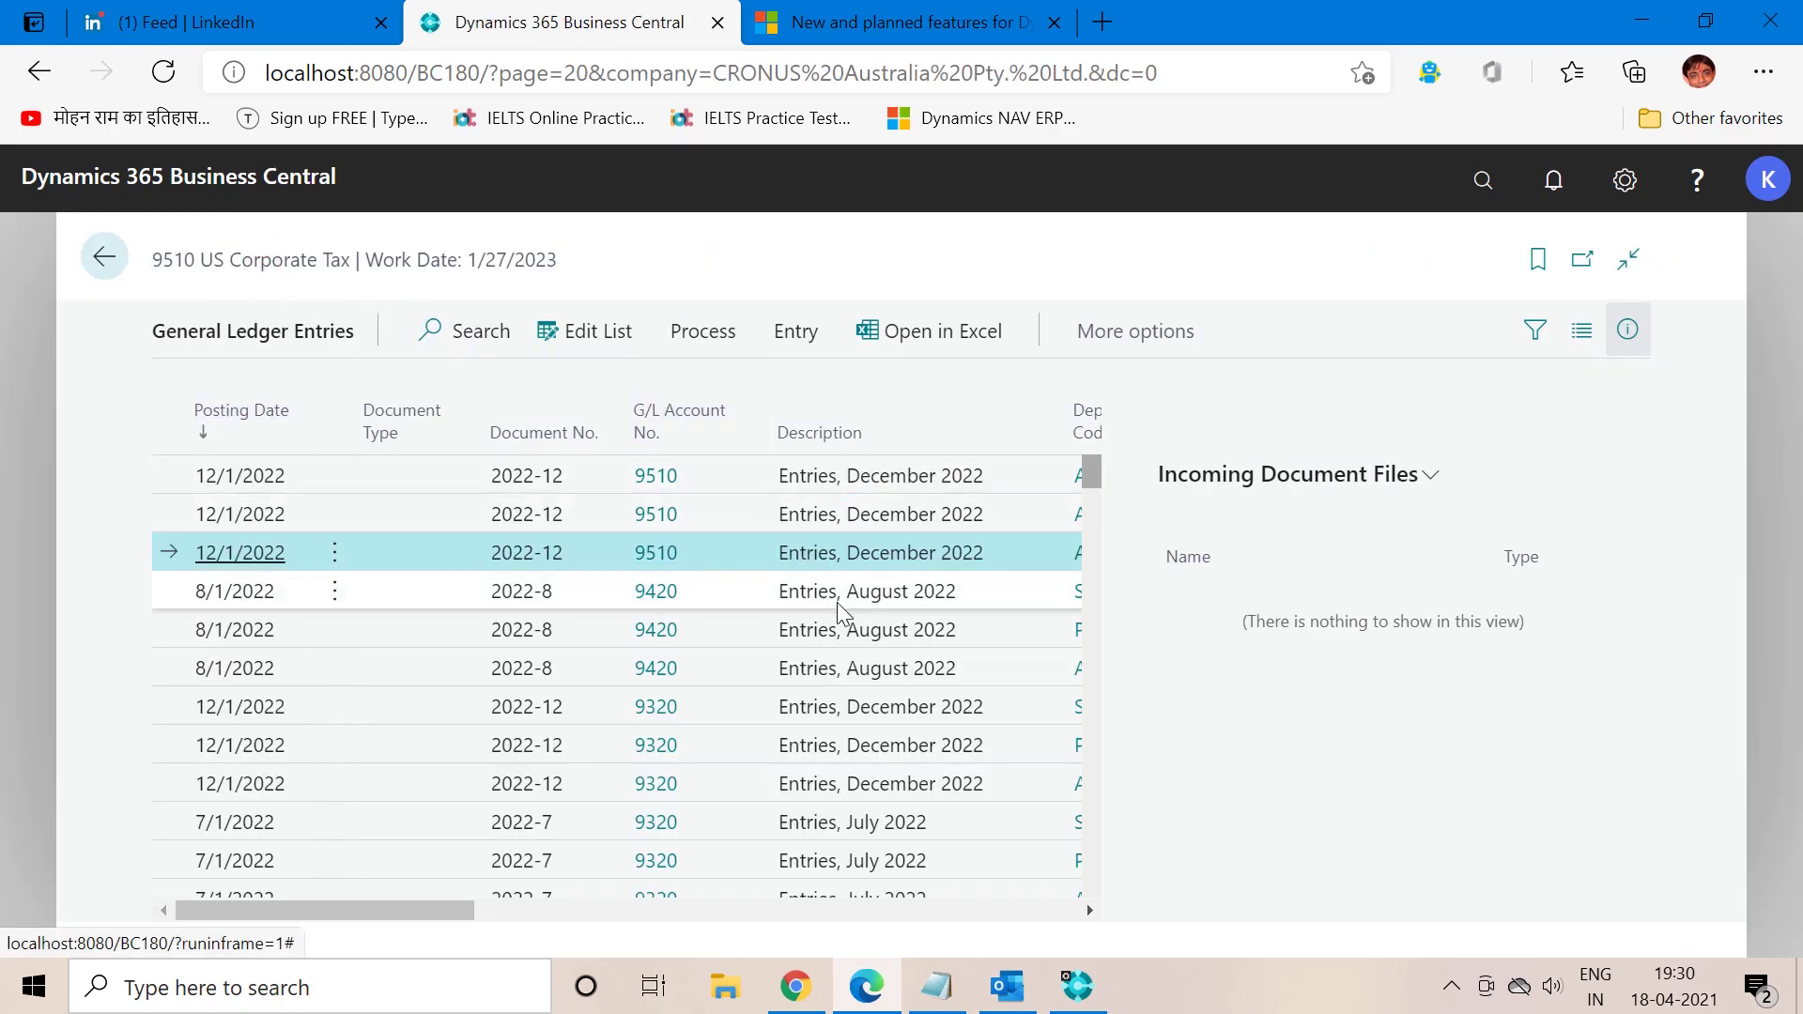
pyautogui.click(800, 340)
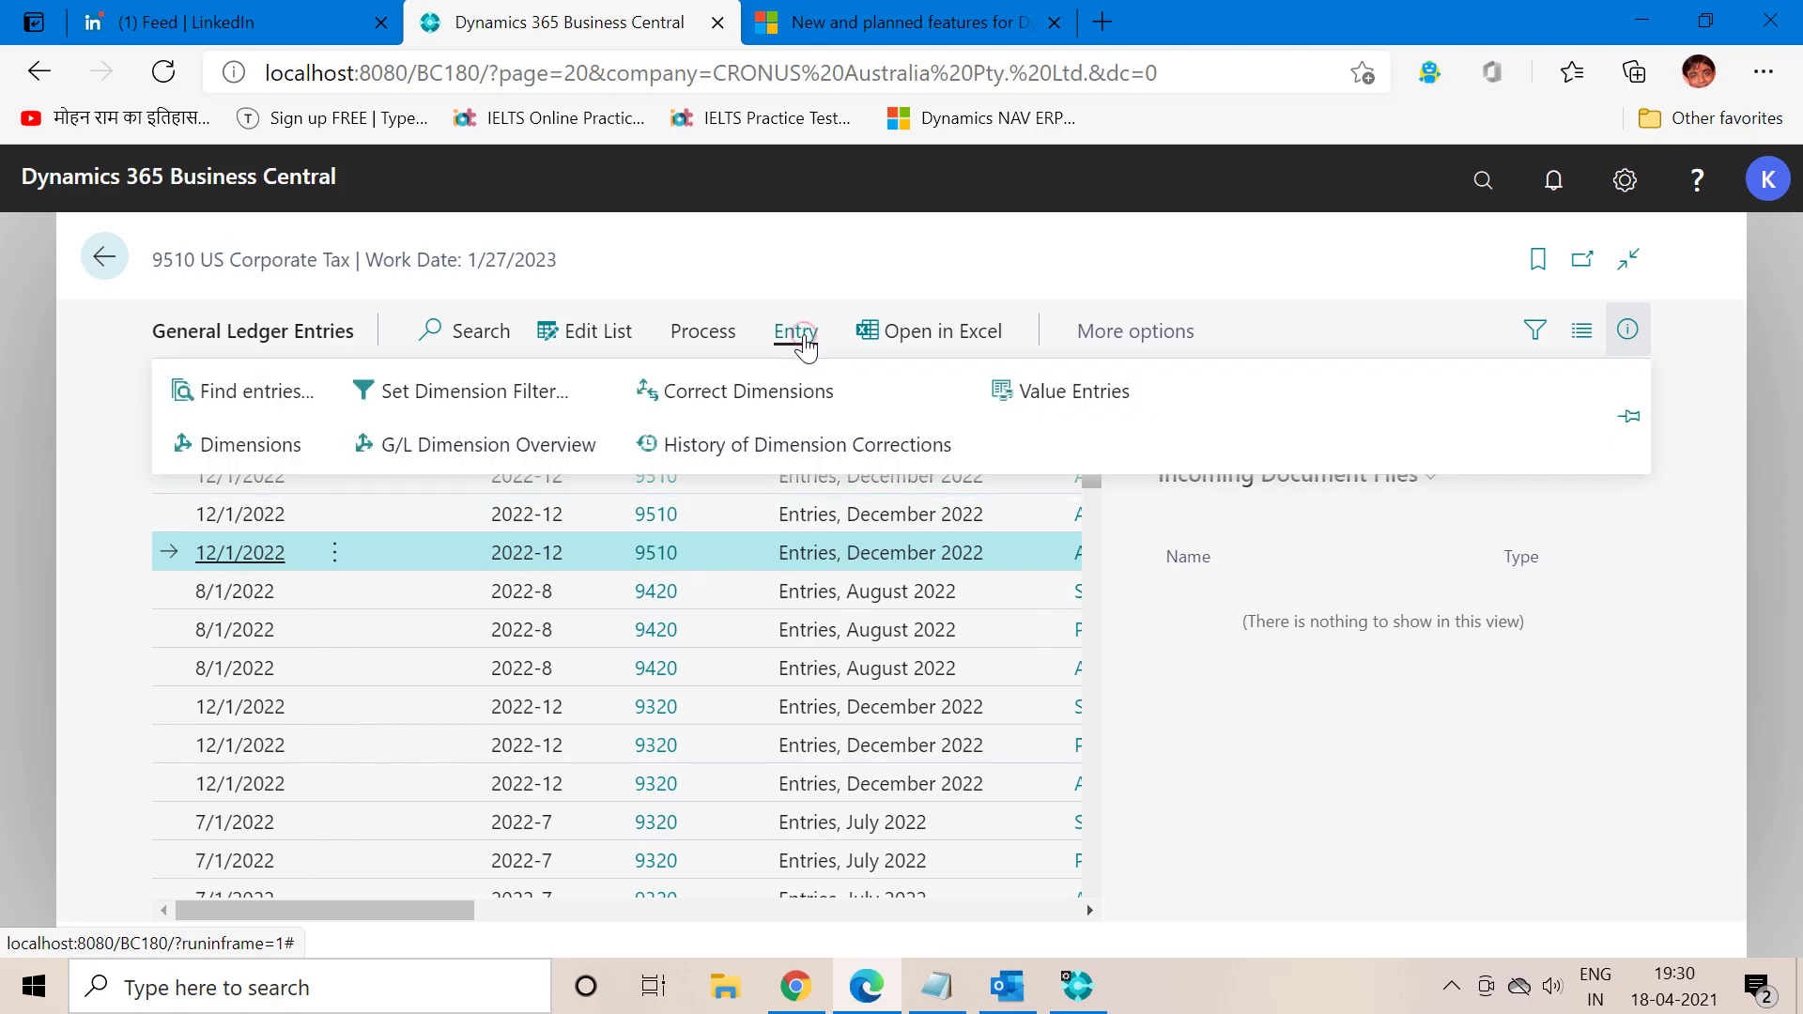
pyautogui.click(782, 444)
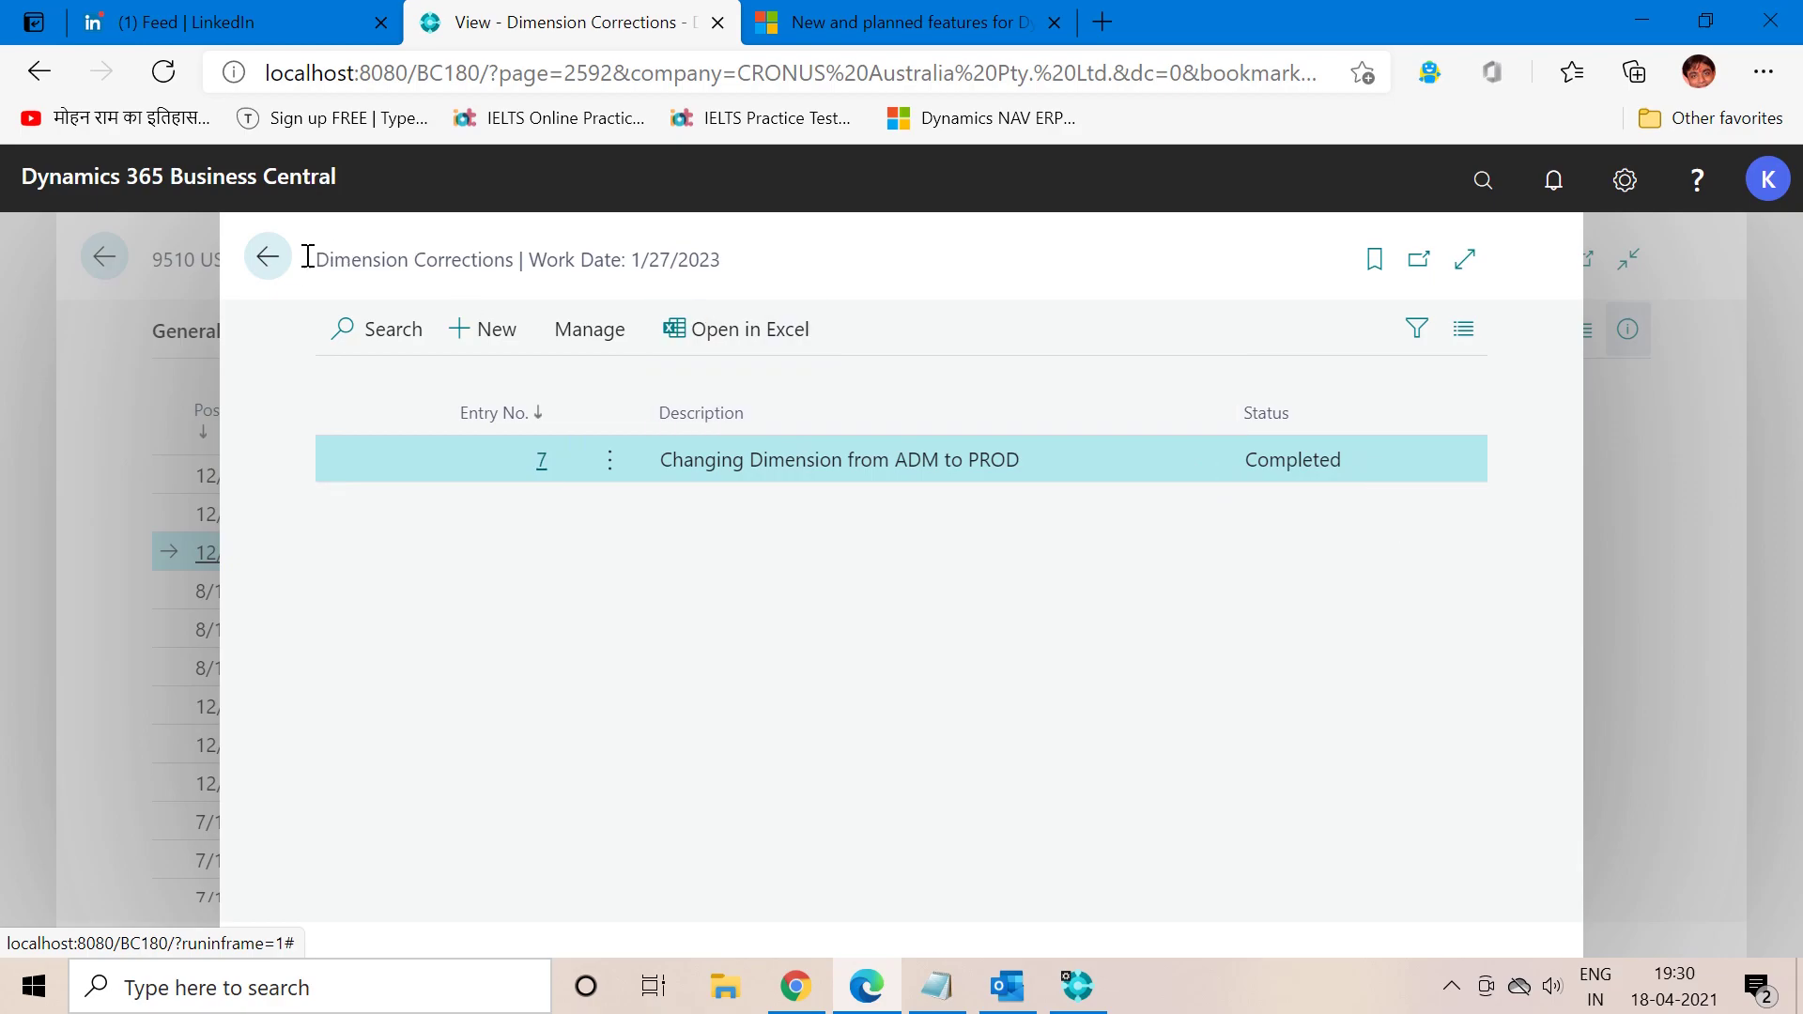
pyautogui.click(267, 256)
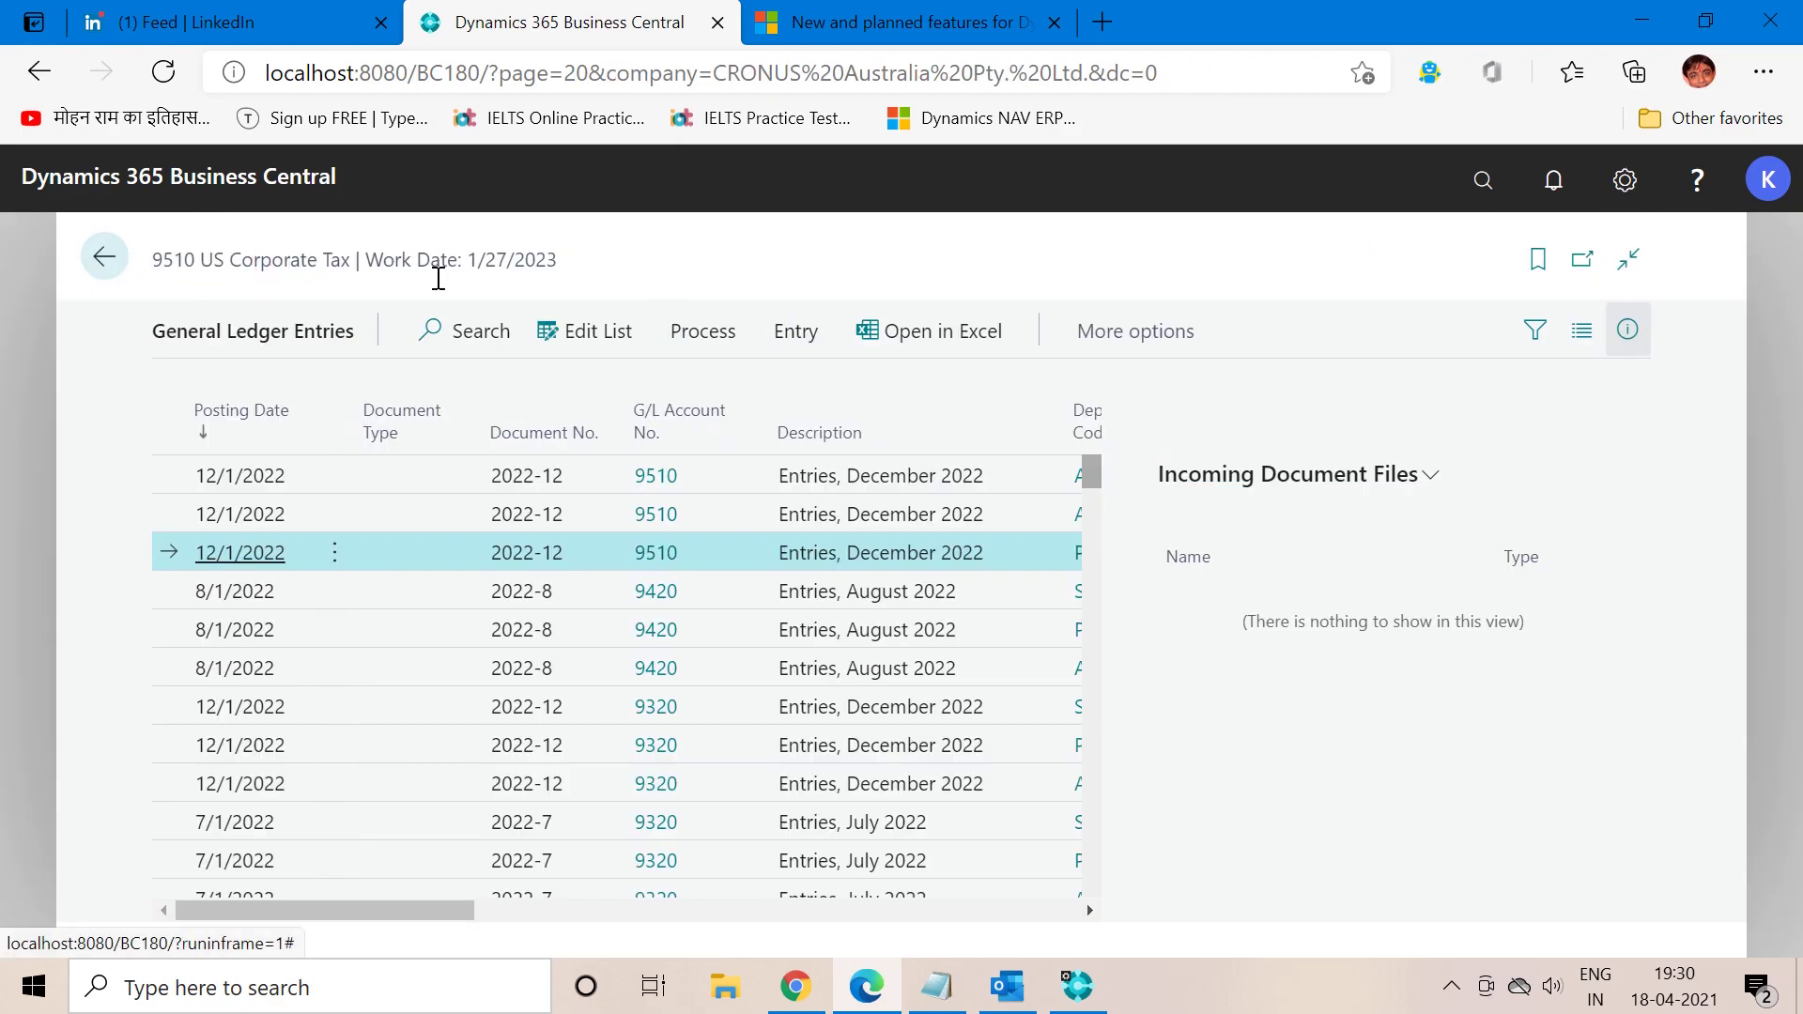
# View the dimension set entries of the corrected G/L account 9510 entry to check its department, and close them
pyautogui.click(793, 355)
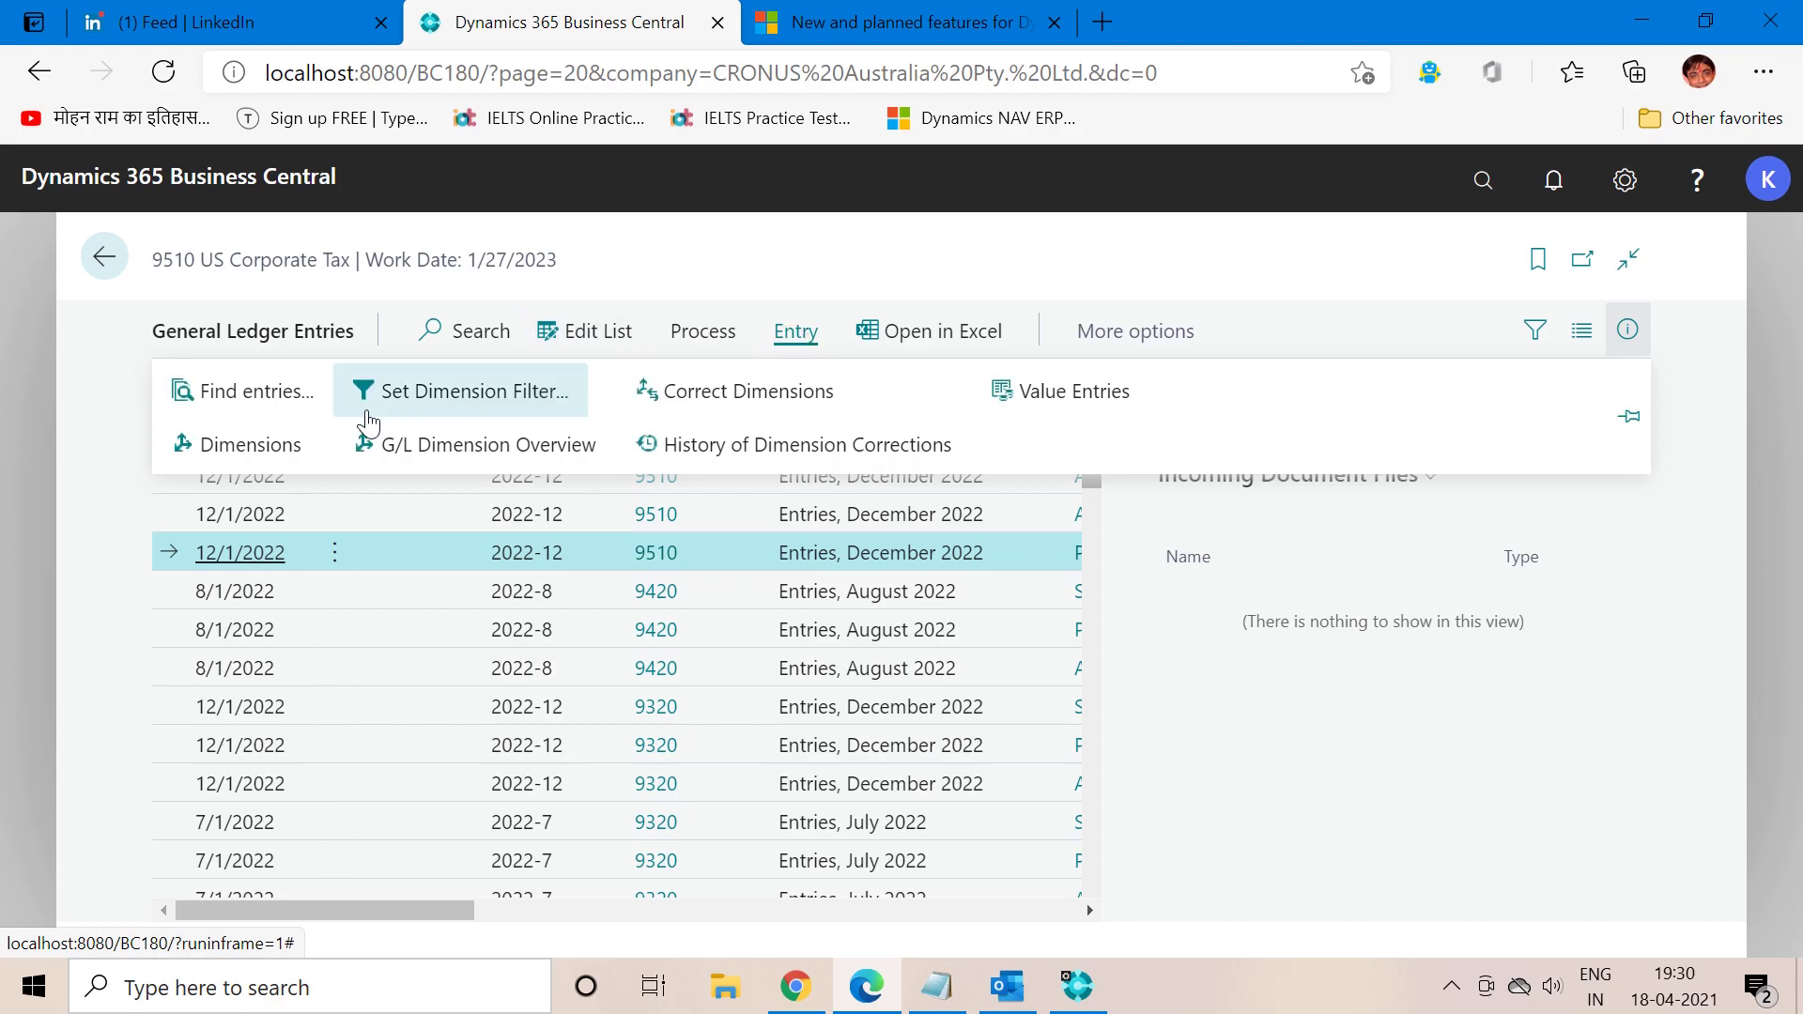
pyautogui.click(287, 450)
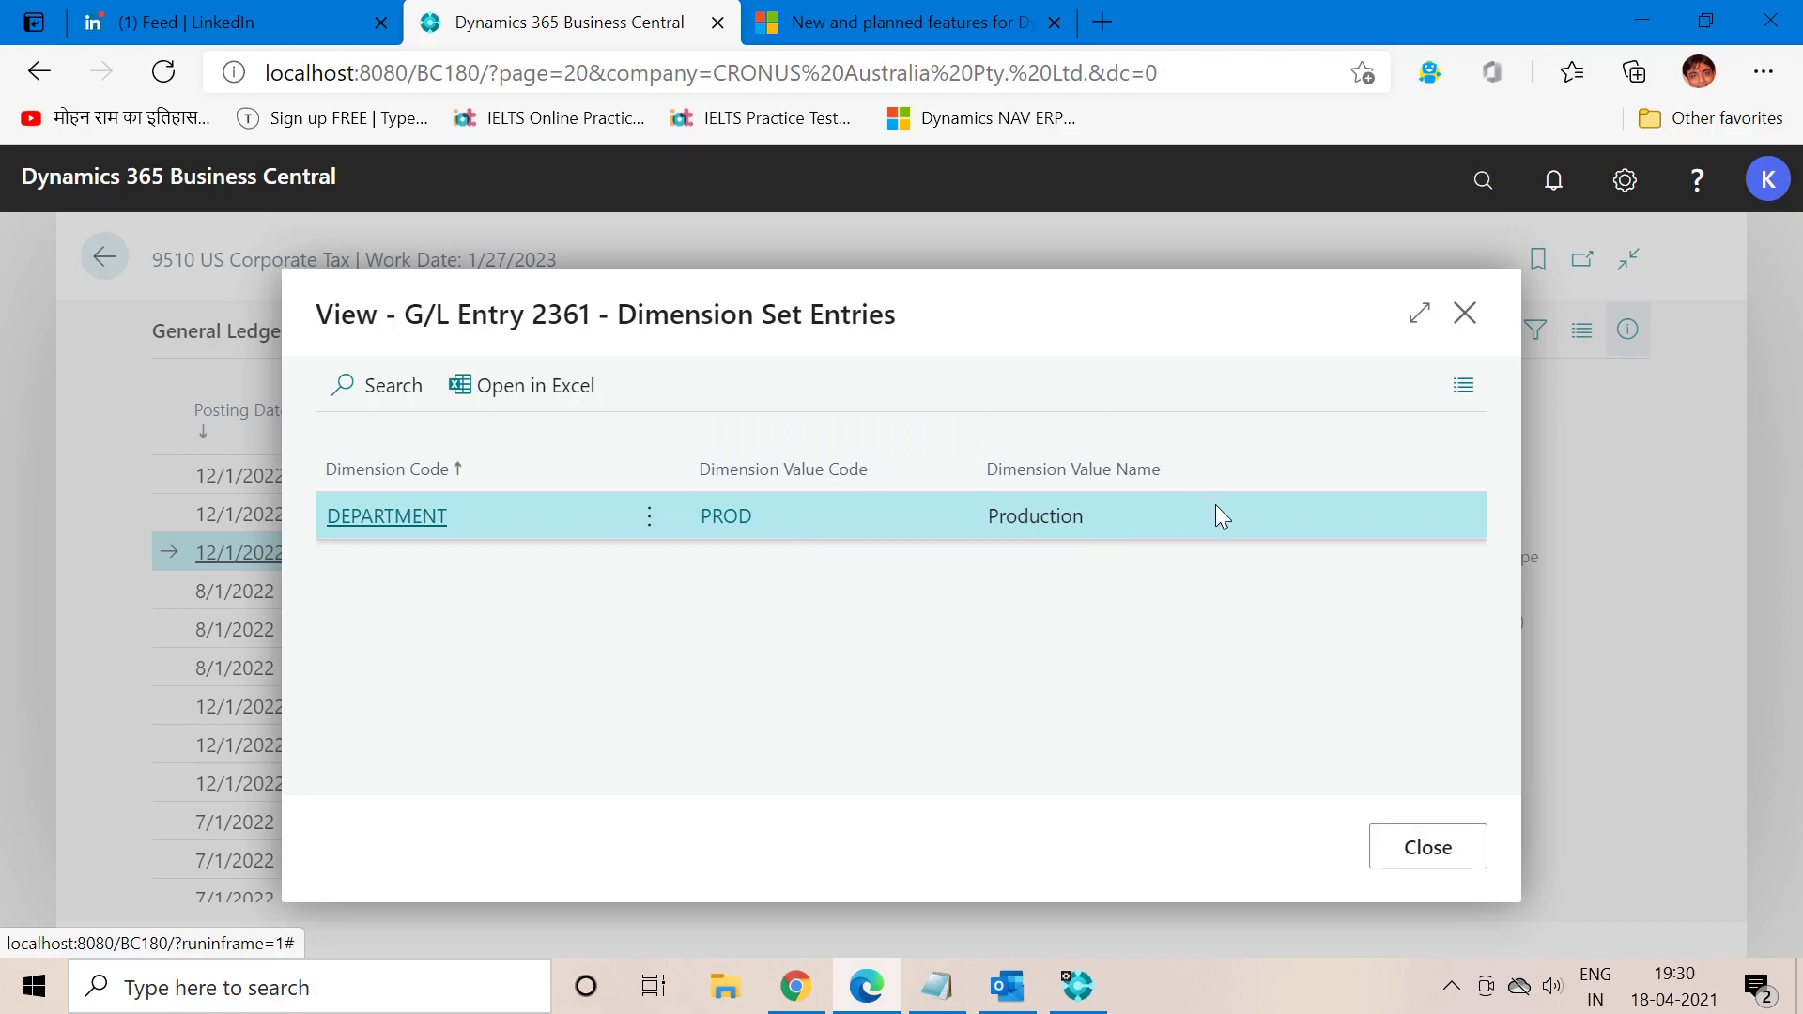
pyautogui.click(1389, 851)
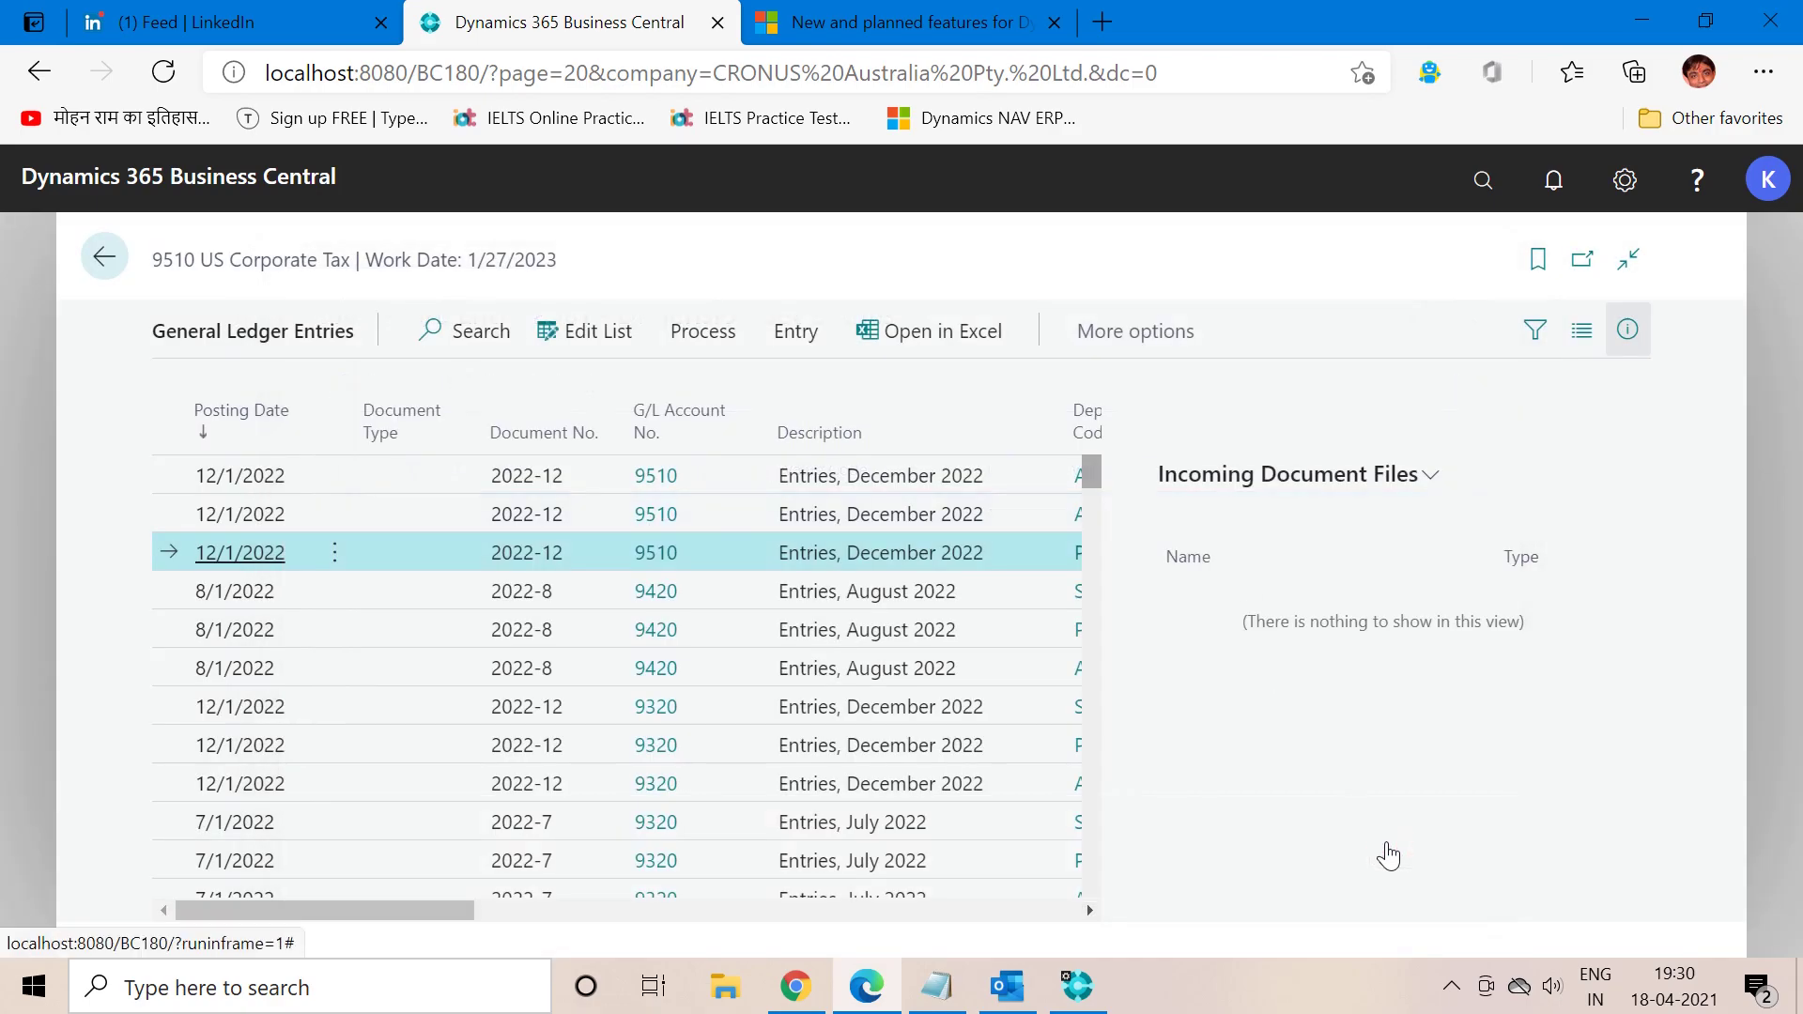
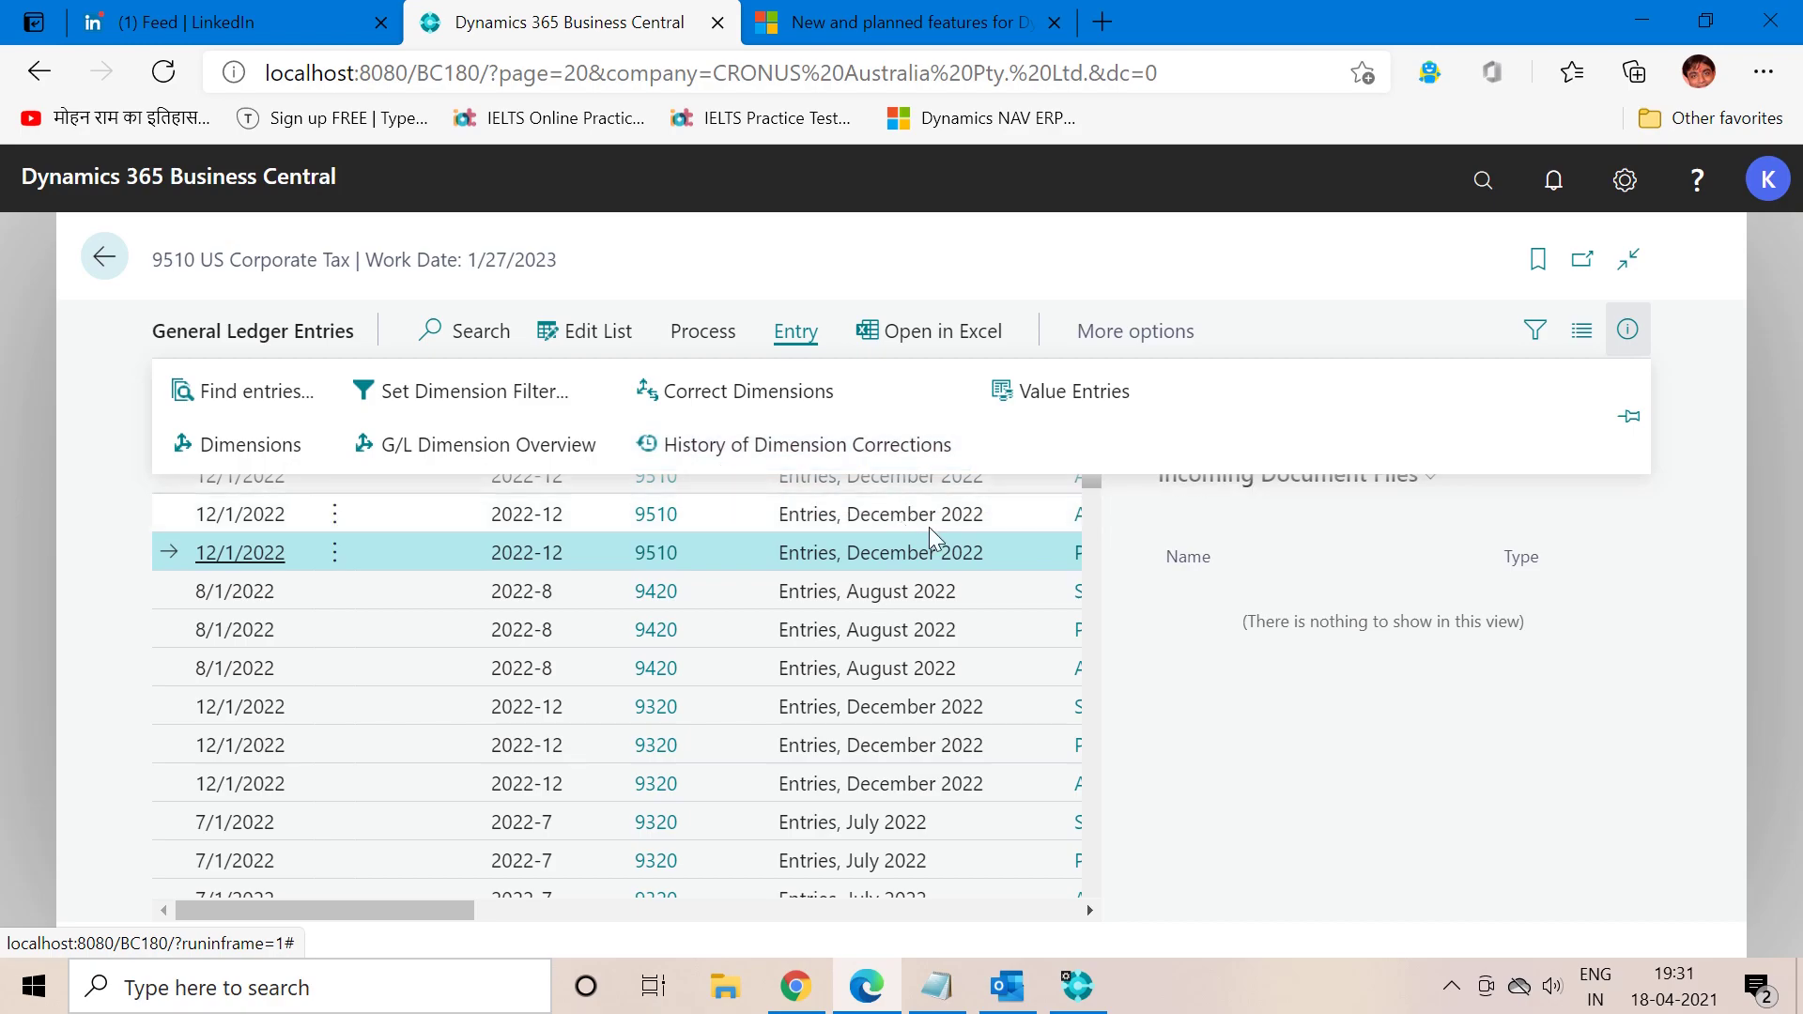
# Check the release plan's list of new application features, then return to Business Central and leave the general ledger entries
pyautogui.click(951, 17)
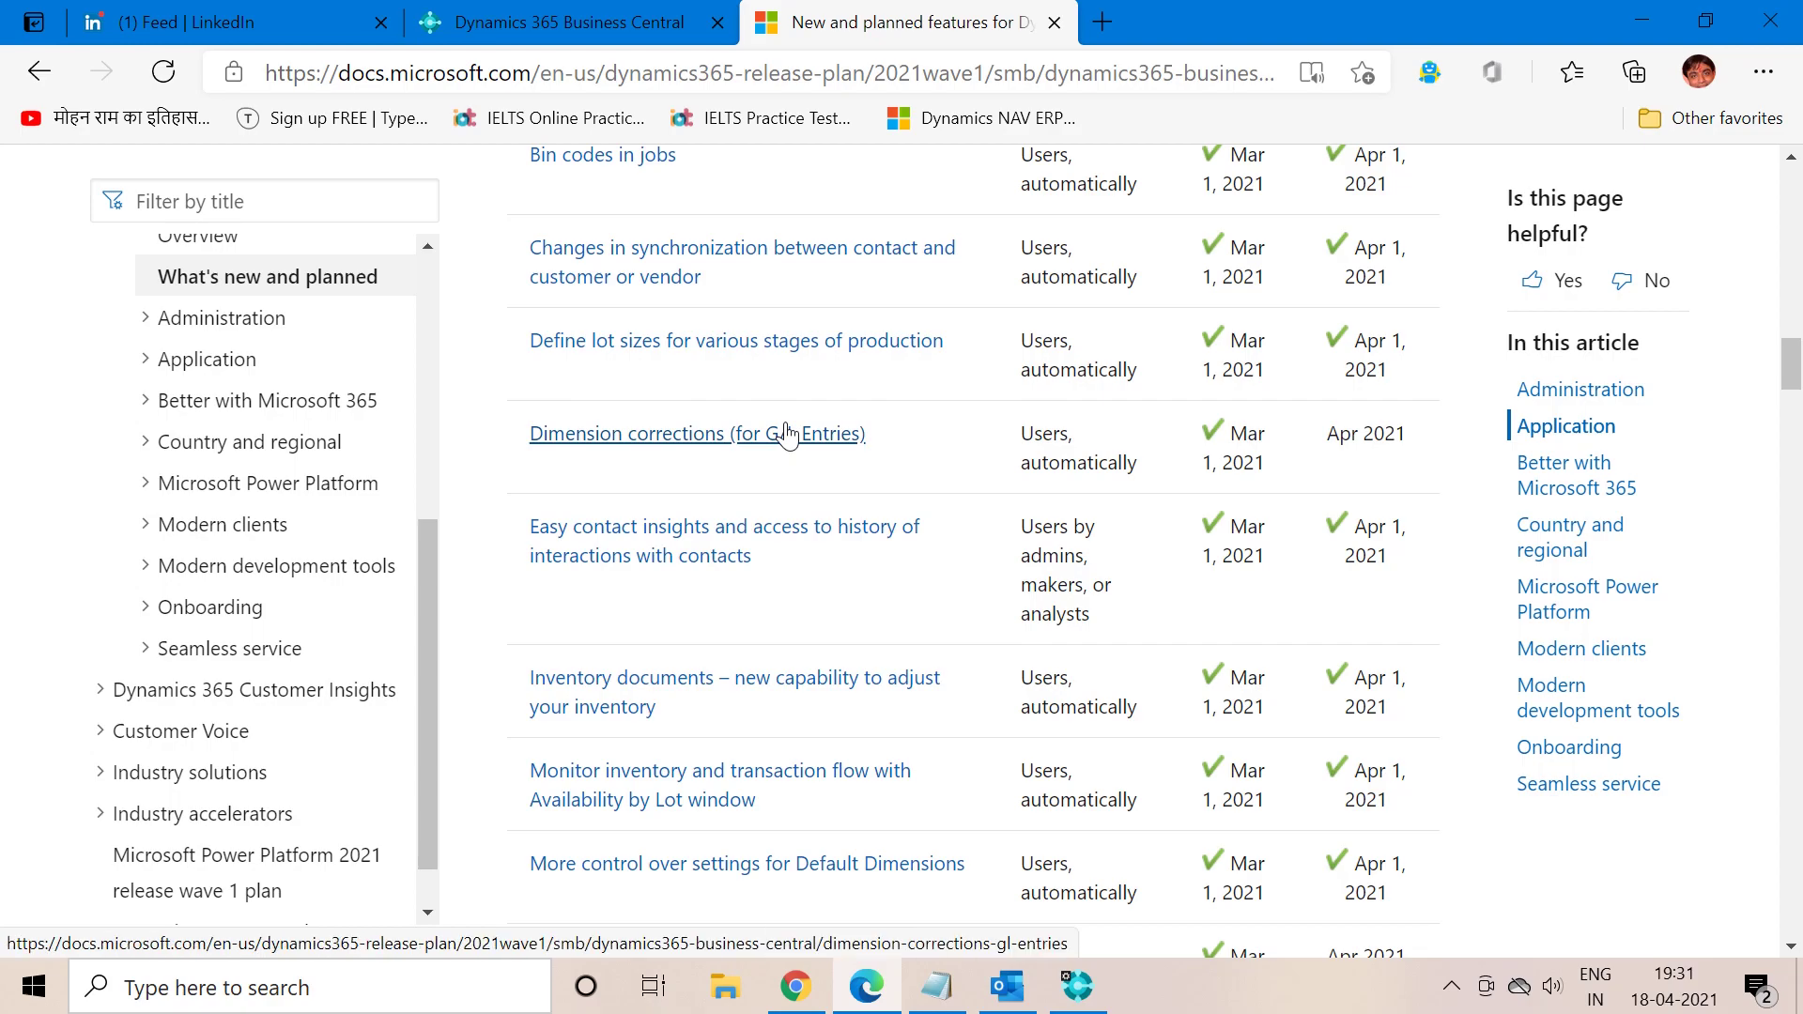
pyautogui.click(568, 16)
pyautogui.click(105, 257)
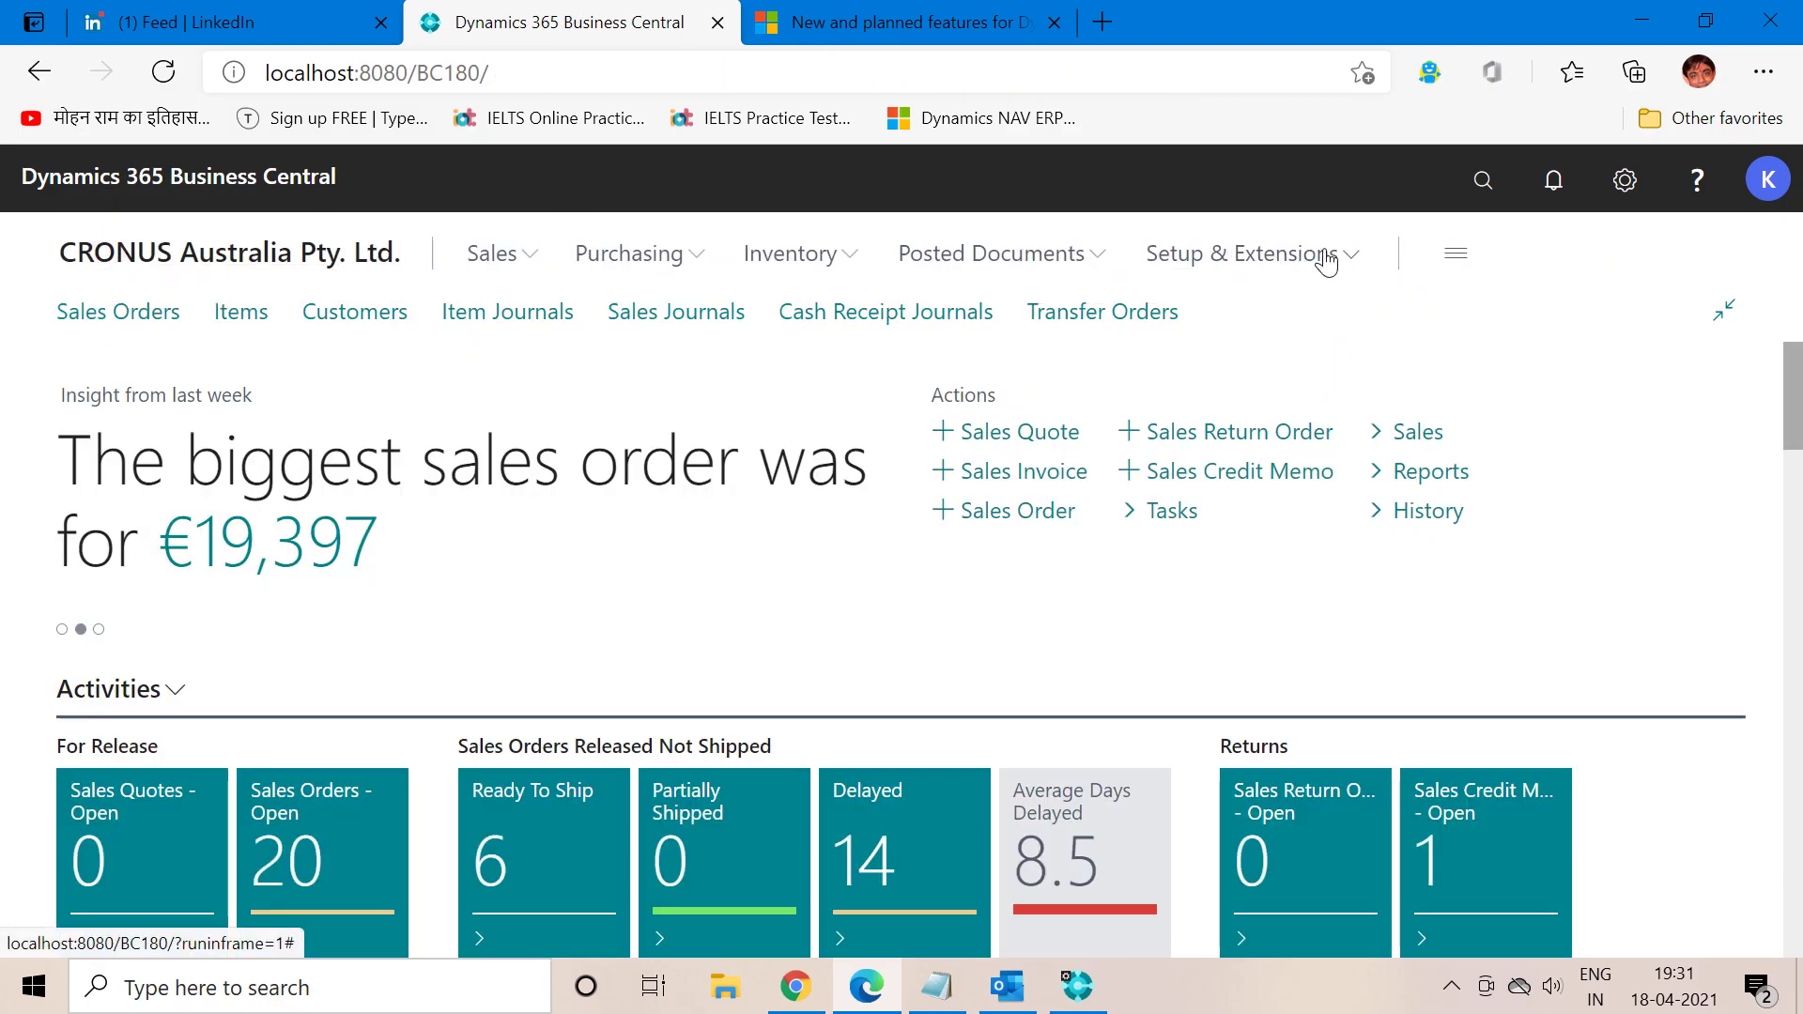
# Search Business Central for "inventory rec" and open the Inventory Receipts list
pyautogui.click(1482, 193)
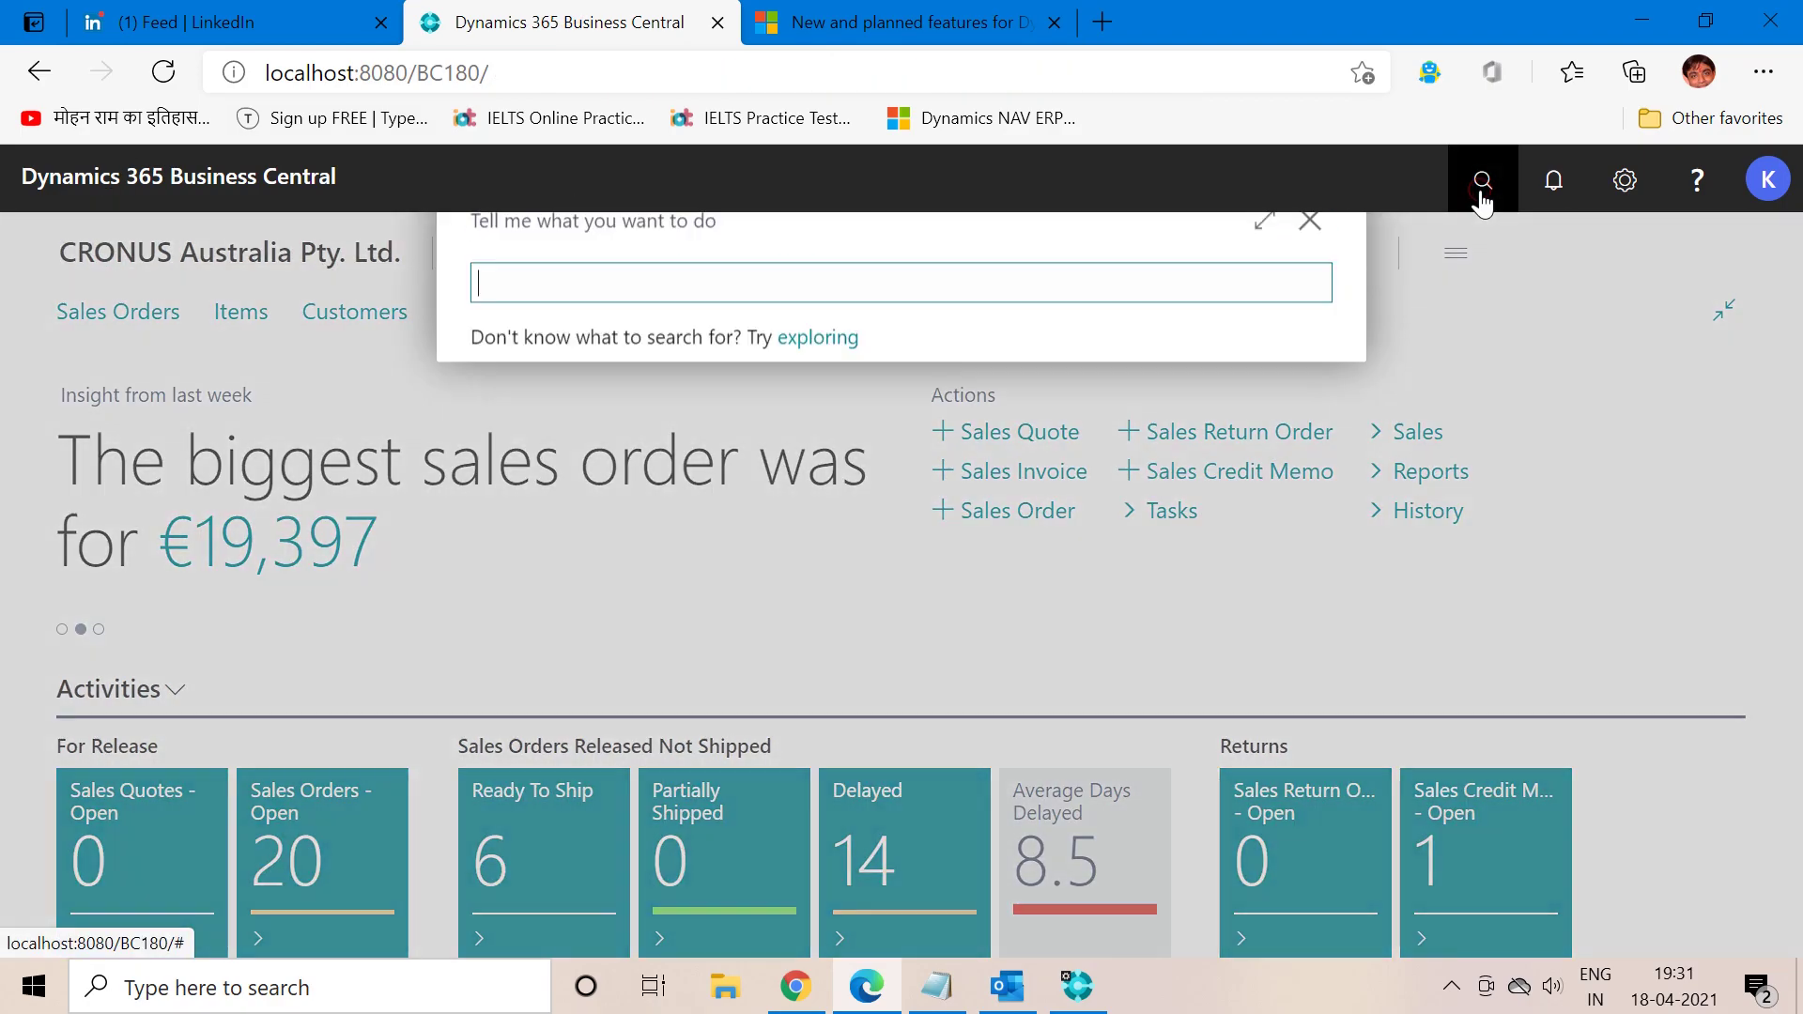
pyautogui.write('inventory')
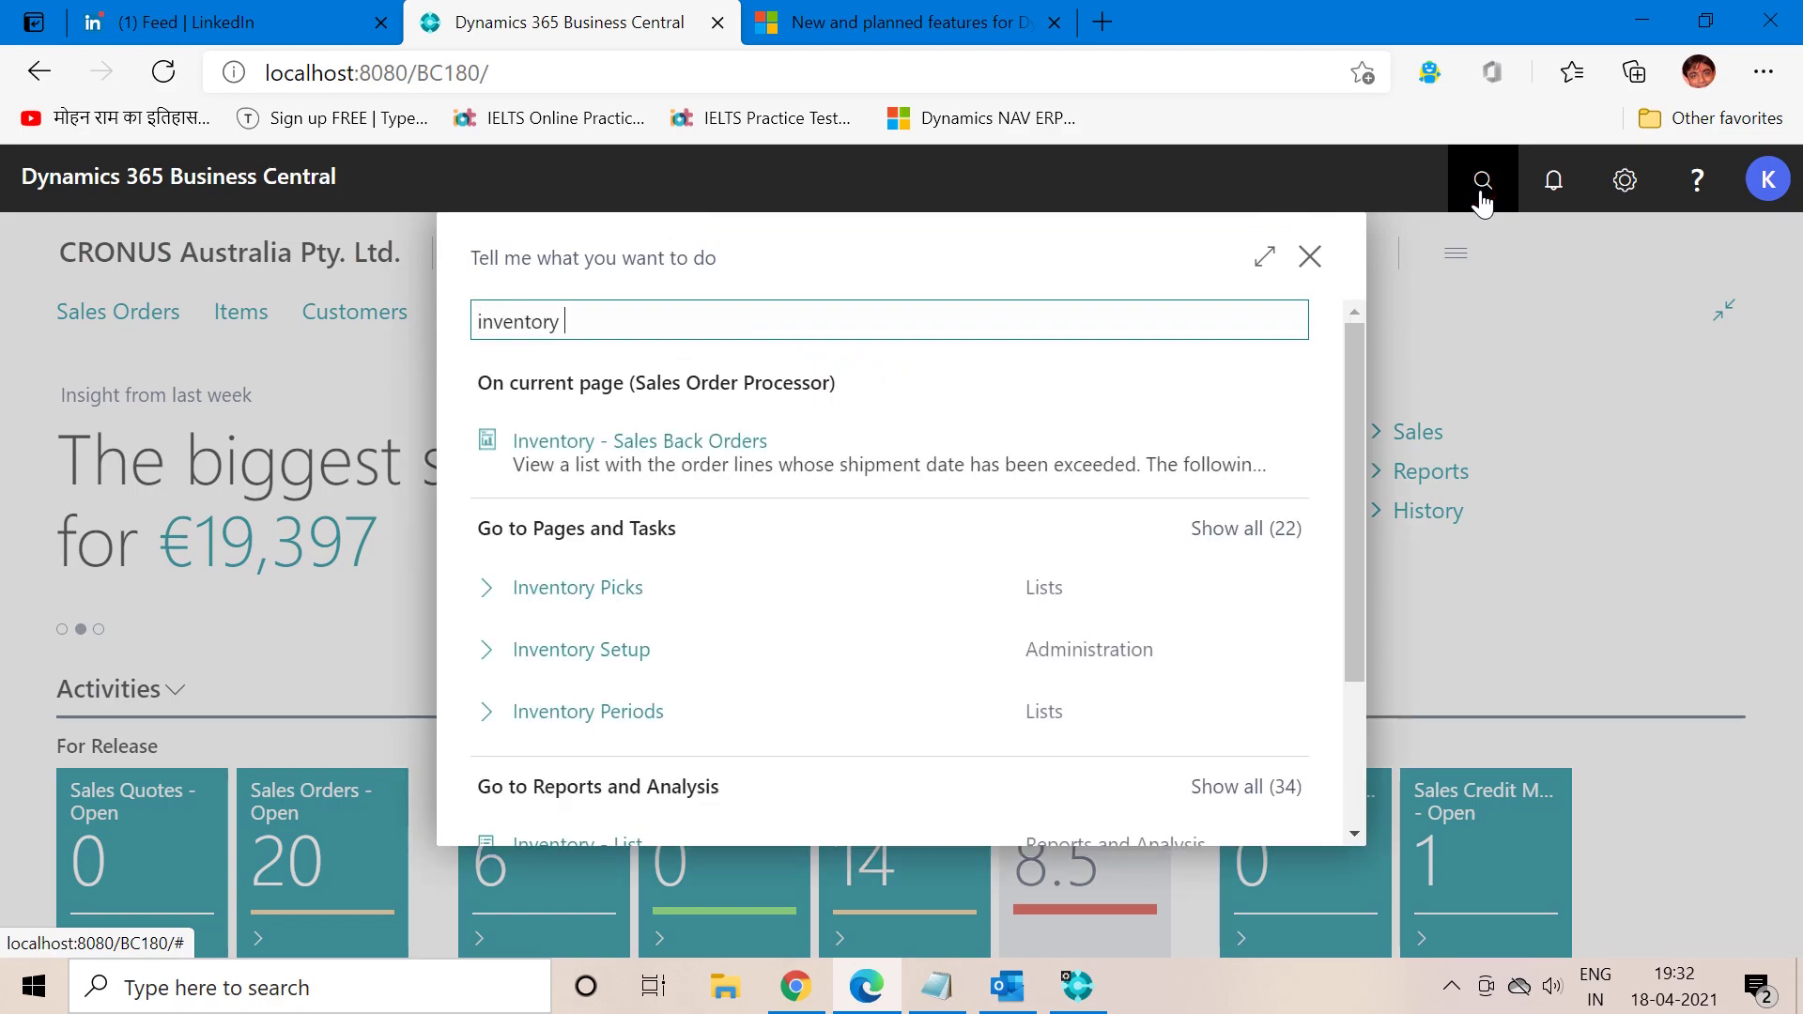
pyautogui.write(' rec')
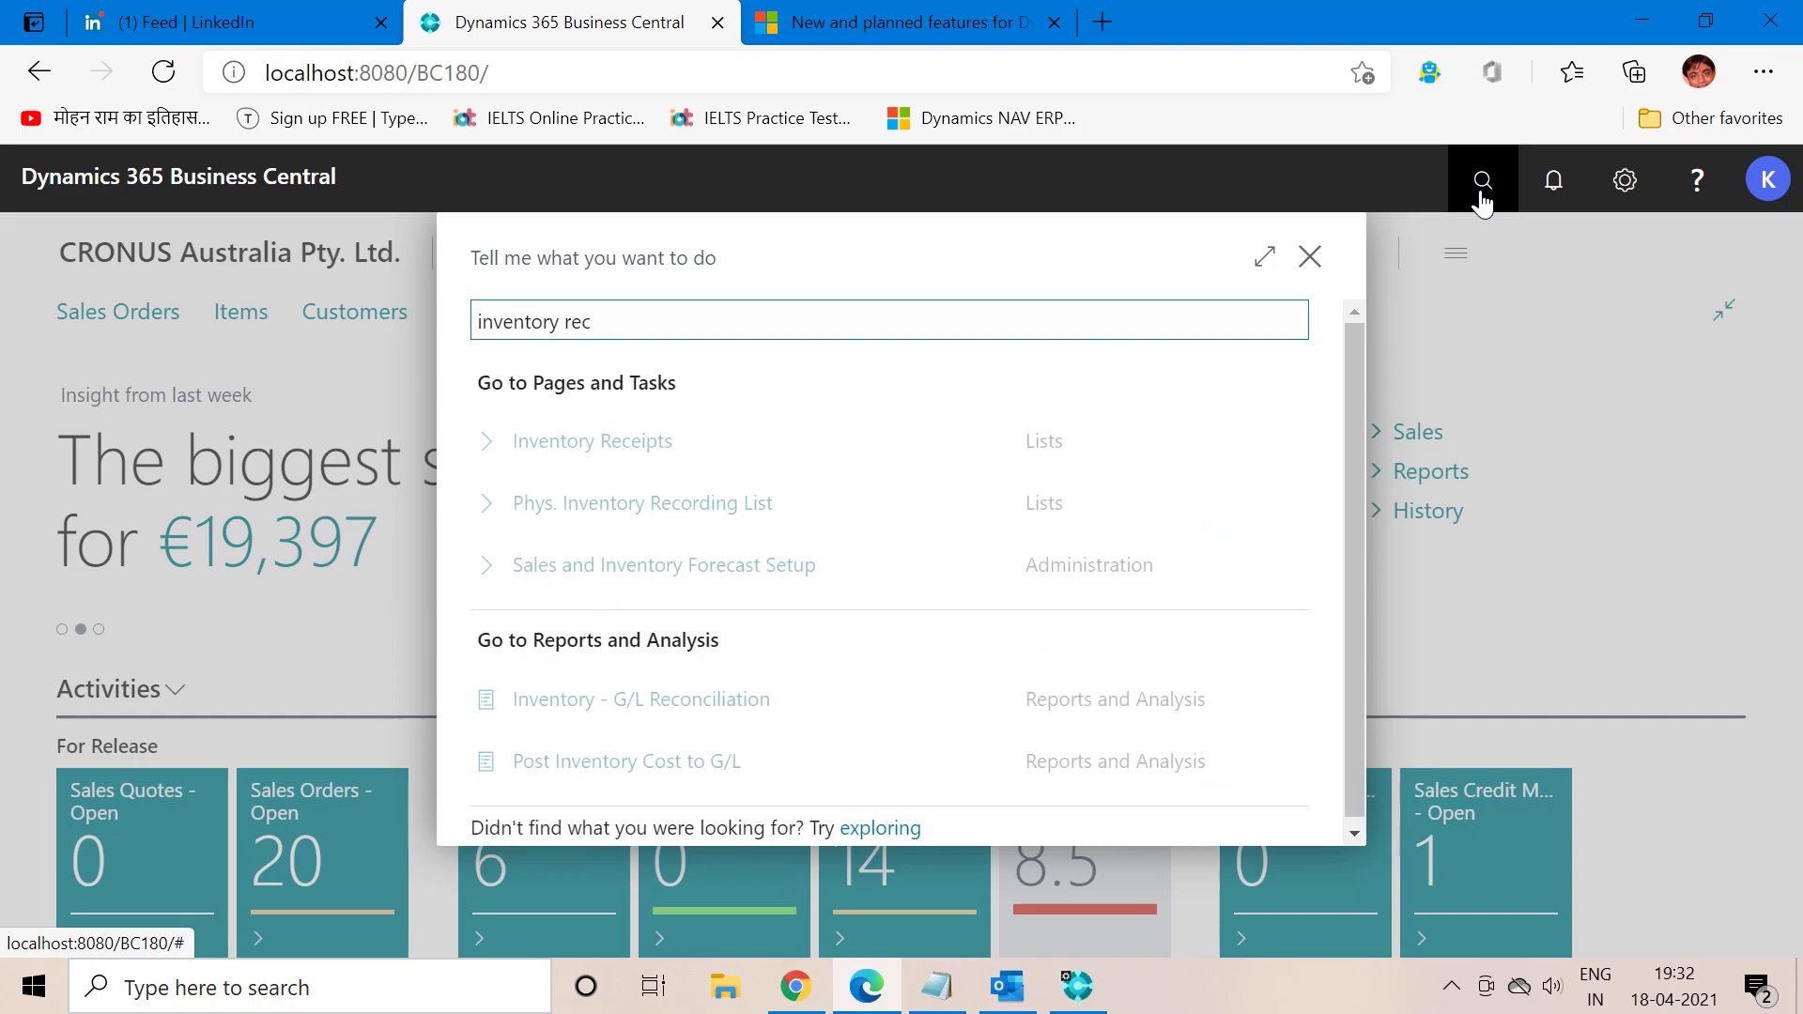
pyautogui.press('Down')
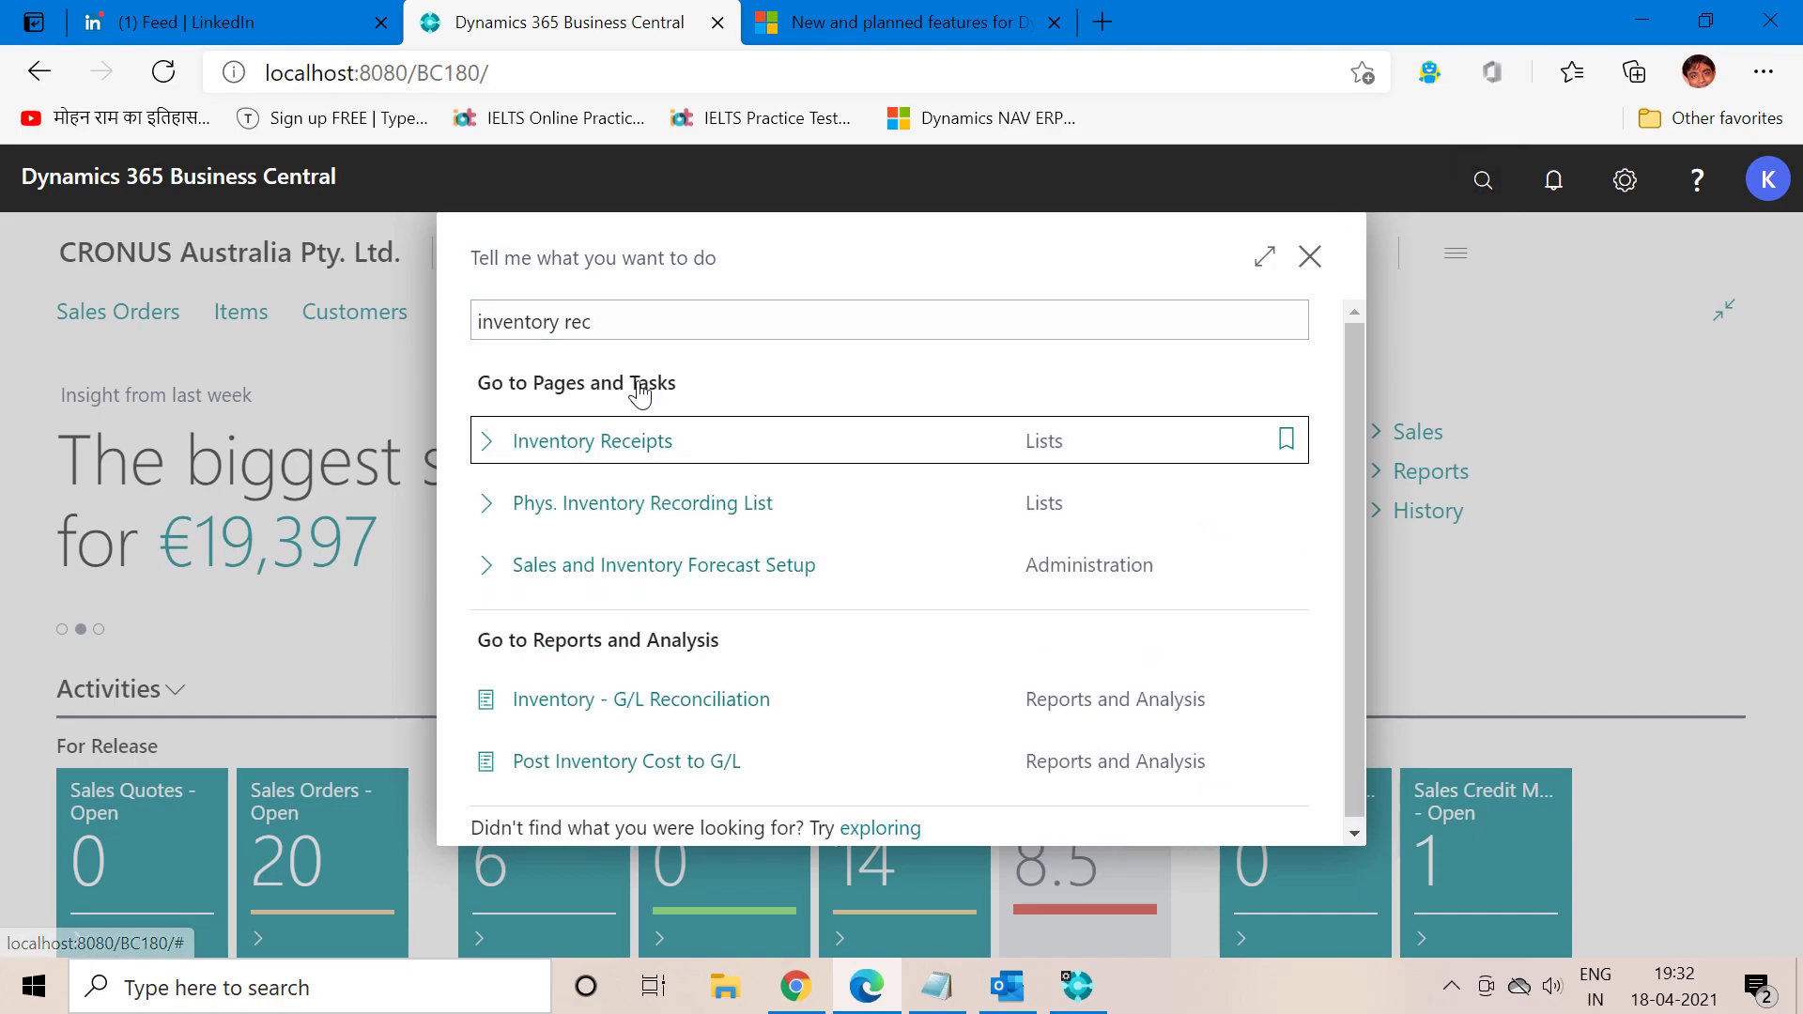
pyautogui.click(602, 443)
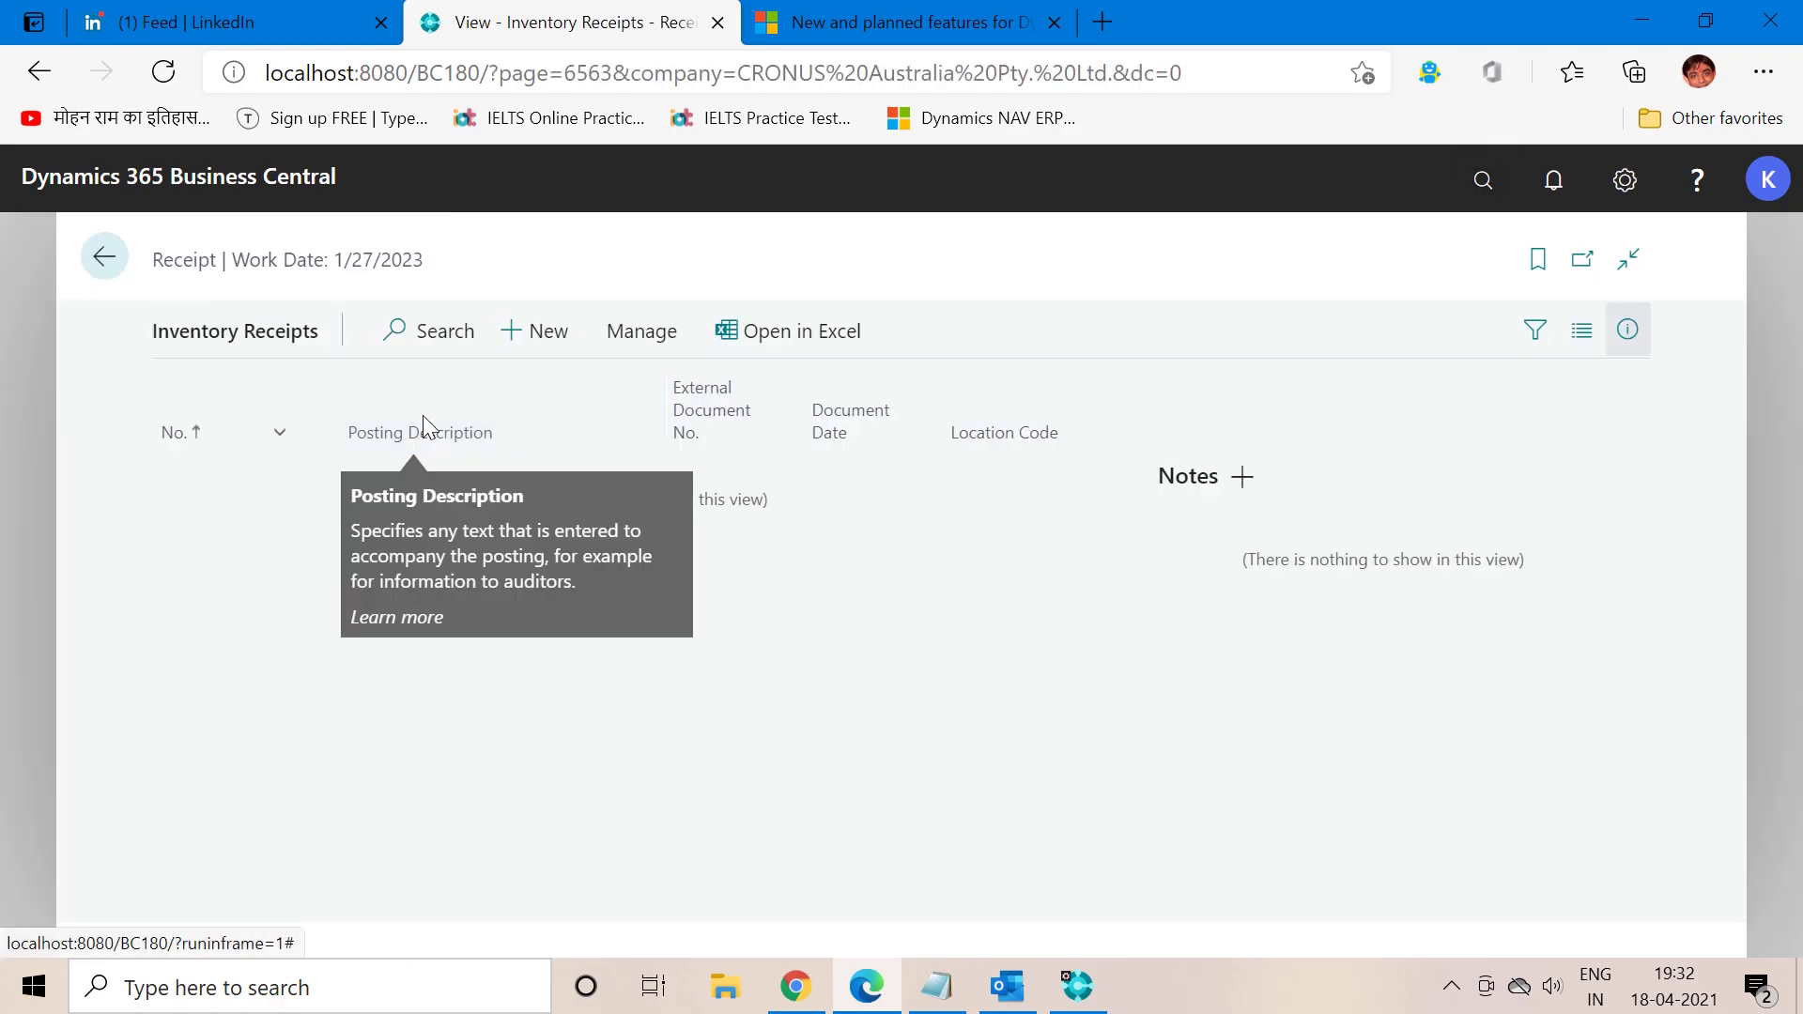
# Open a new blank inventory receipt, review its General fields and Lines section, and return to the home page
pyautogui.click(521, 337)
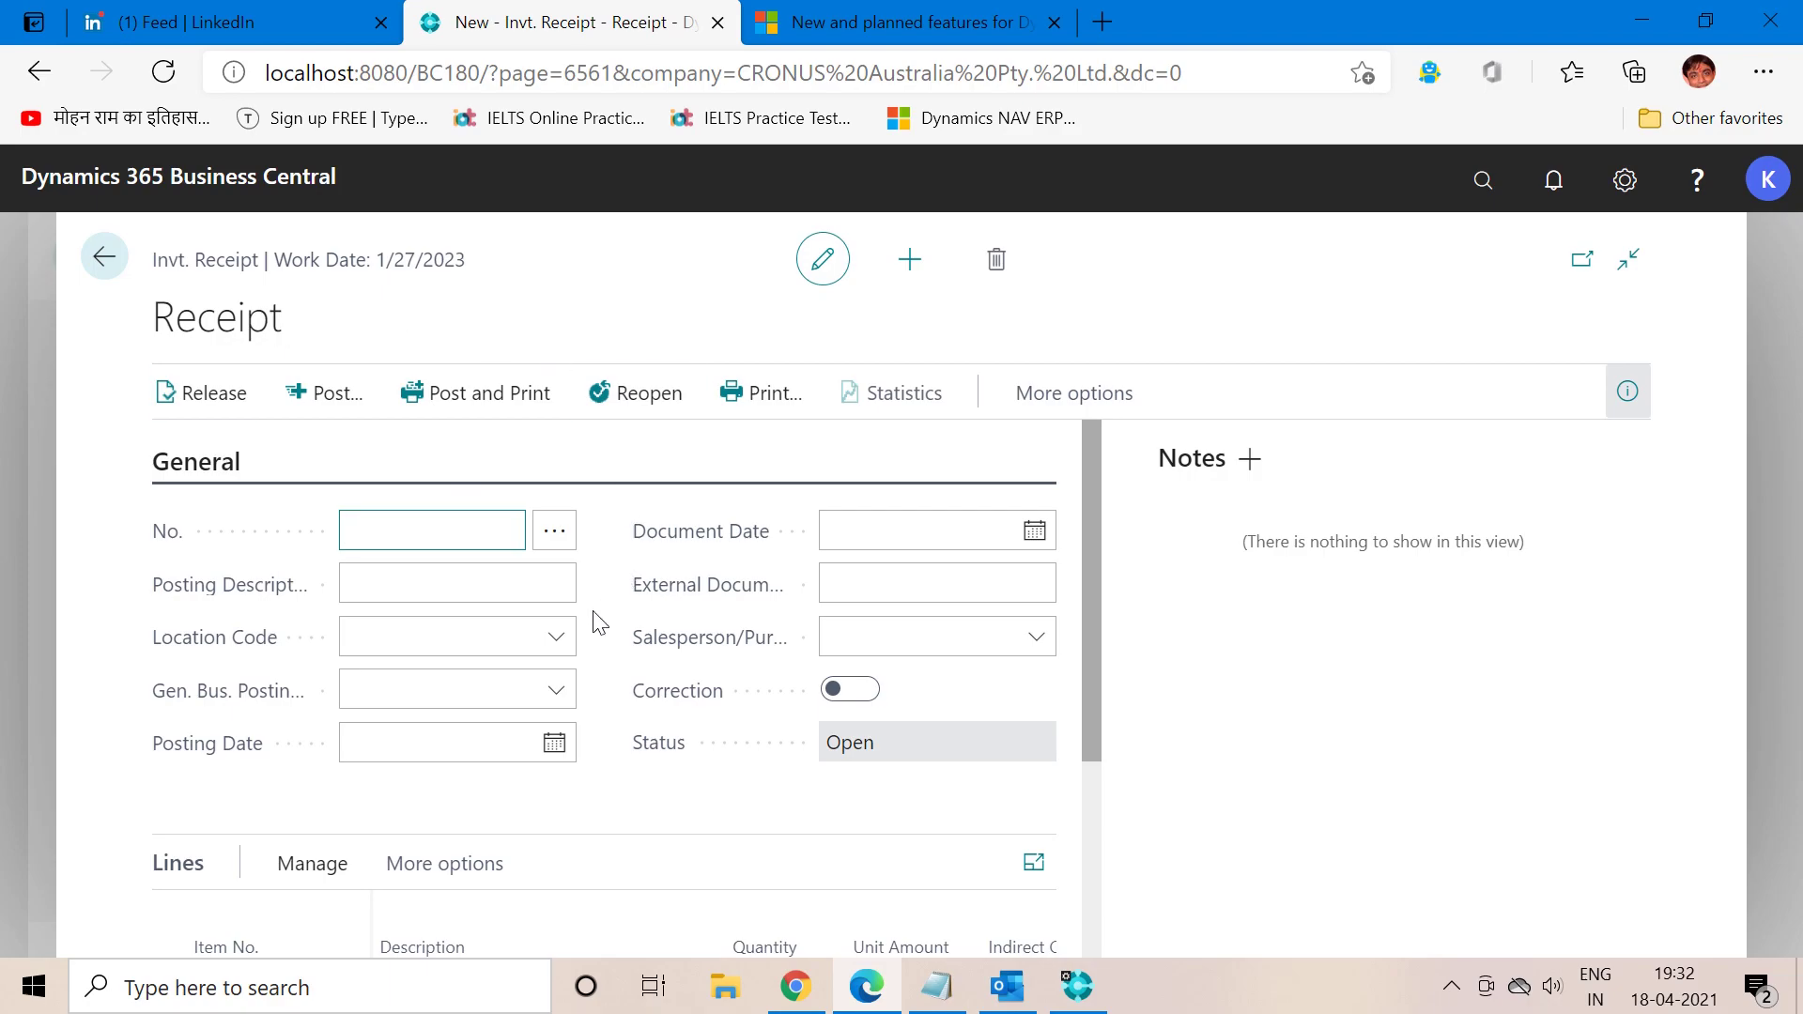
pyautogui.scroll(-2, 599, 623)
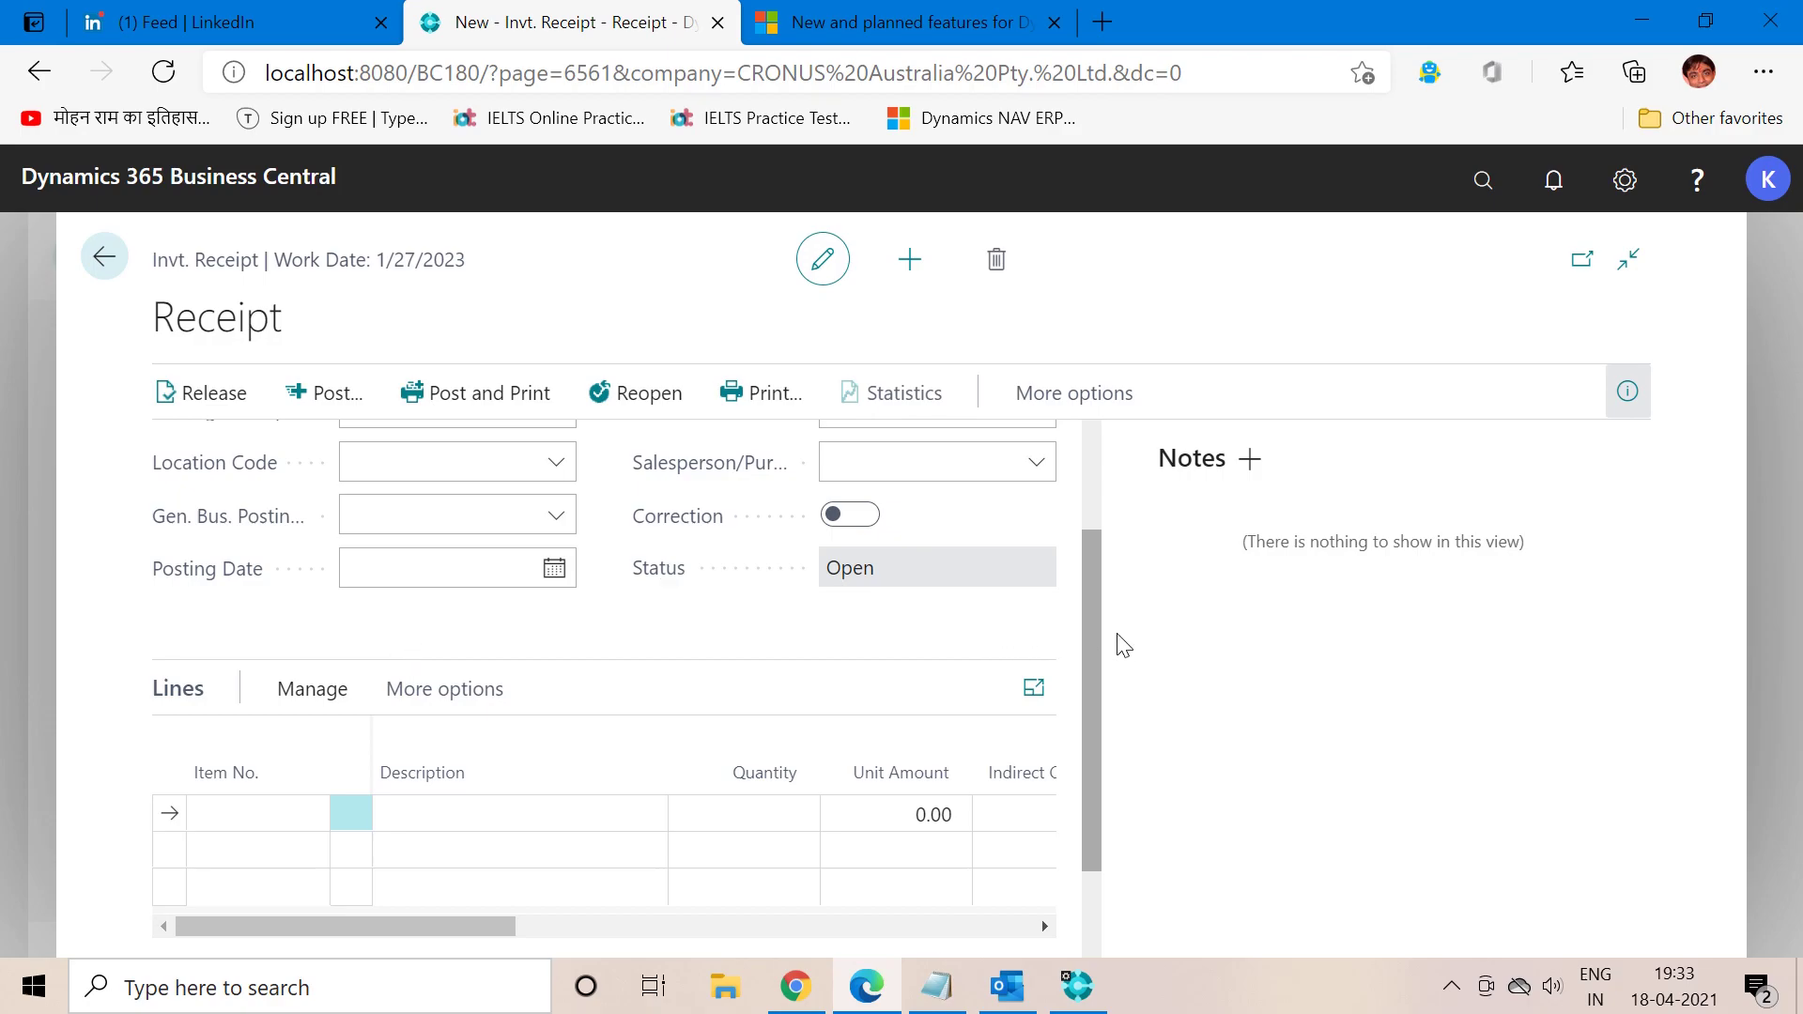
pyautogui.moveTo(1098, 632); pyautogui.dragTo(1102, 497)
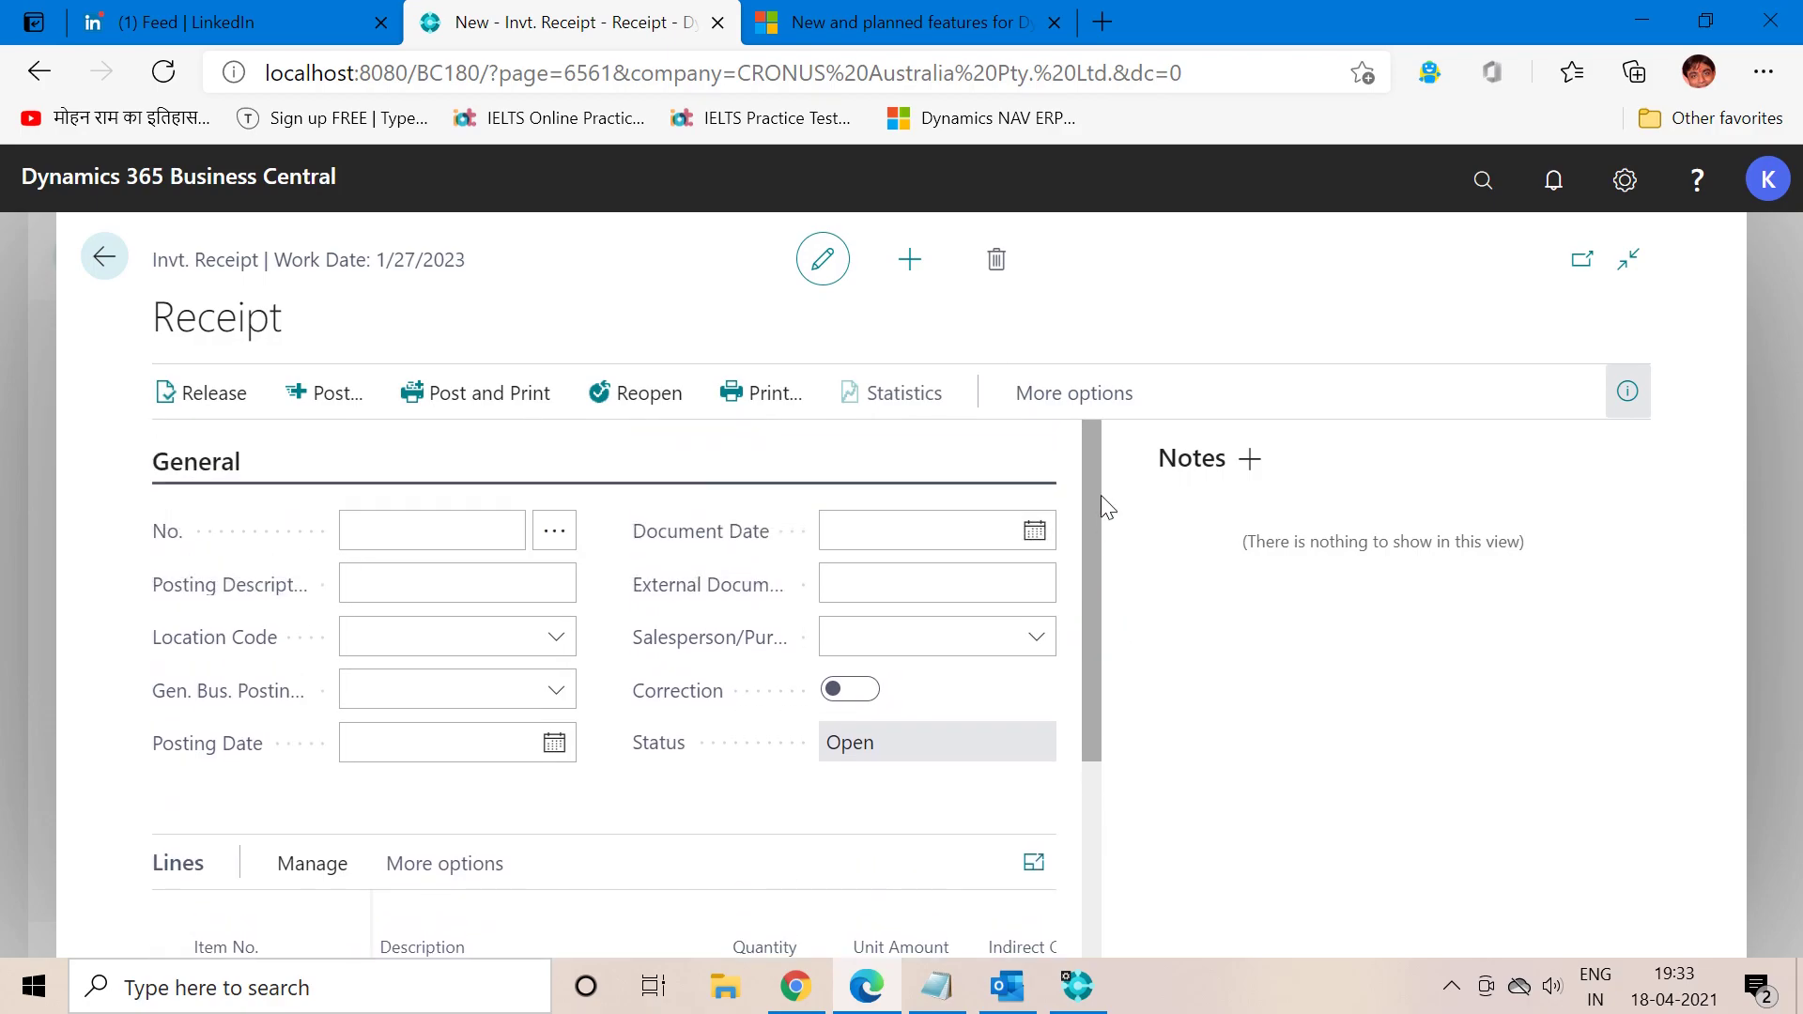
pyautogui.moveTo(1101, 494); pyautogui.dragTo(1097, 538)
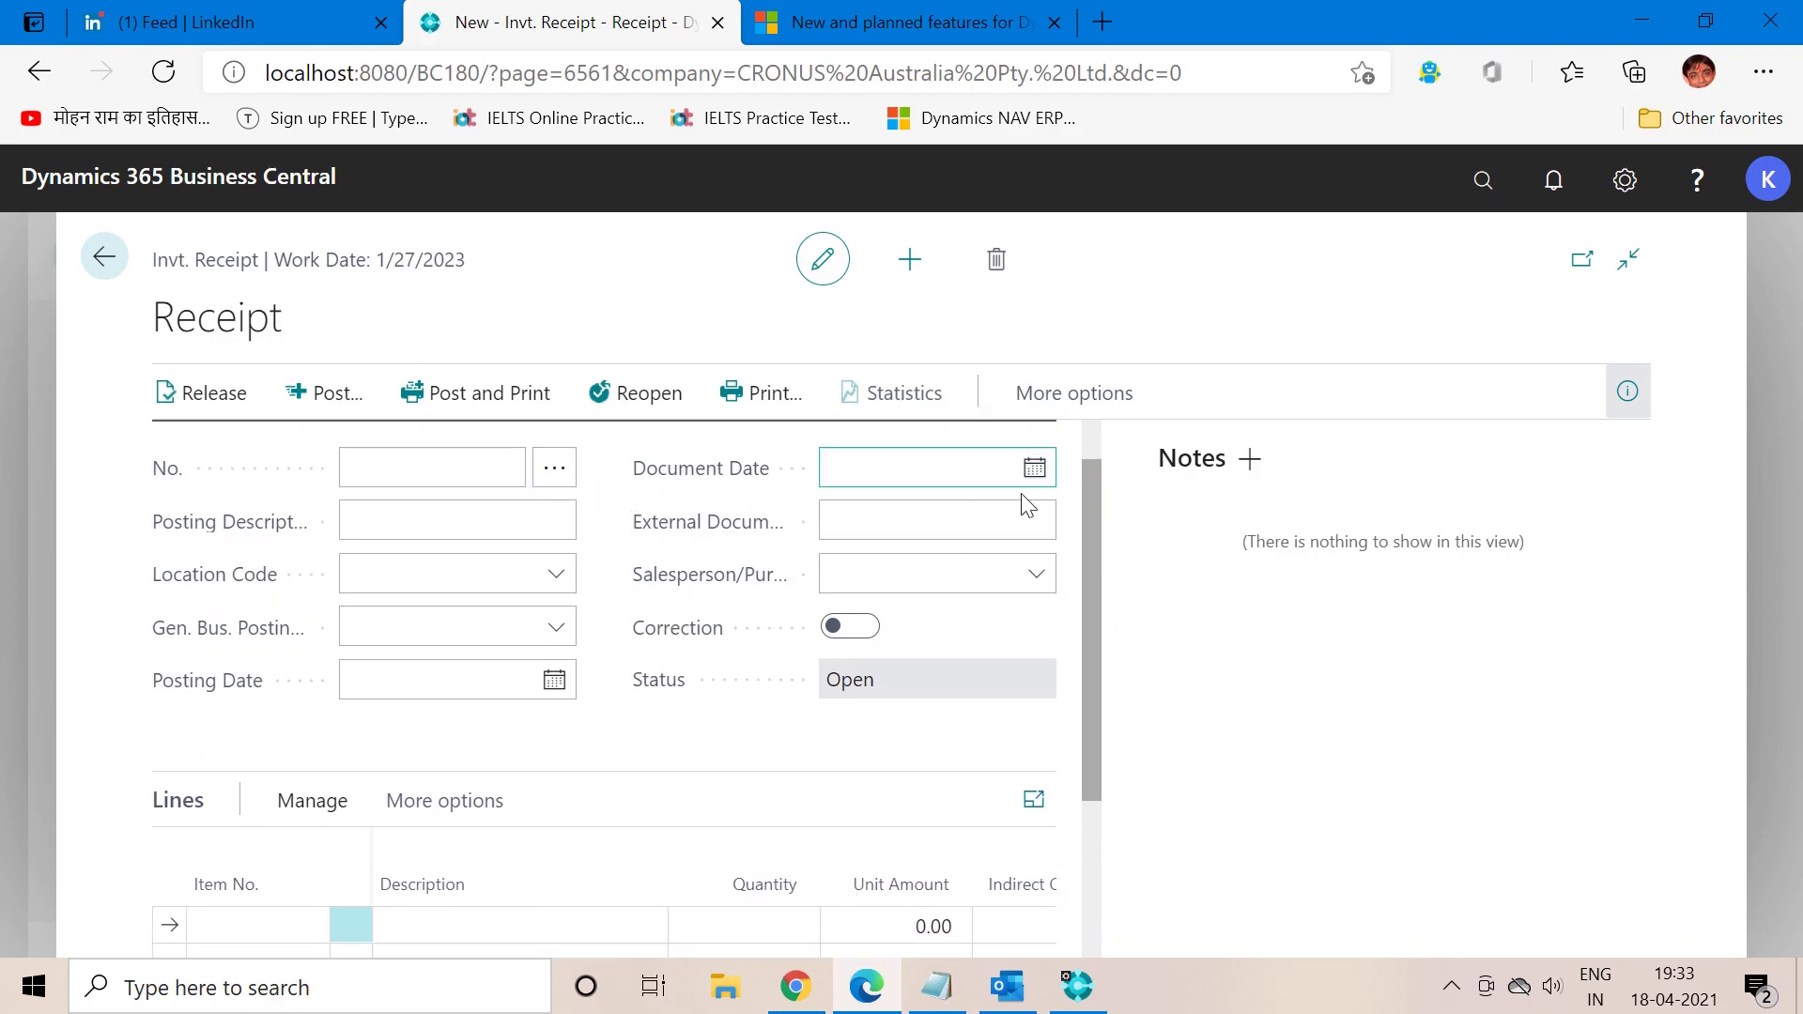
pyautogui.moveTo(1095, 622); pyautogui.dragTo(1103, 550)
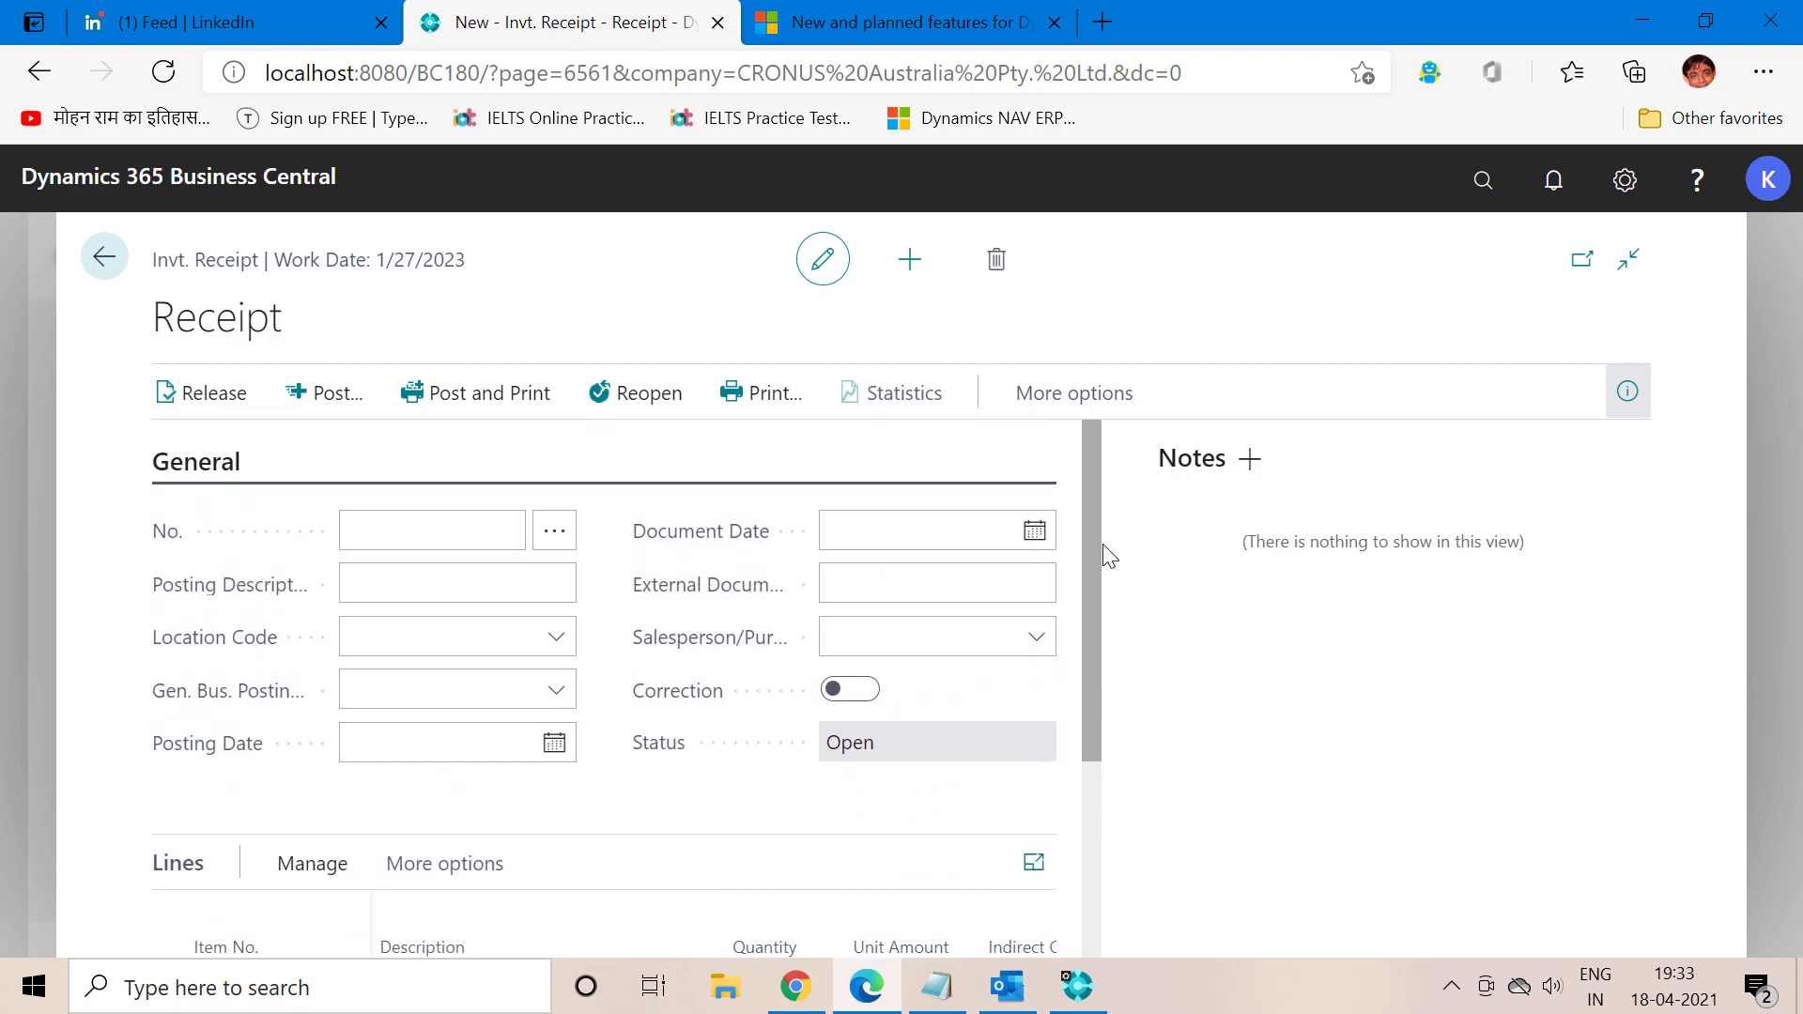
pyautogui.click(105, 273)
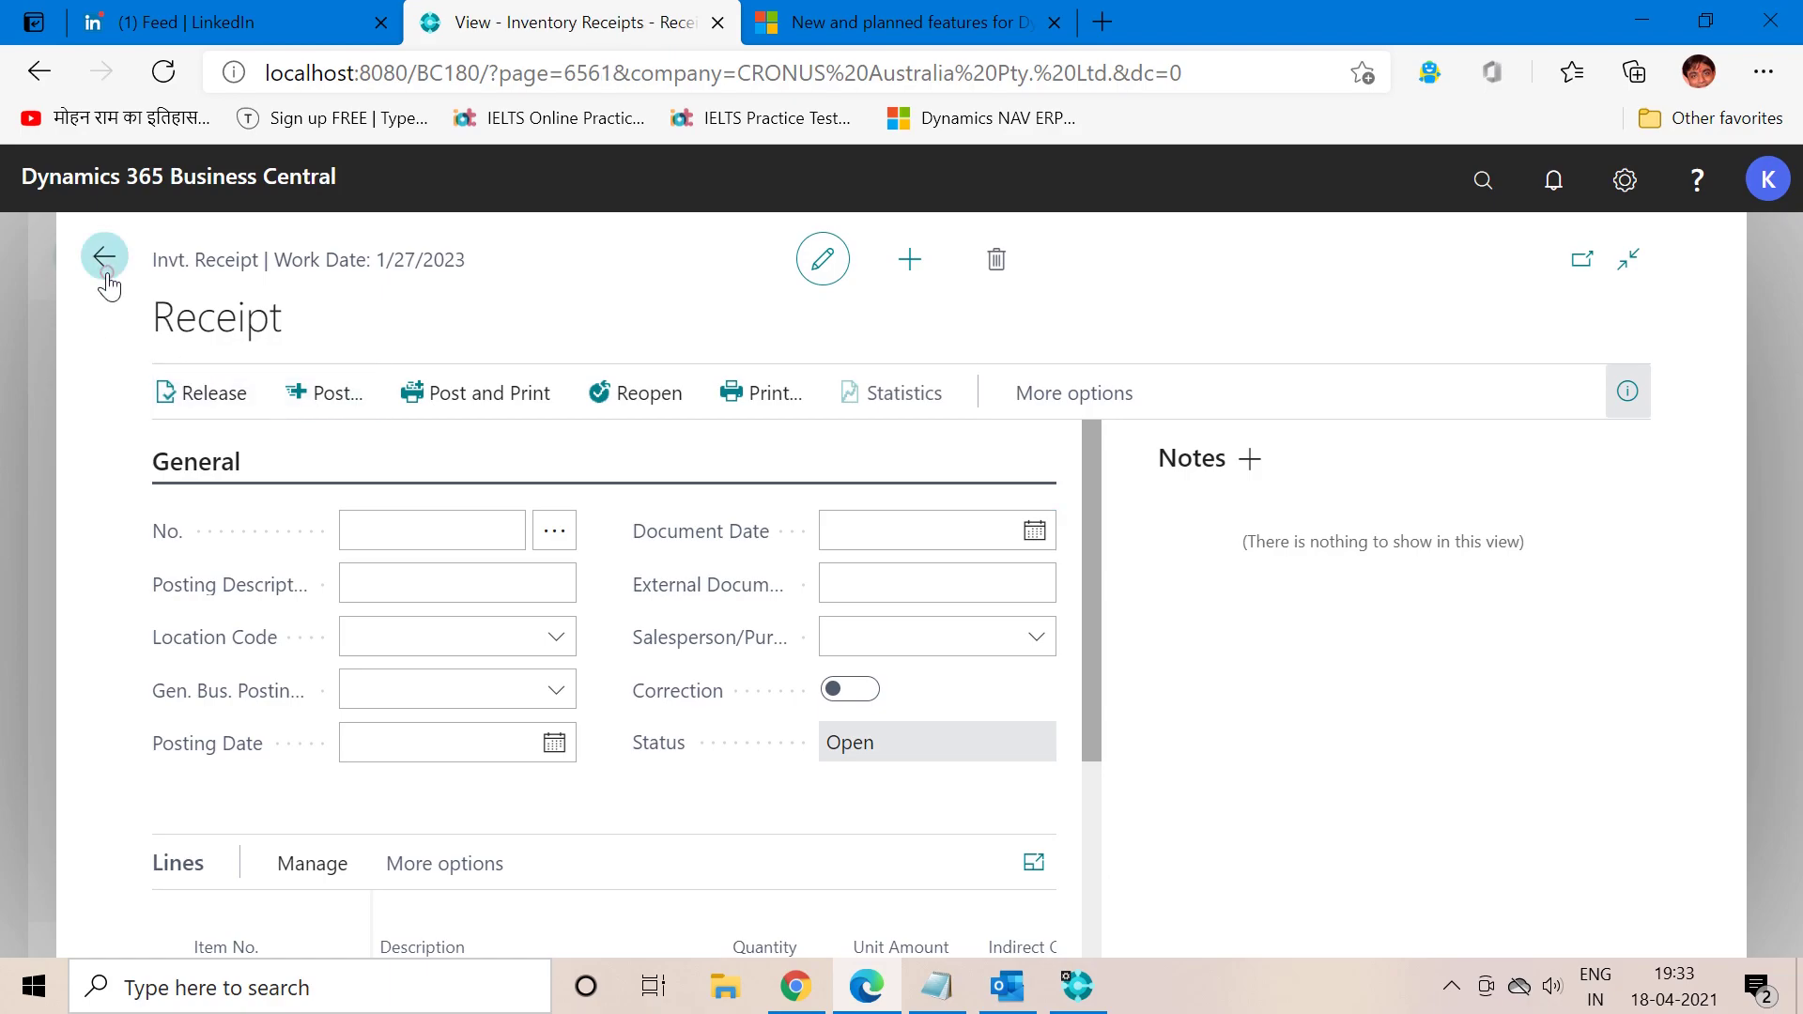
pyautogui.click(107, 274)
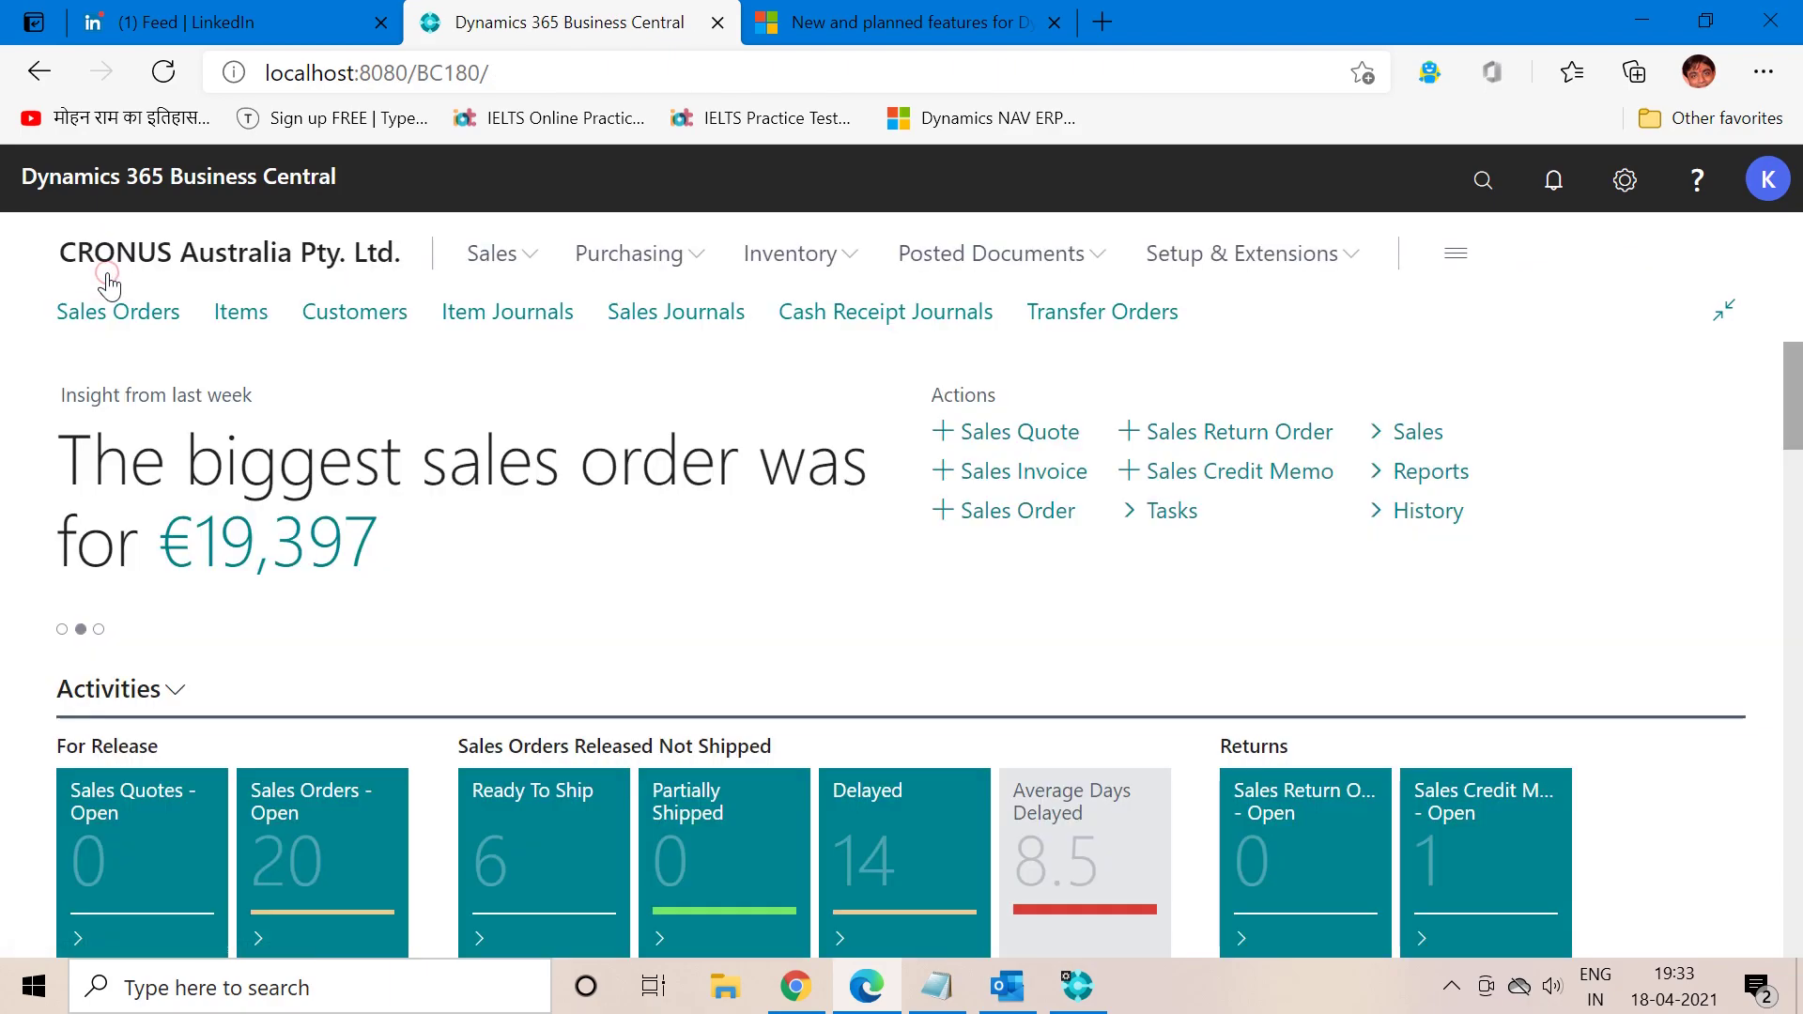
# Search for "inventory ship", open the Inventory Shipments list to view it, and close it
pyautogui.click(1476, 205)
pyautogui.write('inventory sh')
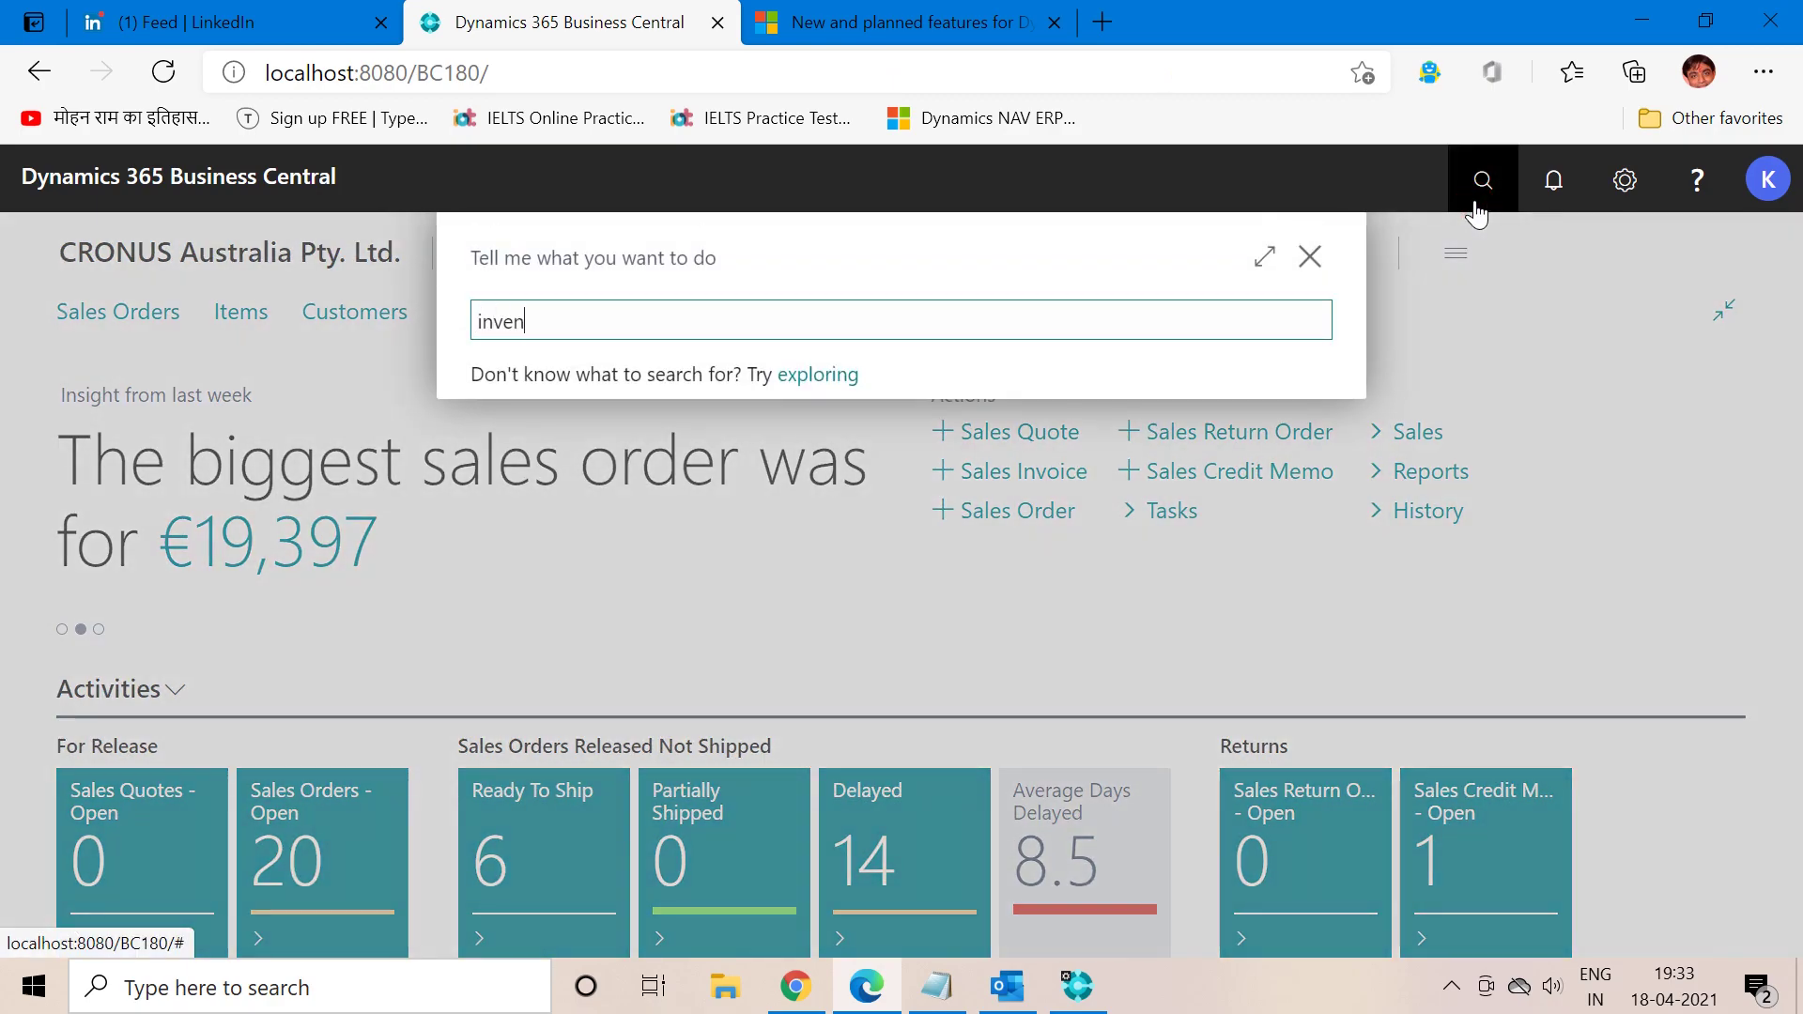
pyautogui.write('ip')
pyautogui.click(643, 592)
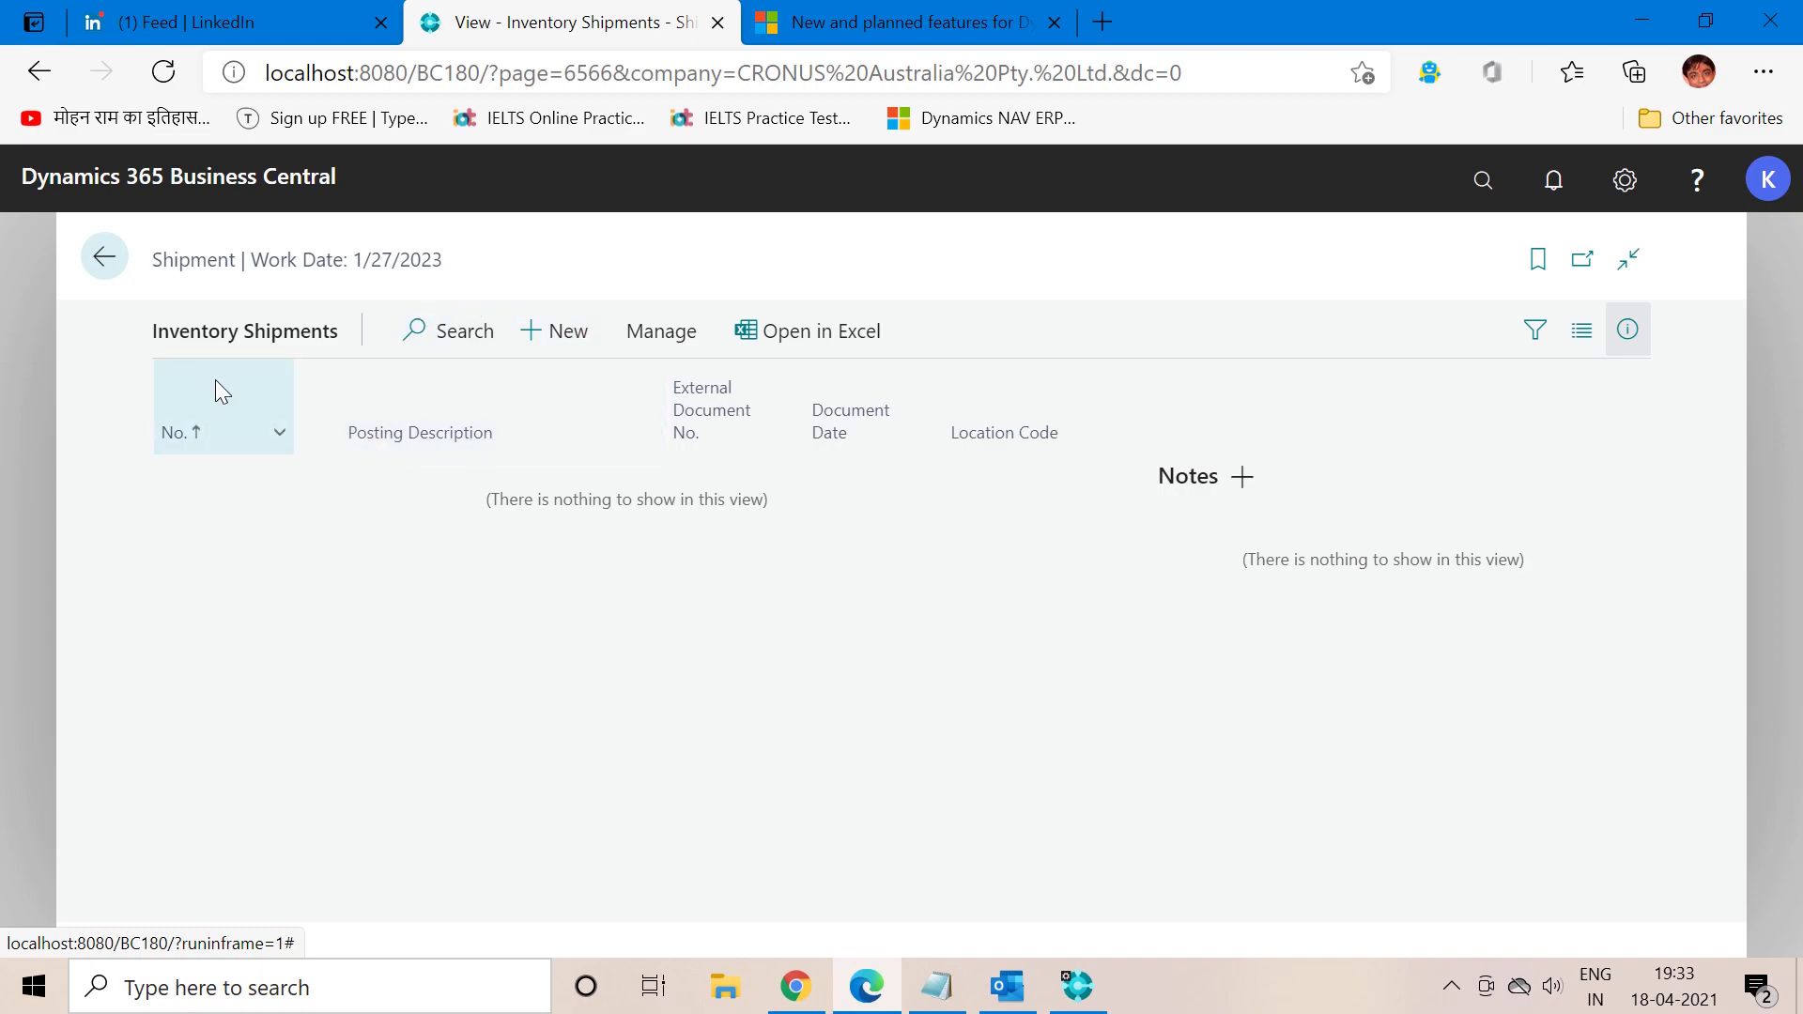
pyautogui.moveTo(629, 428)
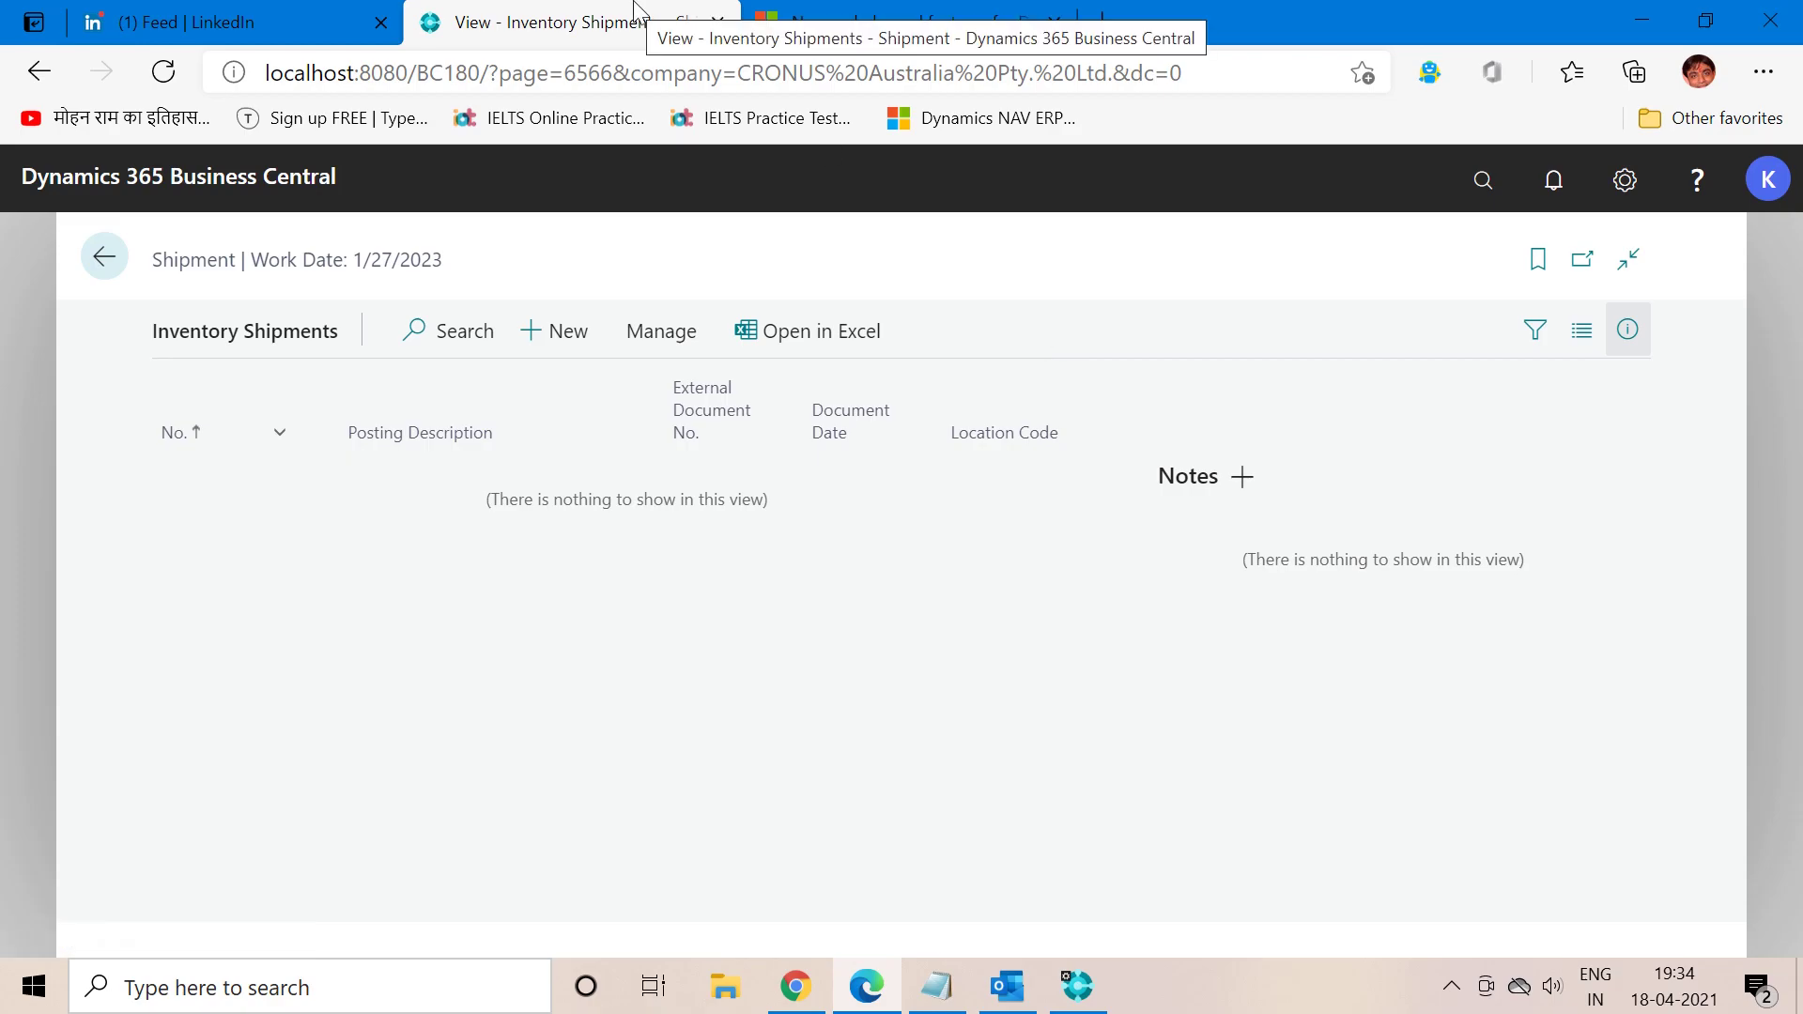
pyautogui.click(104, 258)
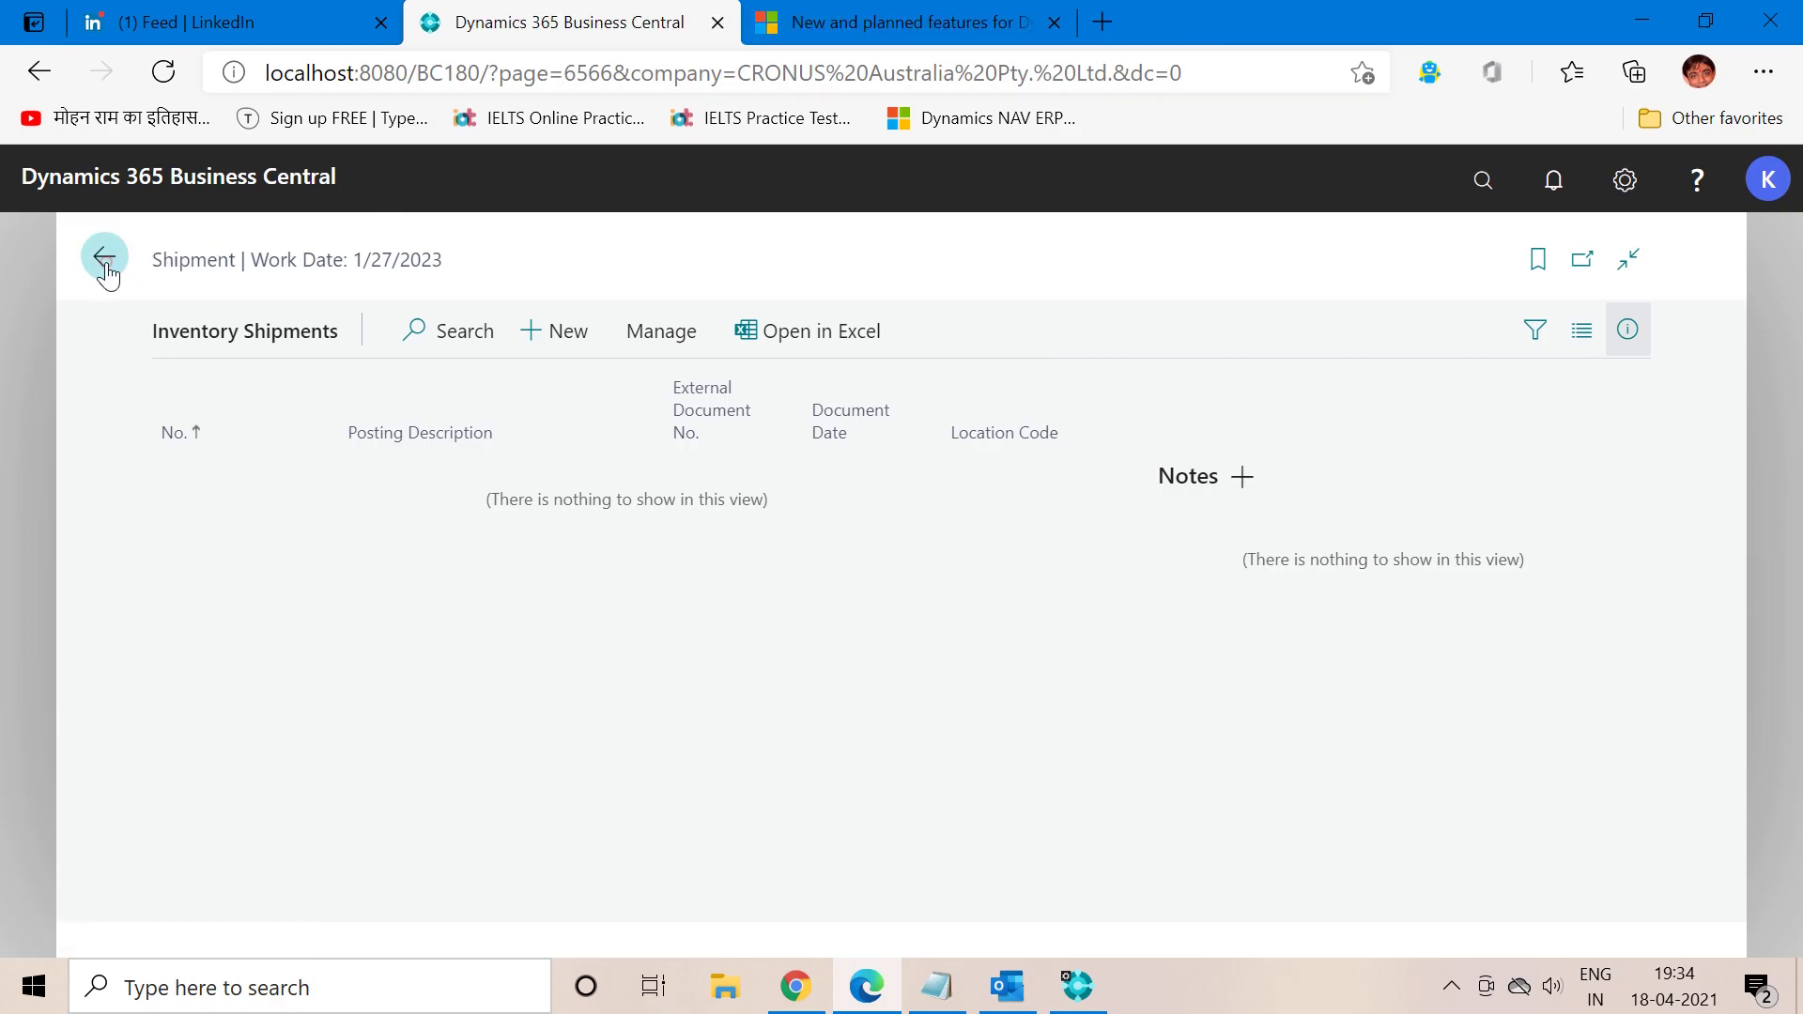